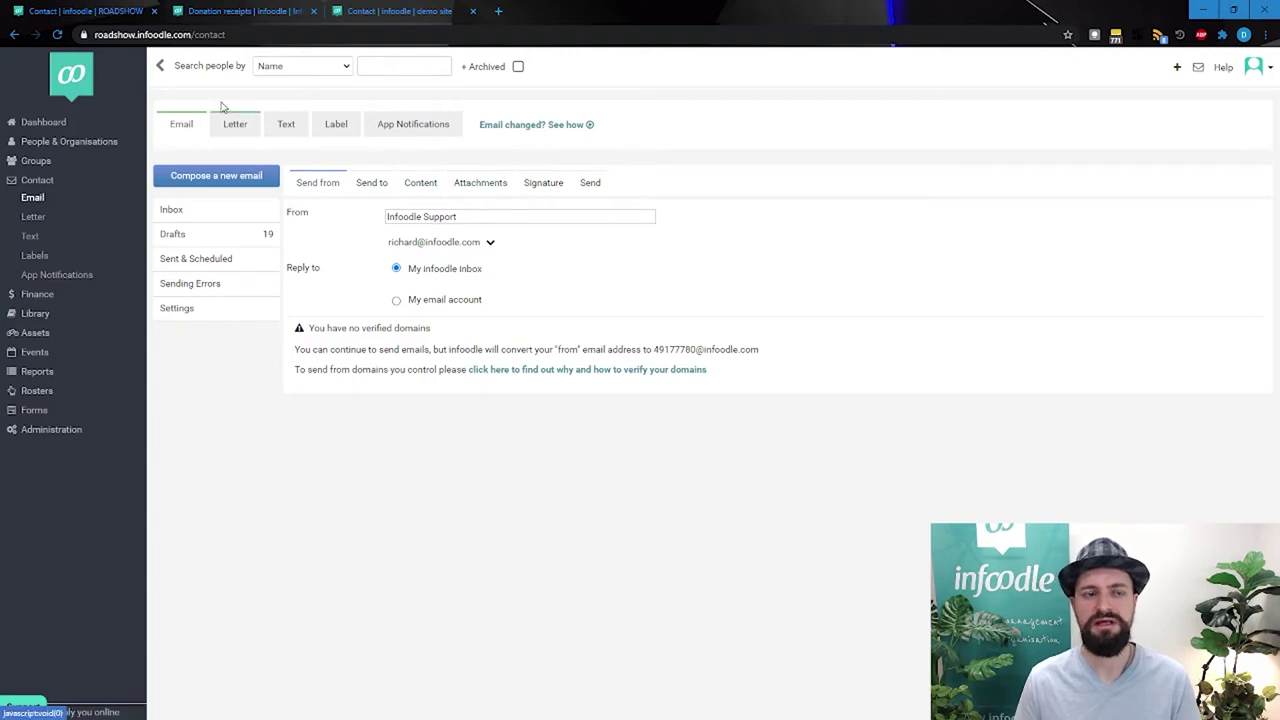
# Step: Switch to the demo site's email page and add the first person found by name as an individual recipient
pyautogui.click(397, 10)
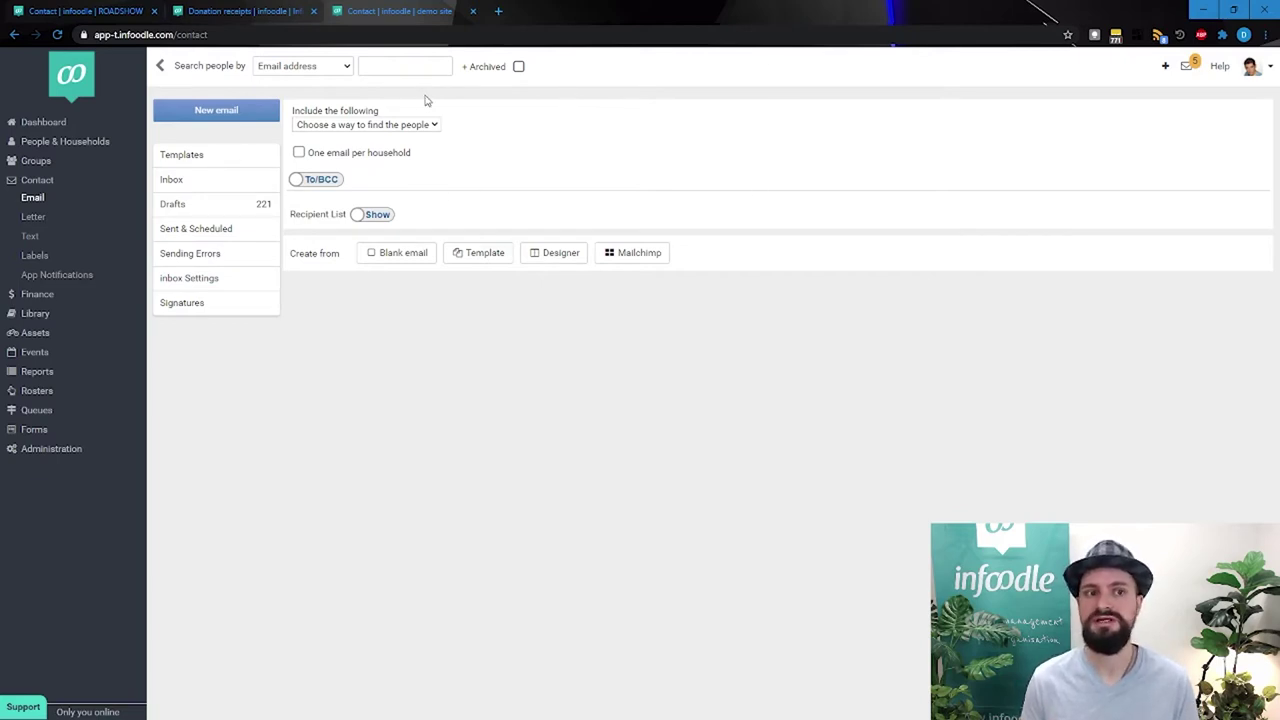
pyautogui.click(369, 124)
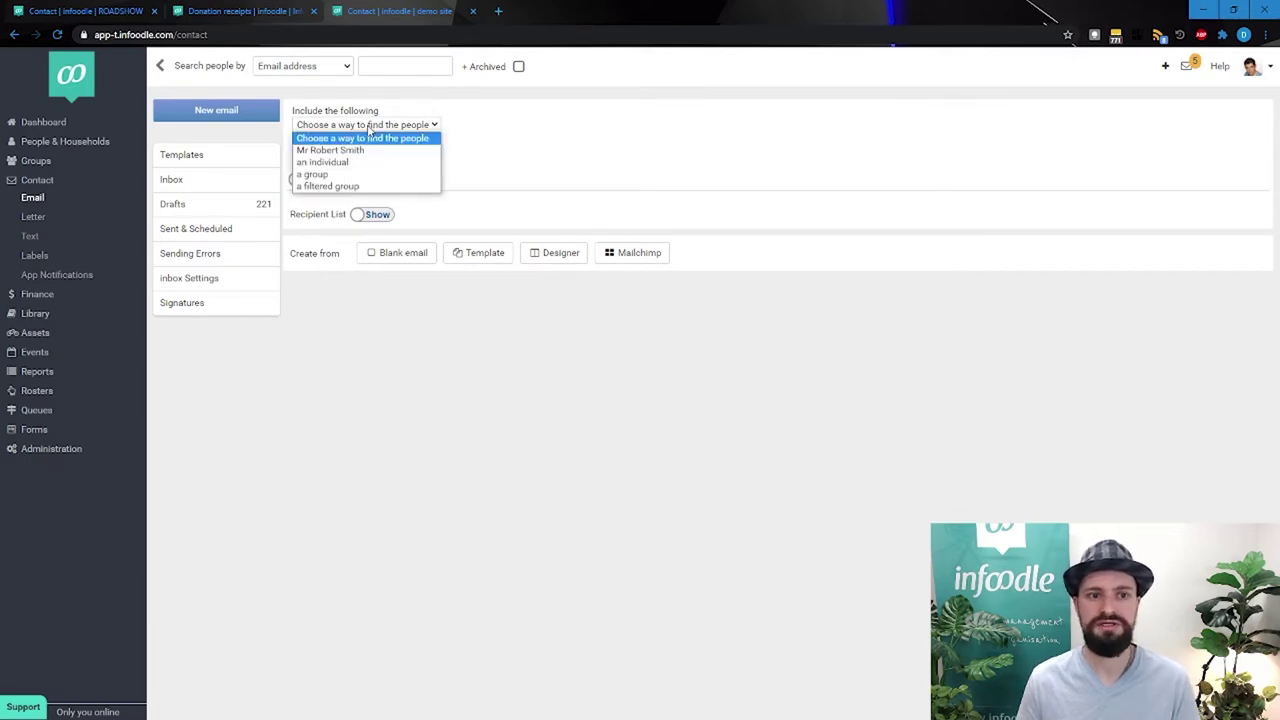
pyautogui.click(352, 162)
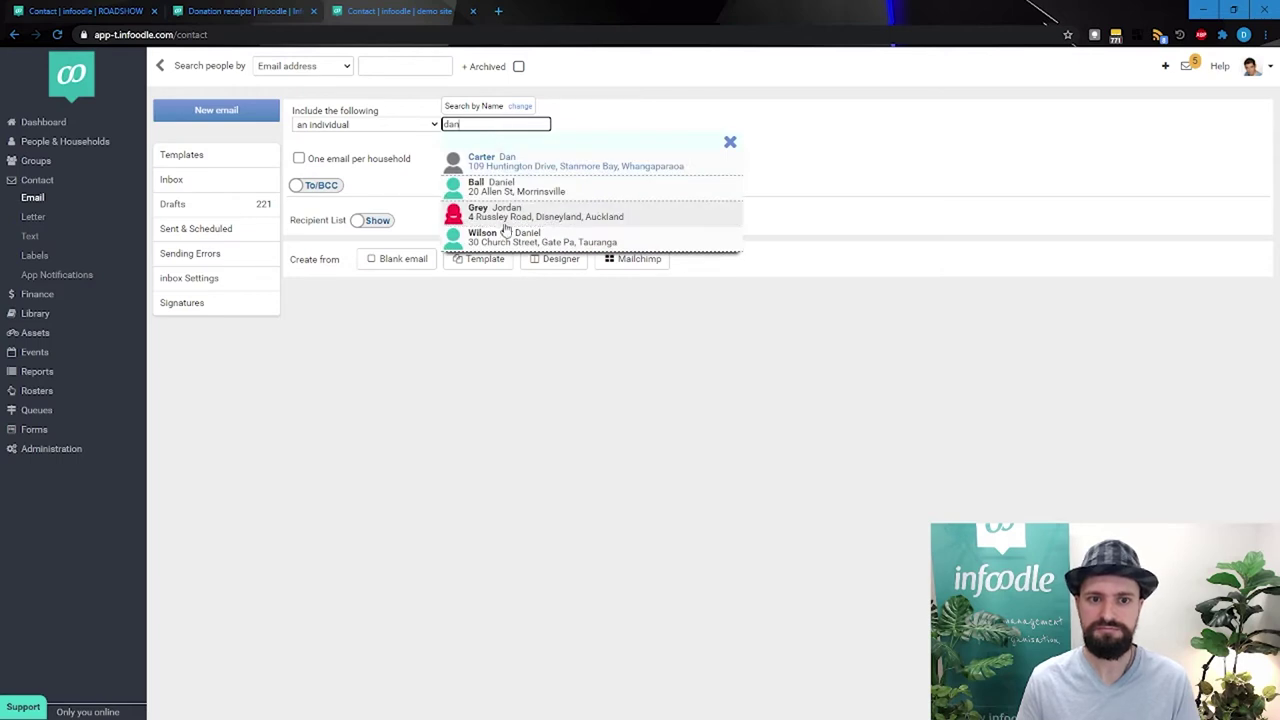
pyautogui.click(523, 169)
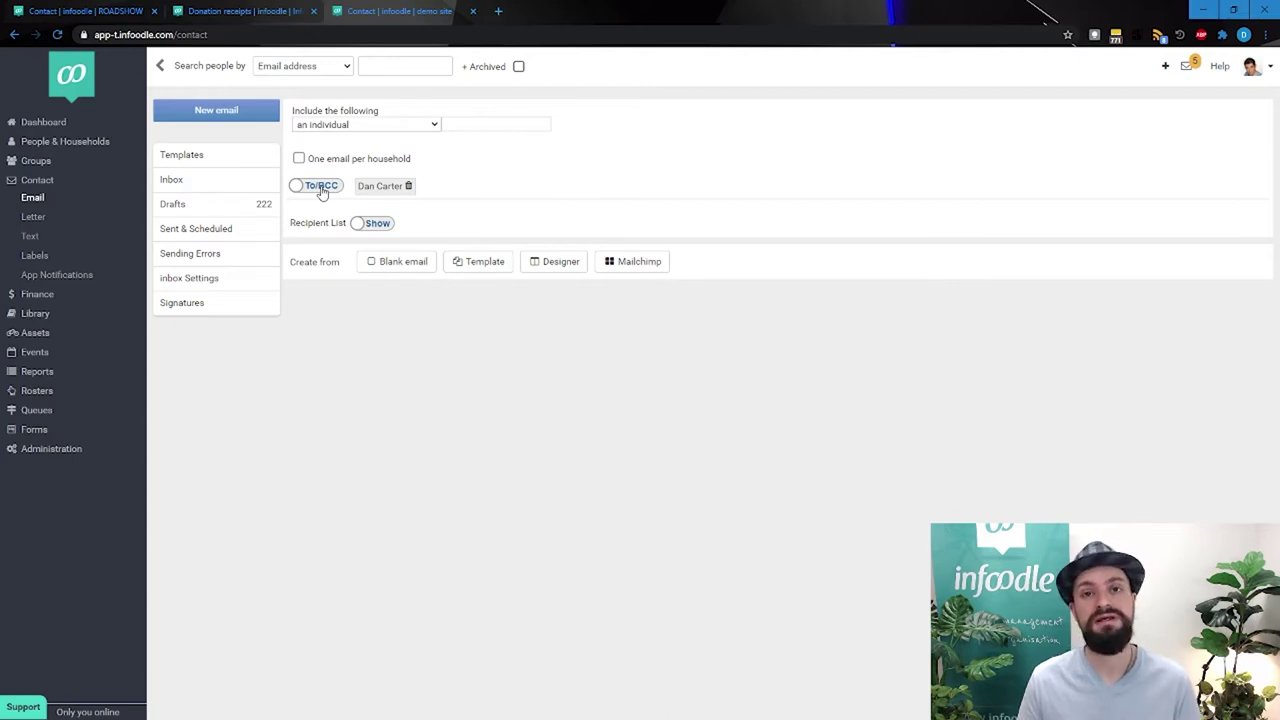
# Step: Try CC mode for the recipient and switch back to To/BCC
pyautogui.click(320, 186)
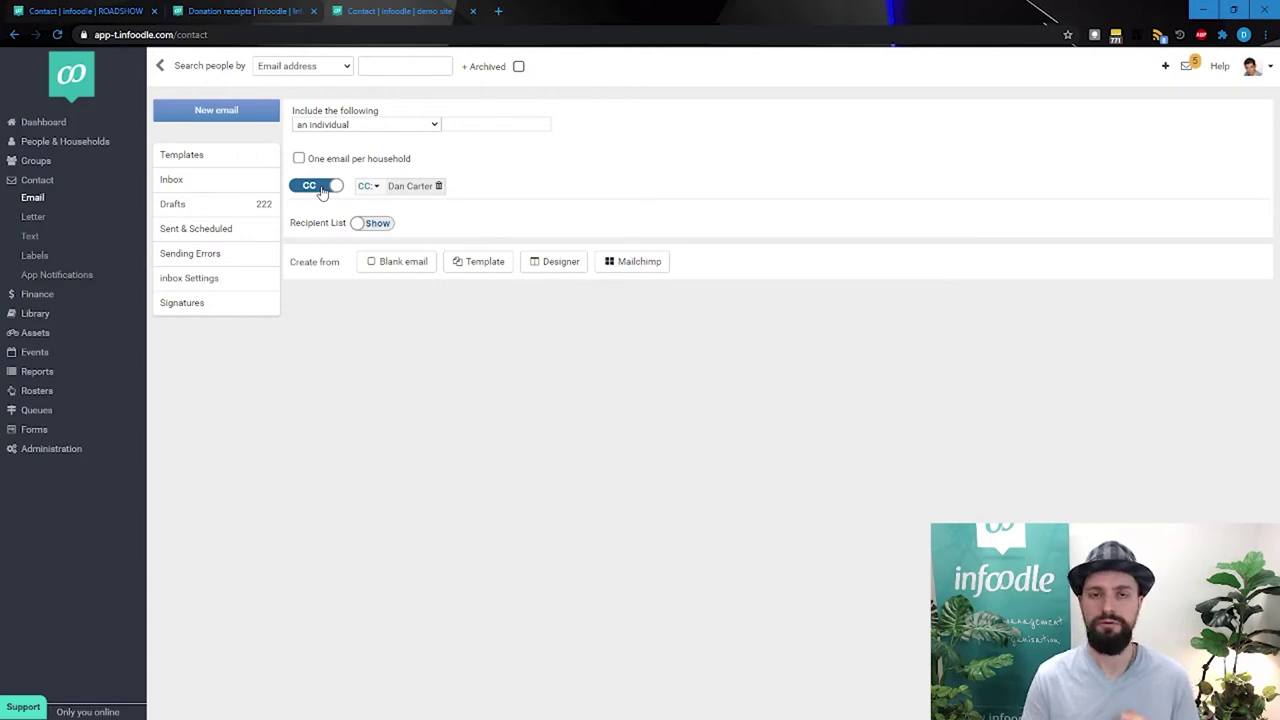
pyautogui.click(320, 187)
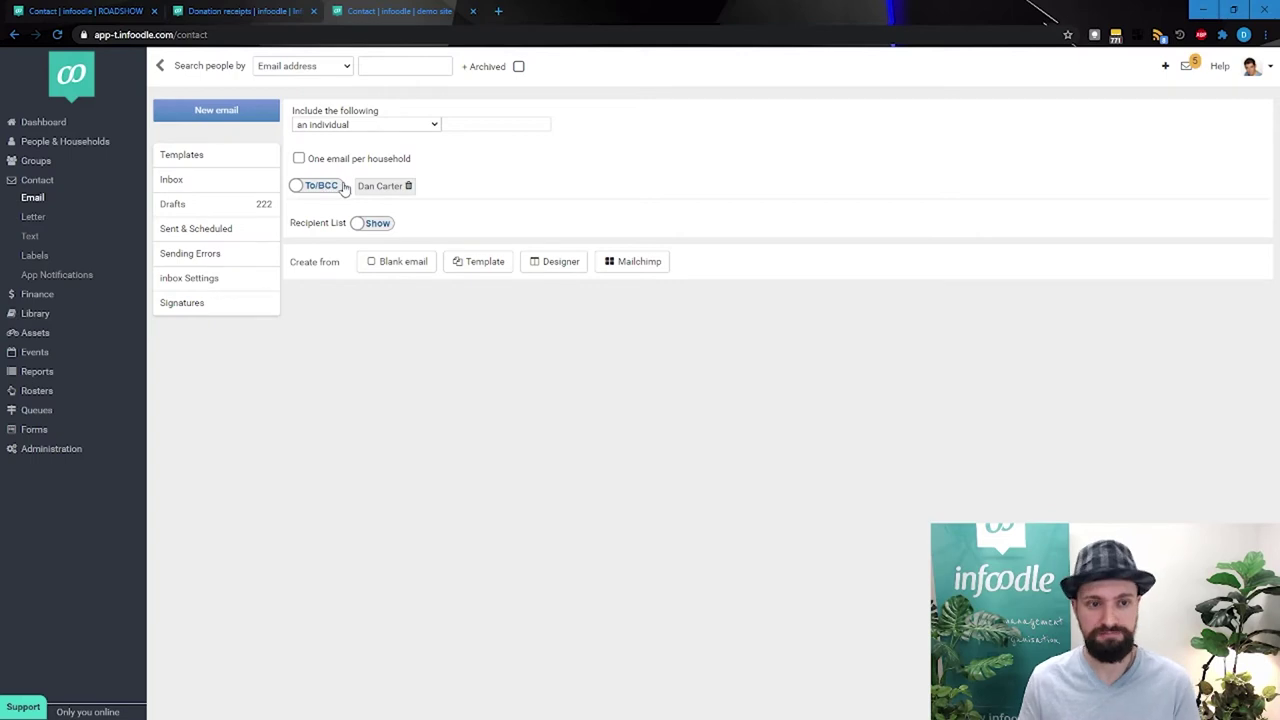
# Step: Show the recipient list and add the Quarterly Newsletter group to the email's recipients
pyautogui.click(386, 232)
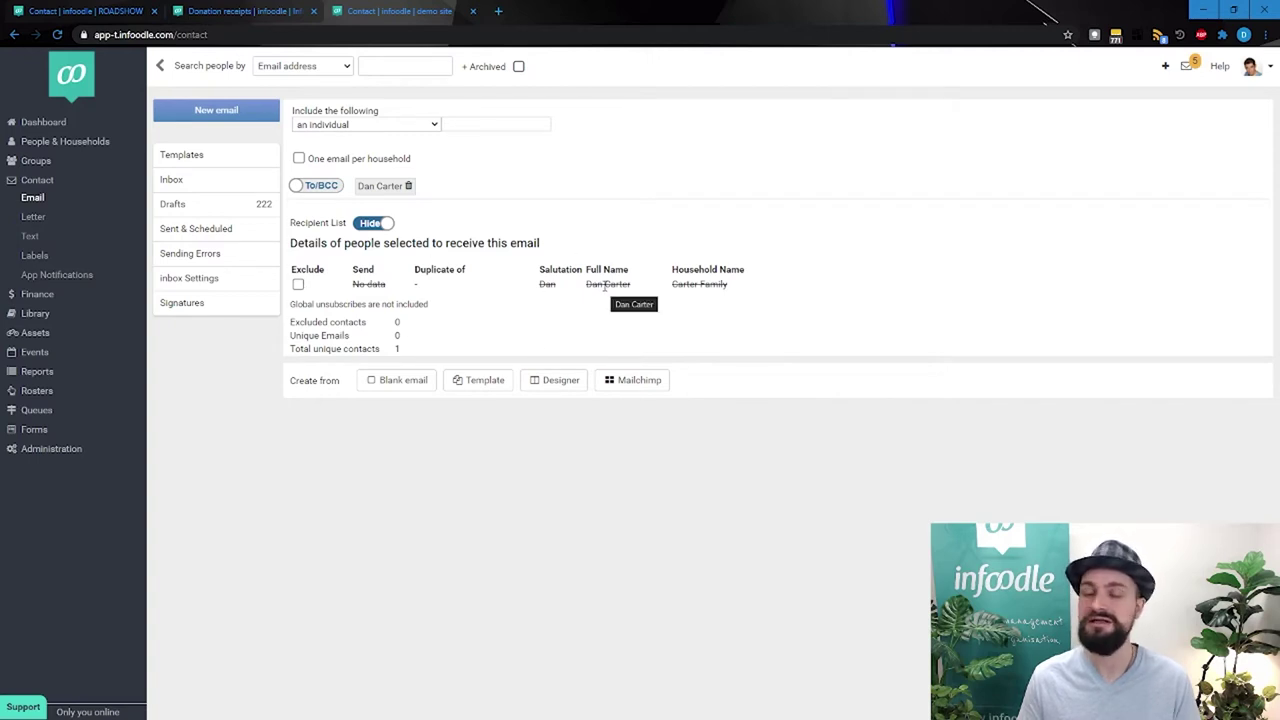
pyautogui.click(497, 124)
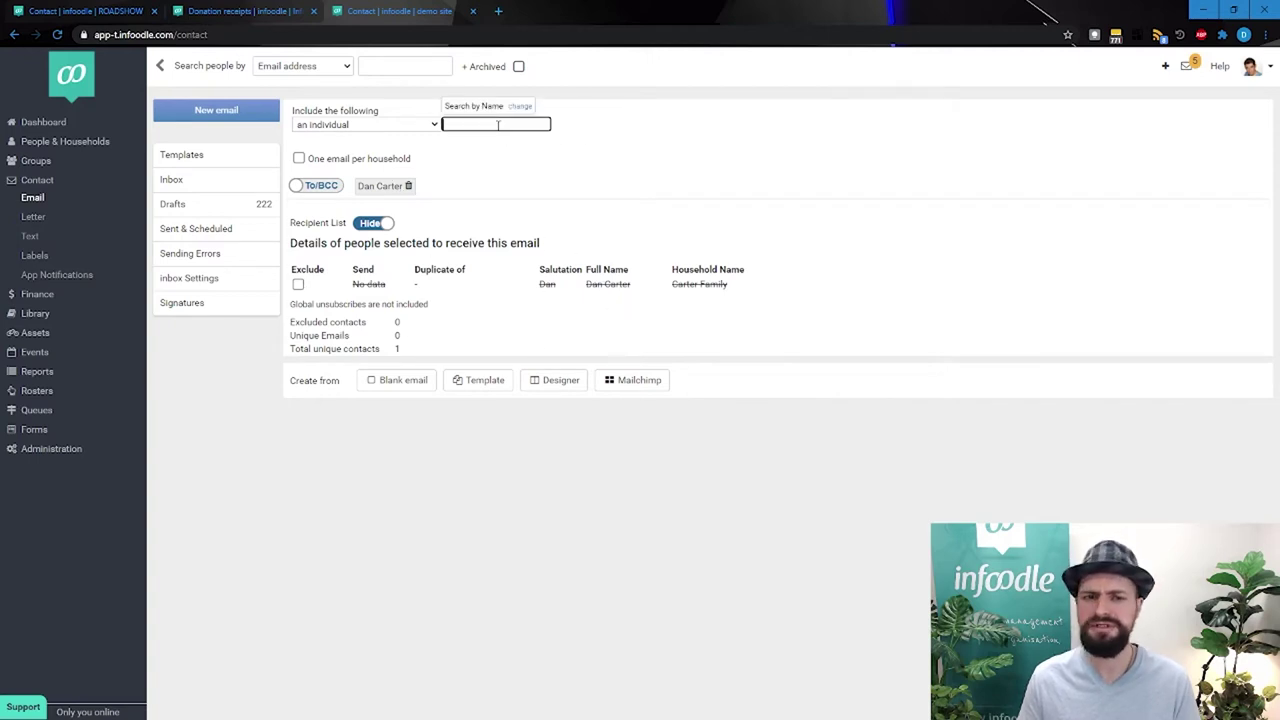
pyautogui.click(348, 125)
pyautogui.click(340, 174)
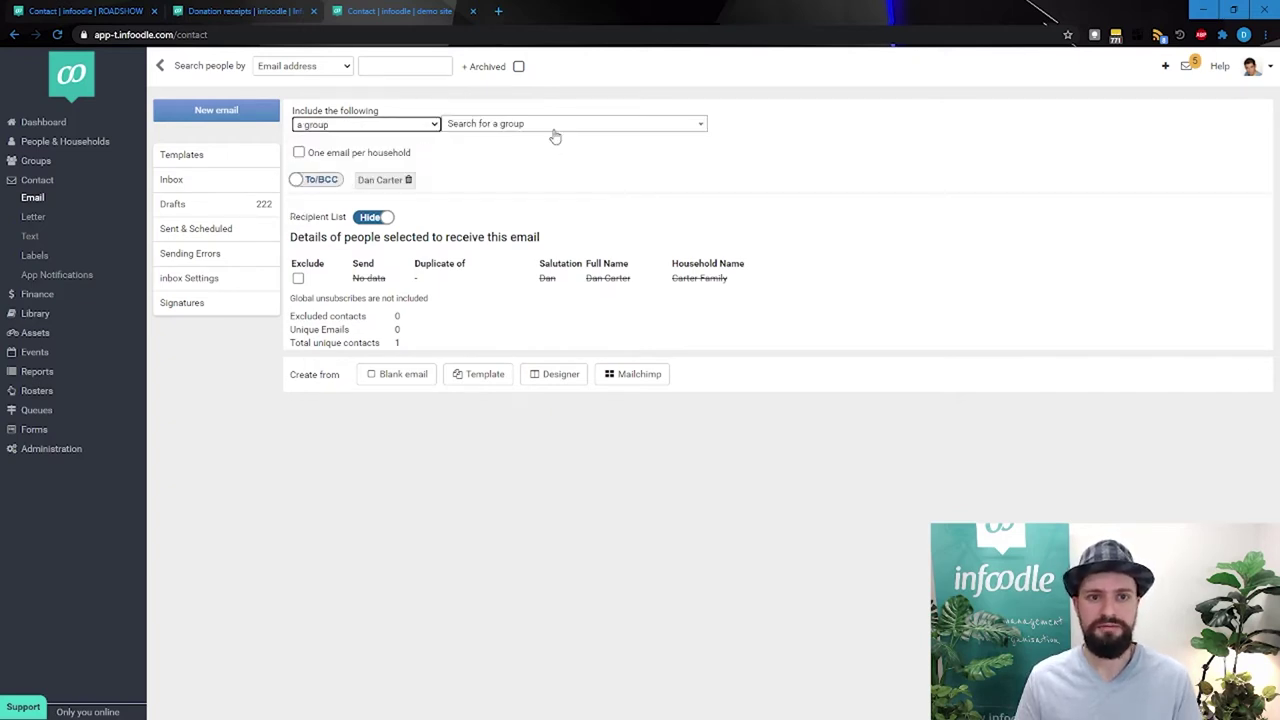
pyautogui.click(554, 130)
pyautogui.write('news')
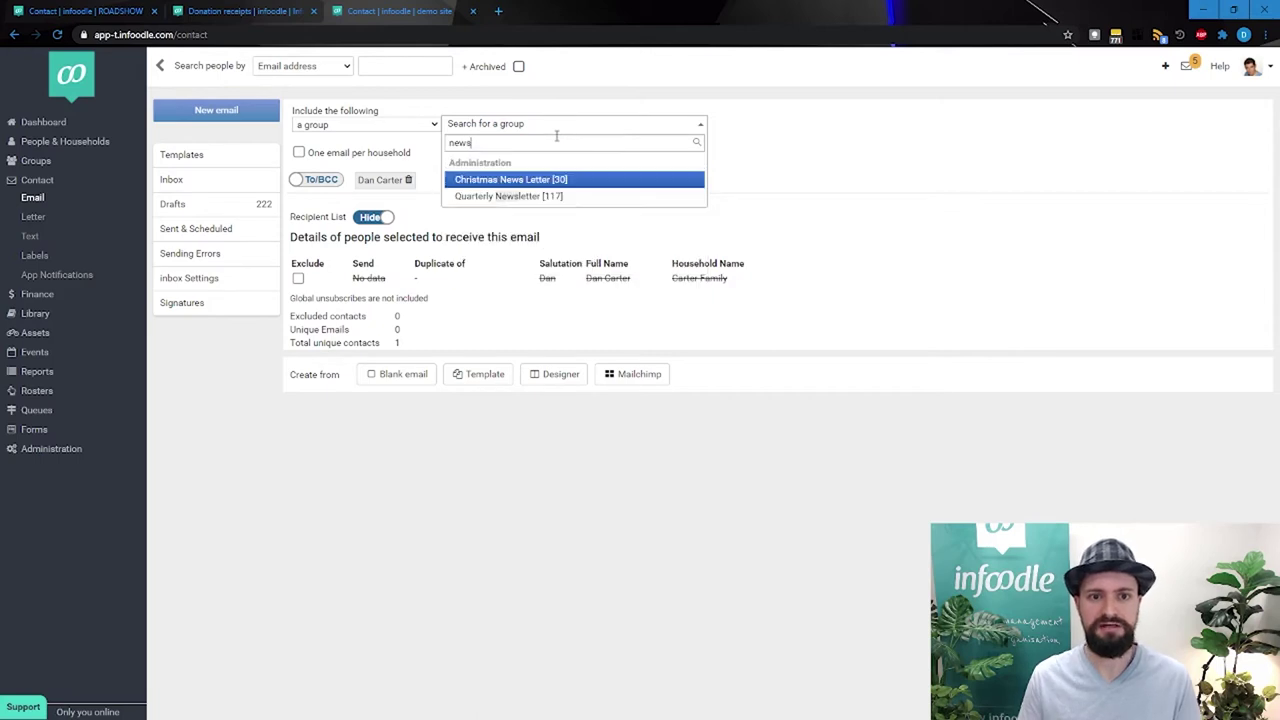
pyautogui.click(557, 197)
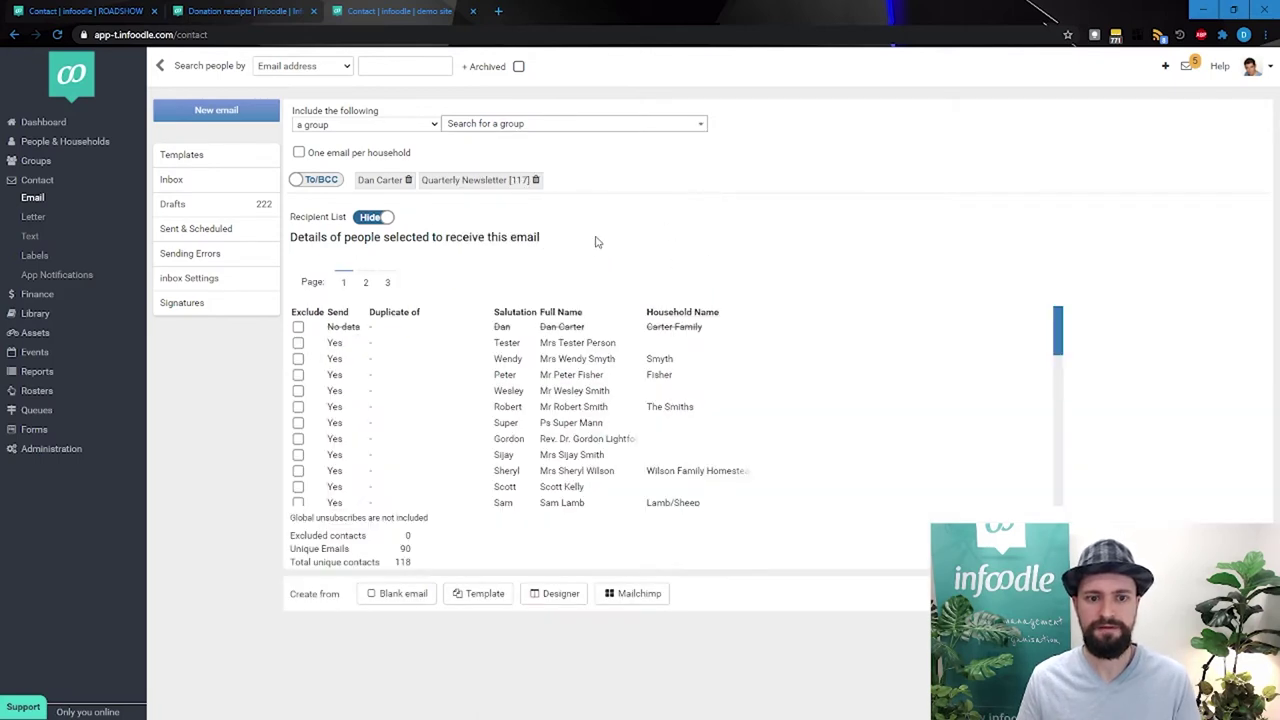
# Step: Hide the recipient list, show it once more to review the selected people, and hide it again
pyautogui.click(370, 217)
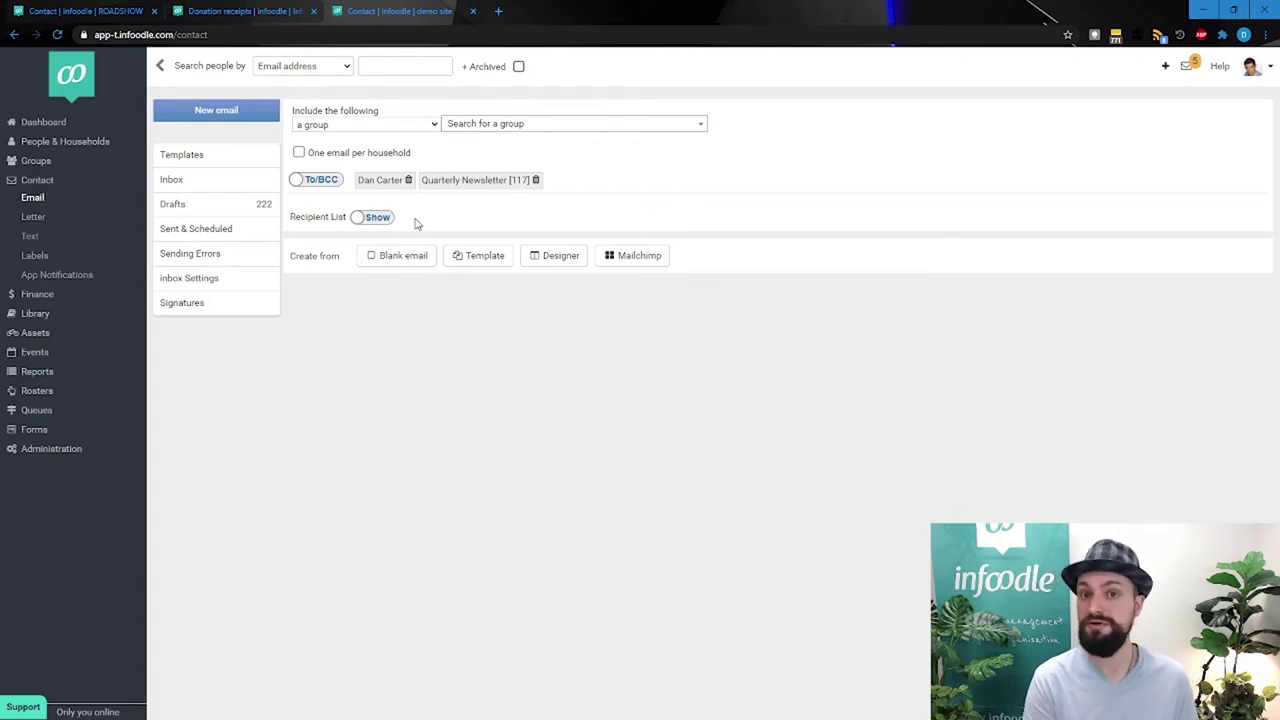
pyautogui.click(388, 224)
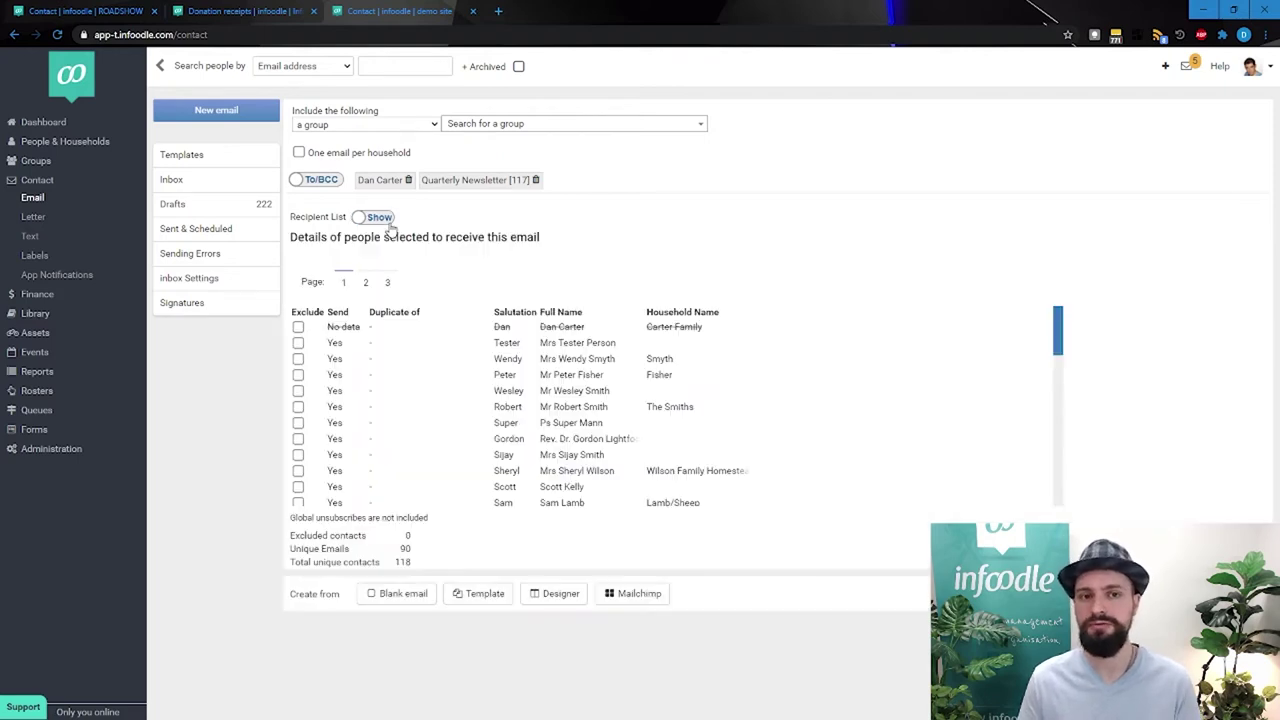
pyautogui.click(386, 220)
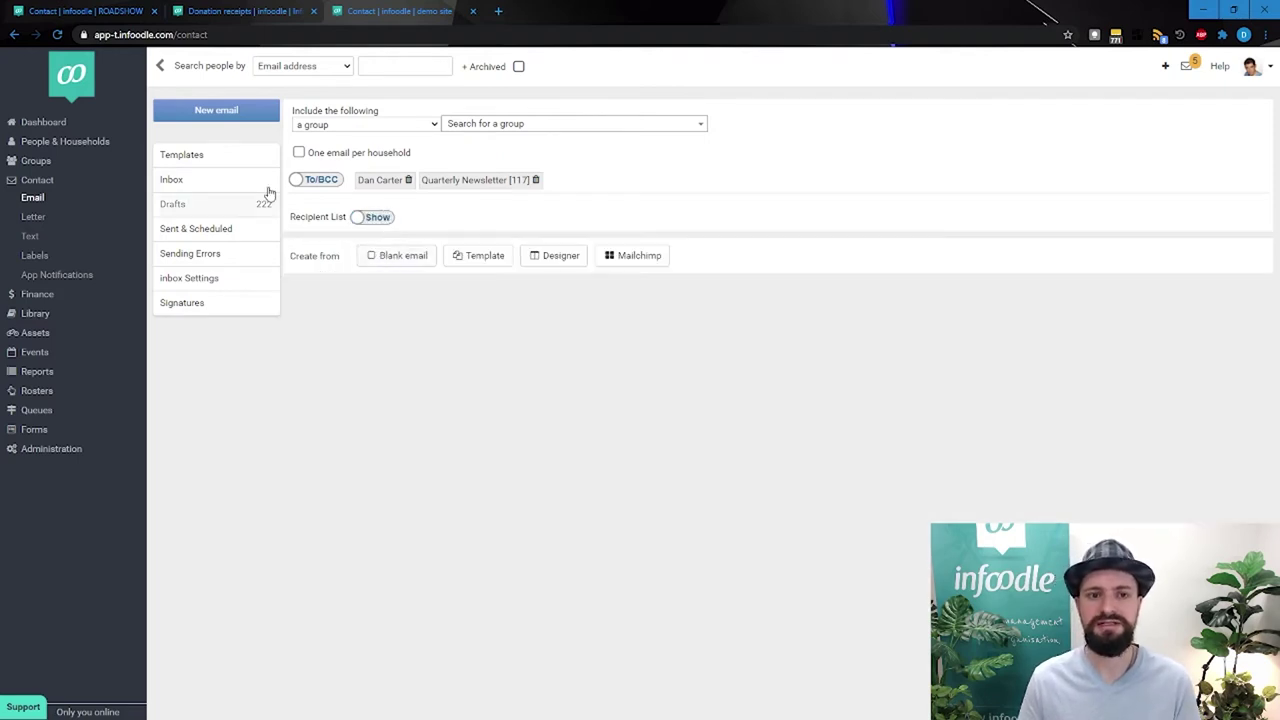
# Step: Create the message from a blank email and delete the content at the end of the signature in the body
pyautogui.click(380, 258)
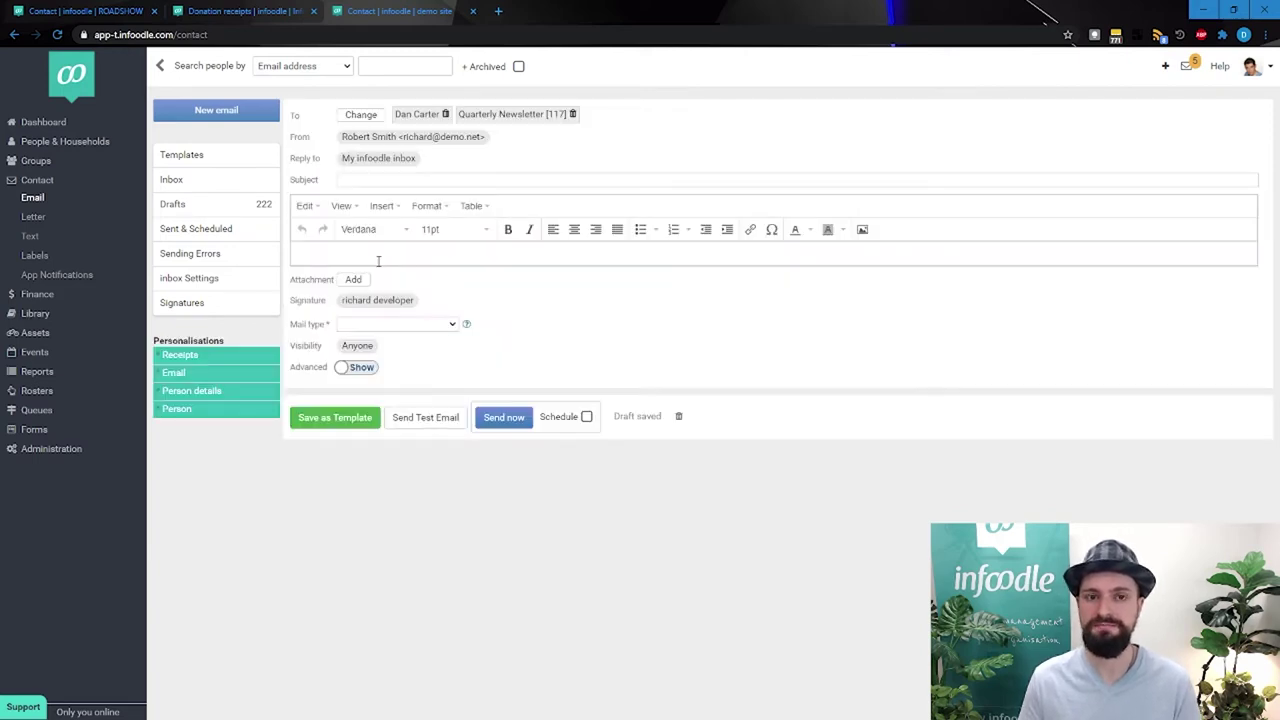
pyautogui.moveTo(414, 483); pyautogui.dragTo(286, 451)
pyautogui.press('BackSpace')
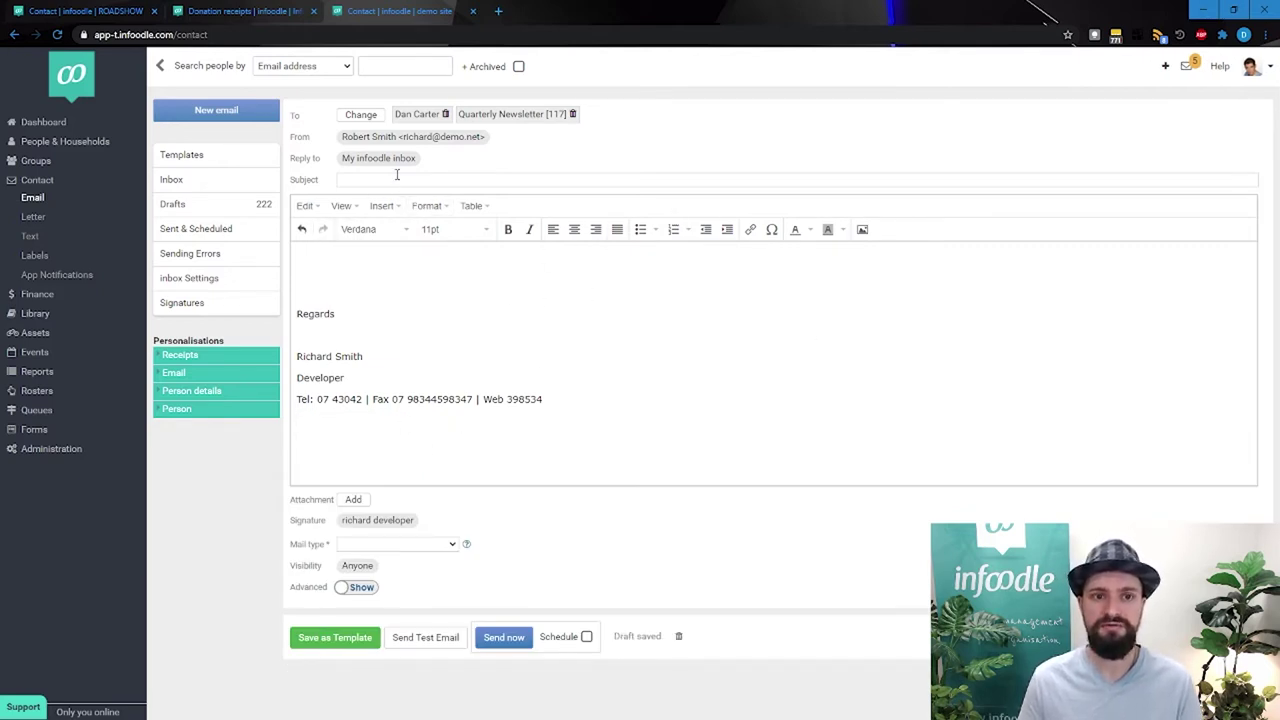
# Step: Examine the available sender addresses in the email's From settings and close them without saving
pyautogui.click(382, 137)
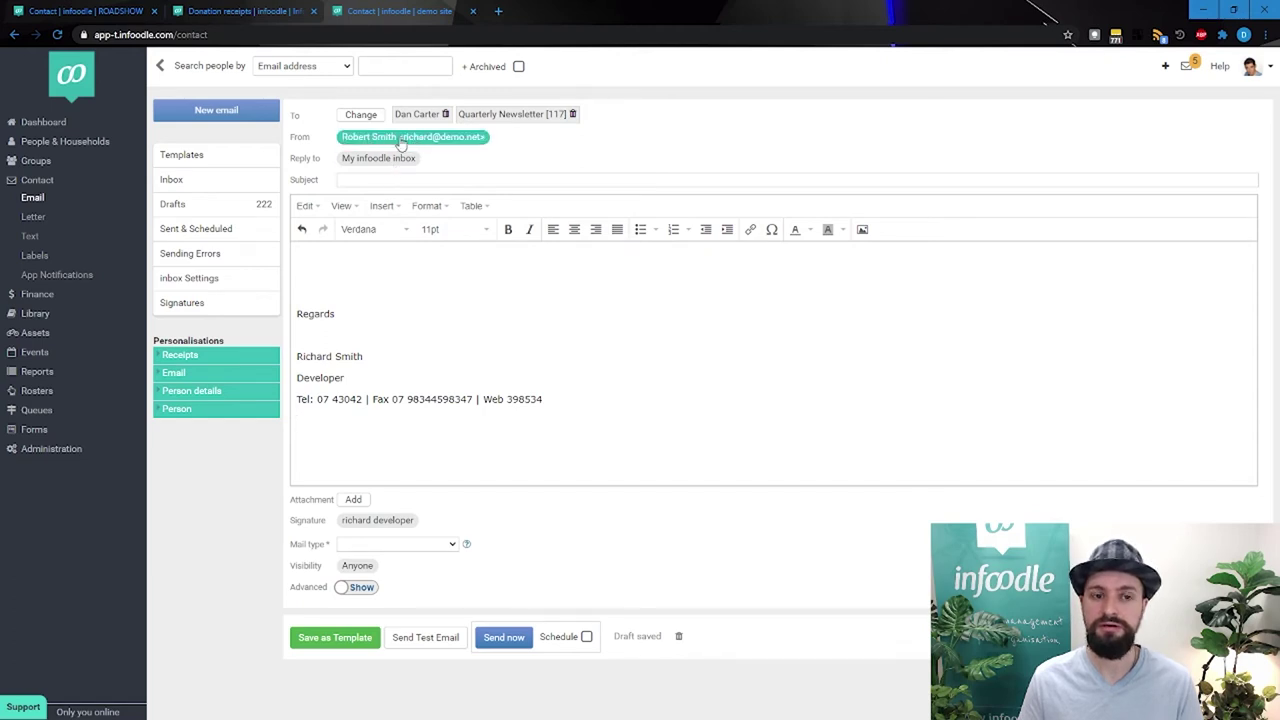
pyautogui.click(400, 142)
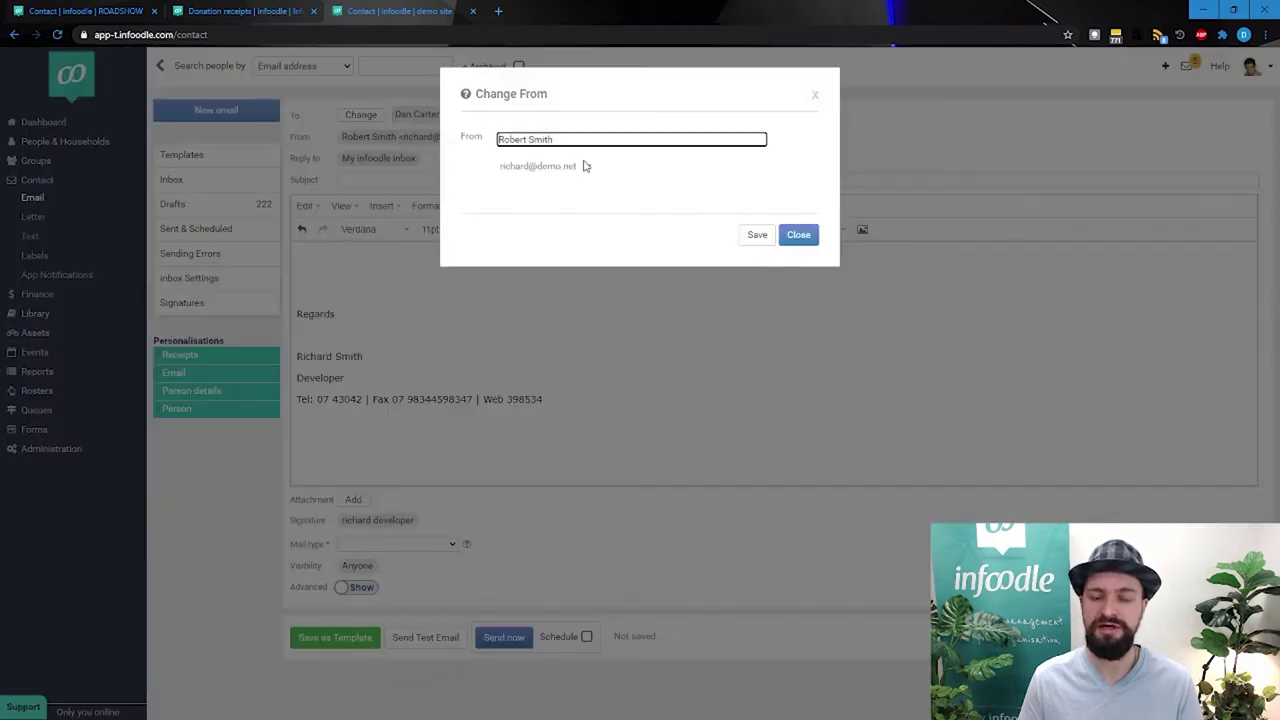
pyautogui.click(585, 168)
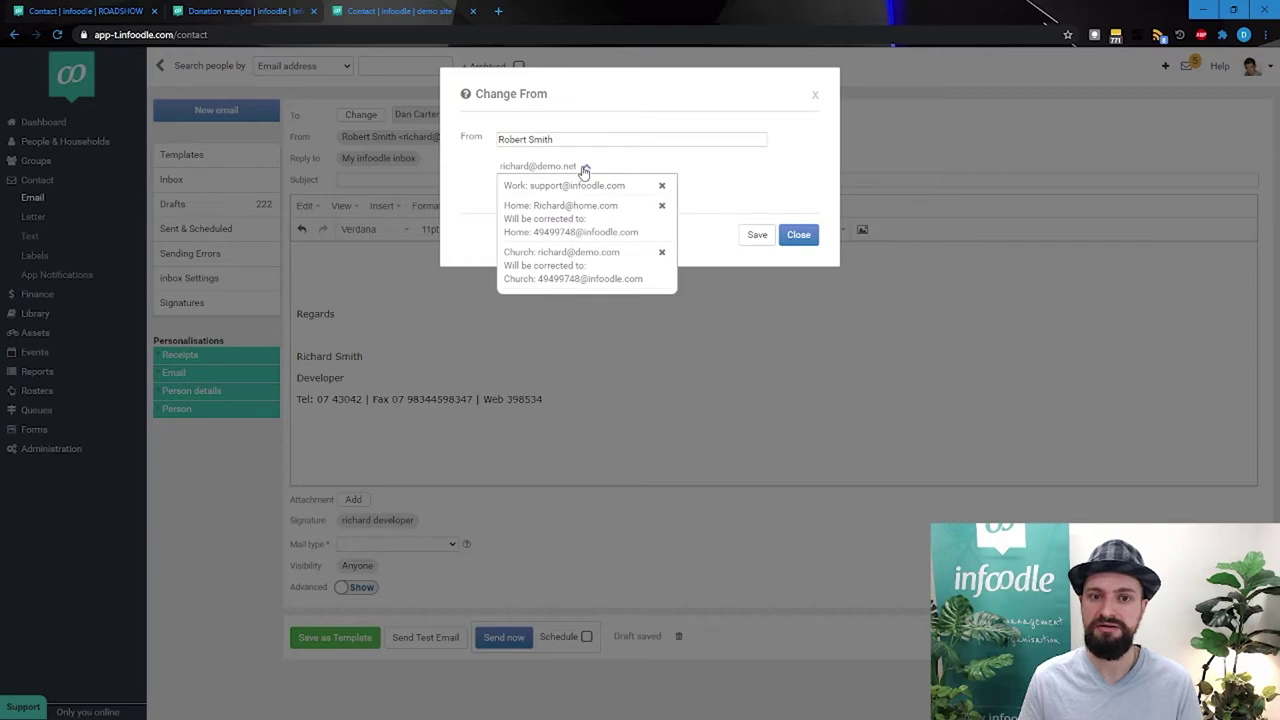
pyautogui.click(812, 236)
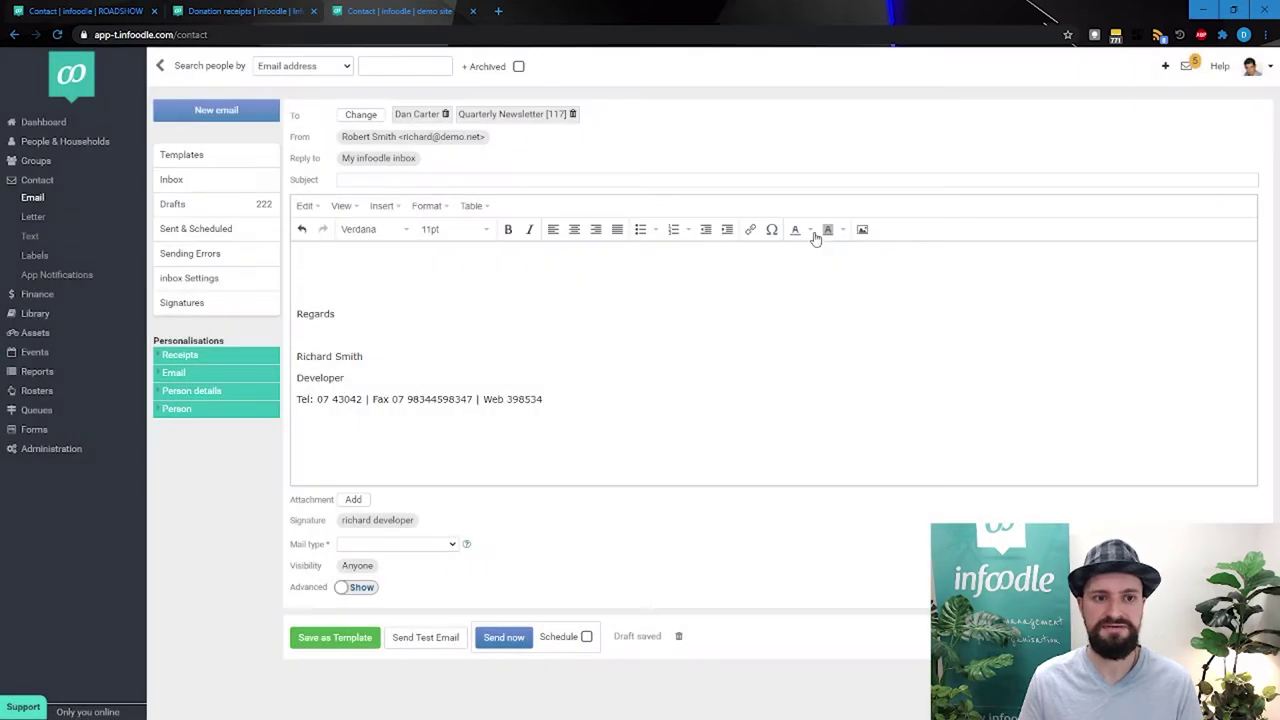
pyautogui.click(383, 179)
pyautogui.click(551, 309)
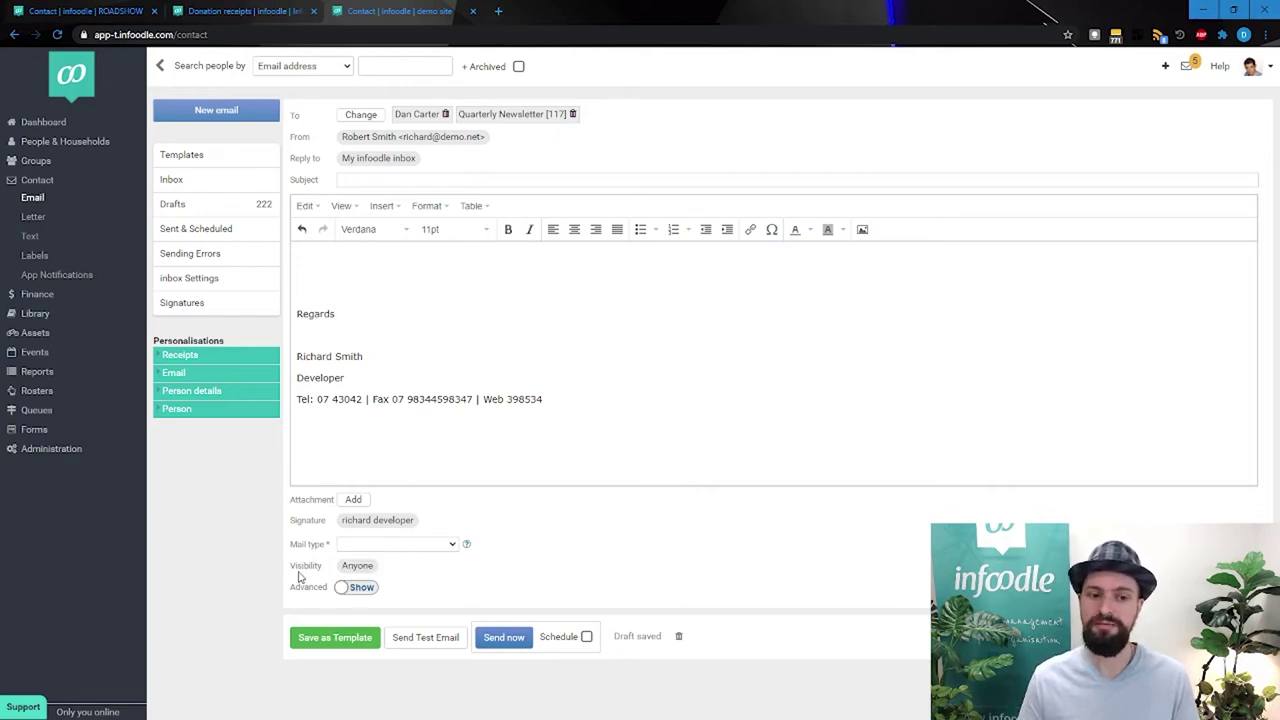
# Step: Restrict the email's visibility to the Staff group and save the setting
pyautogui.click(360, 567)
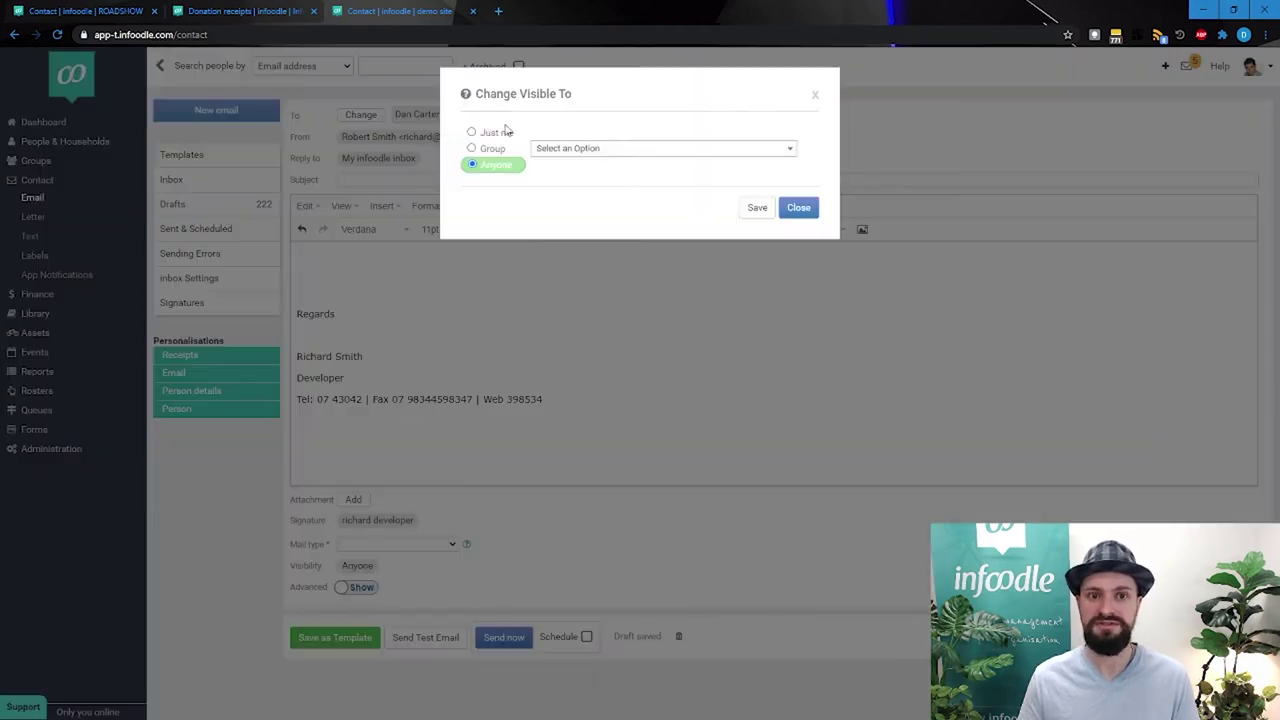
pyautogui.click(503, 150)
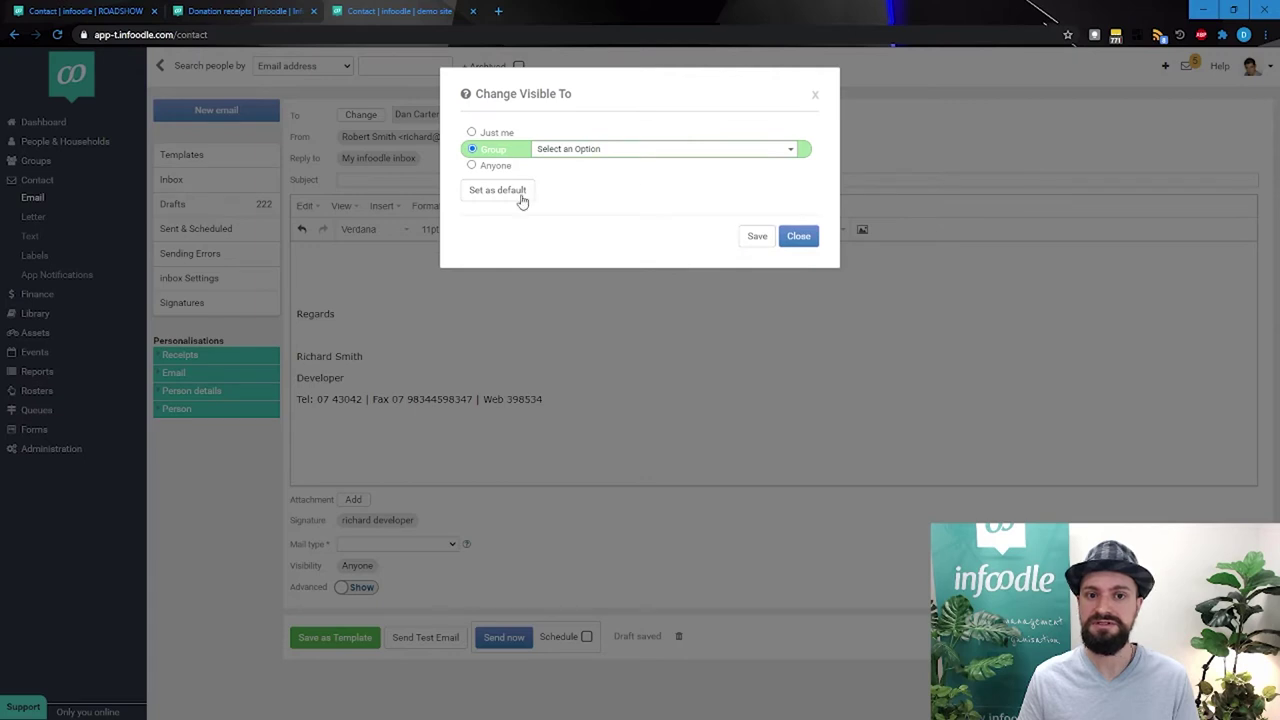
pyautogui.click(582, 151)
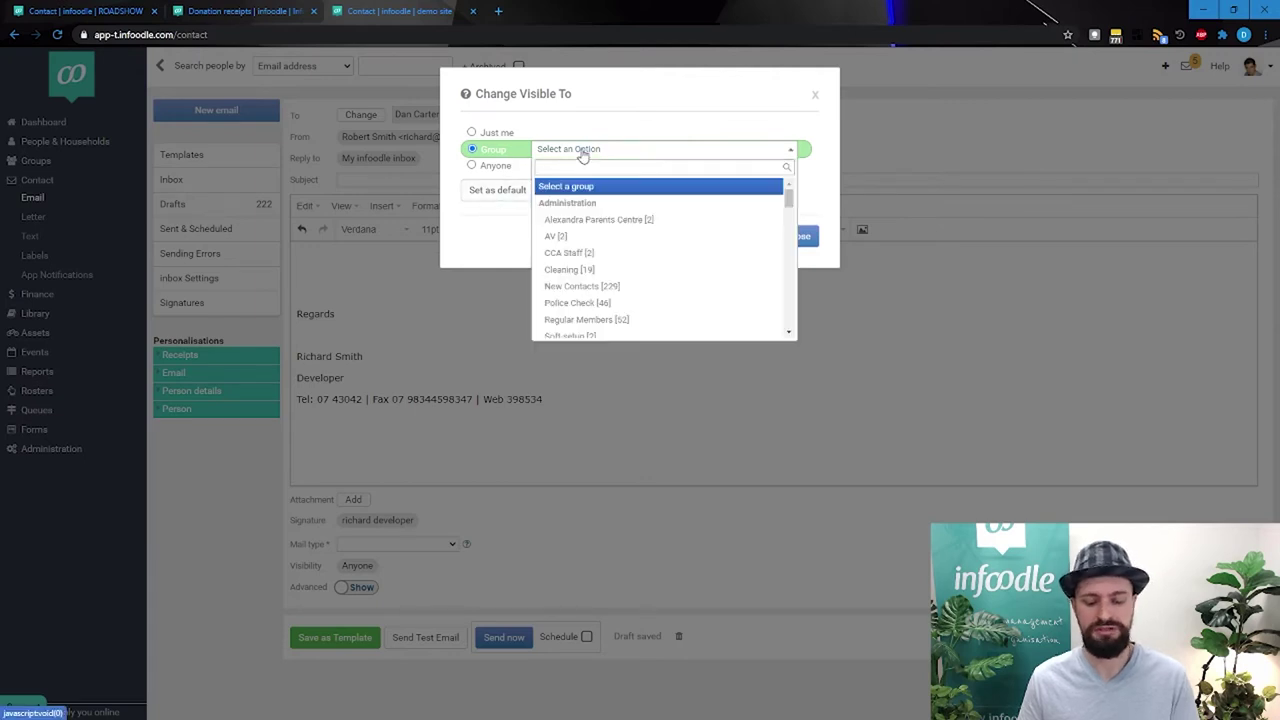
pyautogui.write('staff')
pyautogui.click(571, 220)
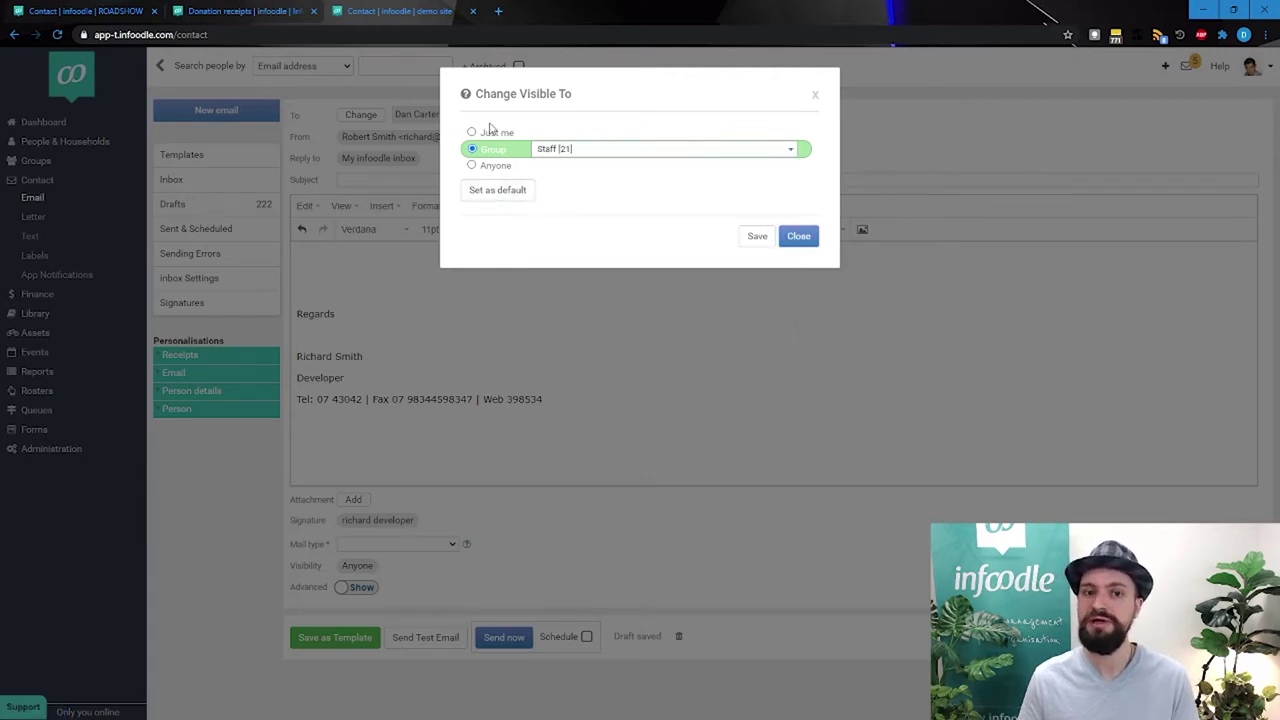
pyautogui.click(754, 237)
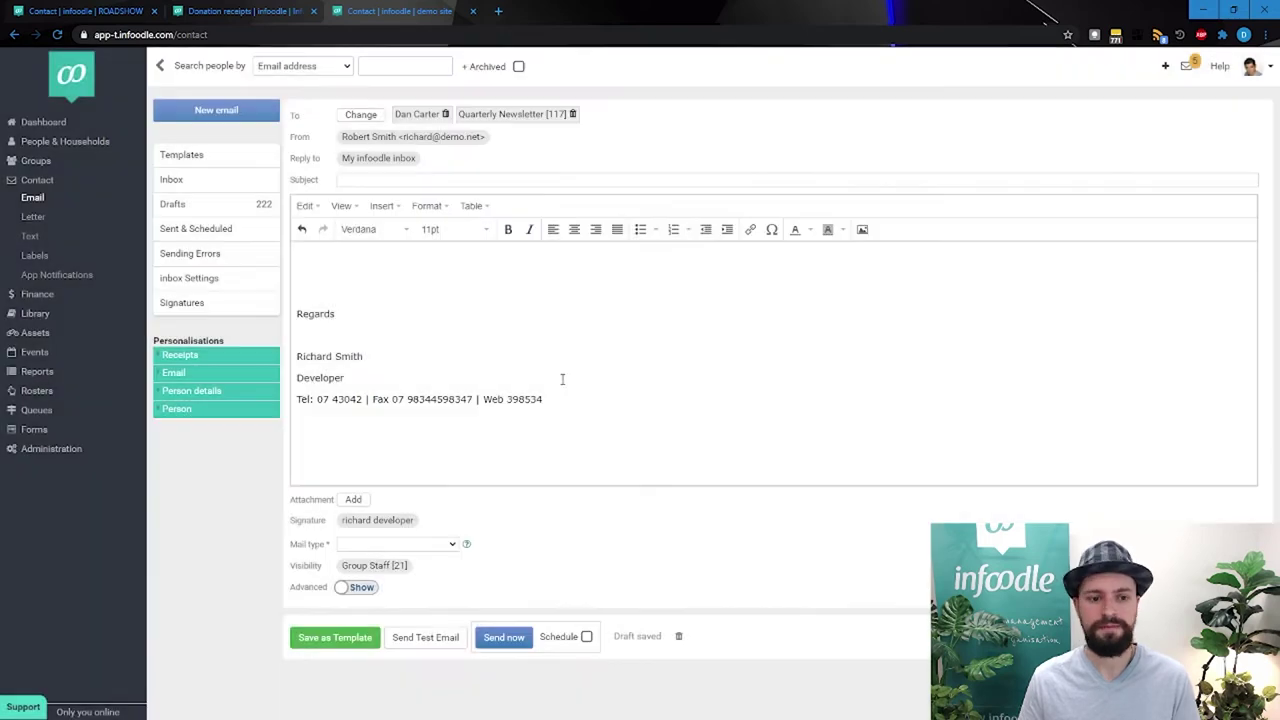
# Step: Show the email's advanced options and enter "Summer sales especially for you" as the preview text
pyautogui.click(358, 588)
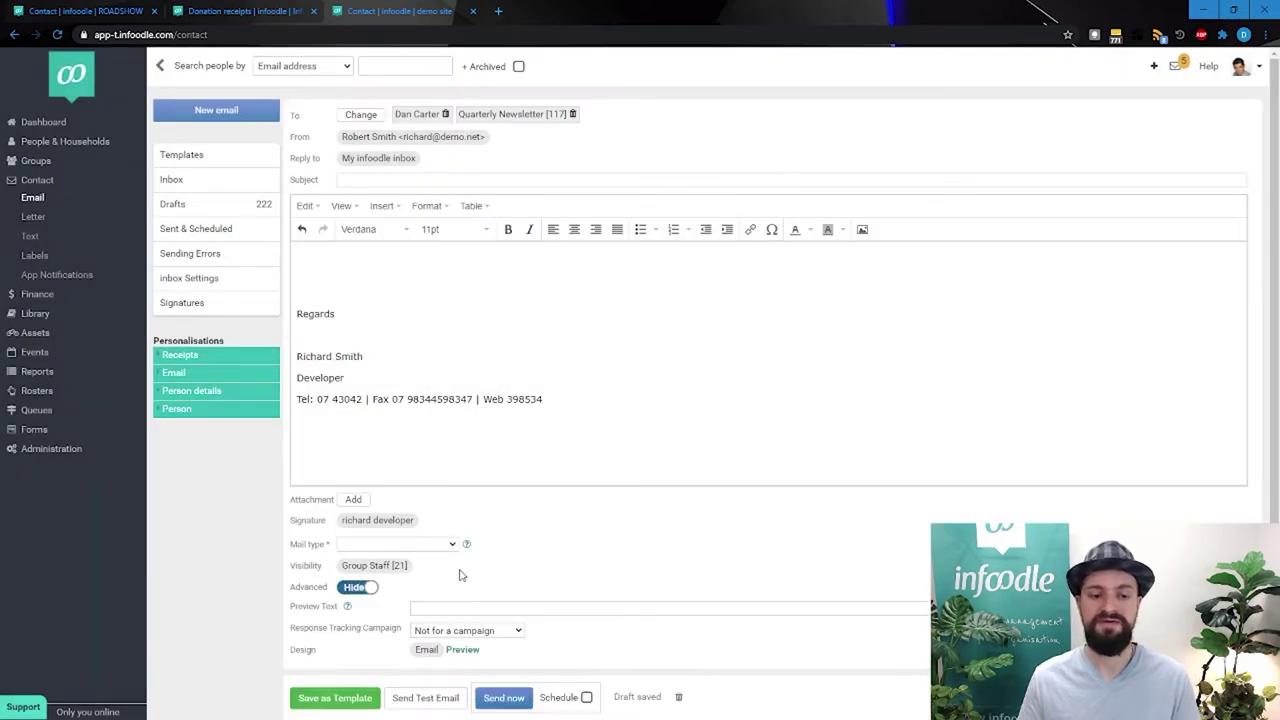
pyautogui.scroll(-1, 366, 592)
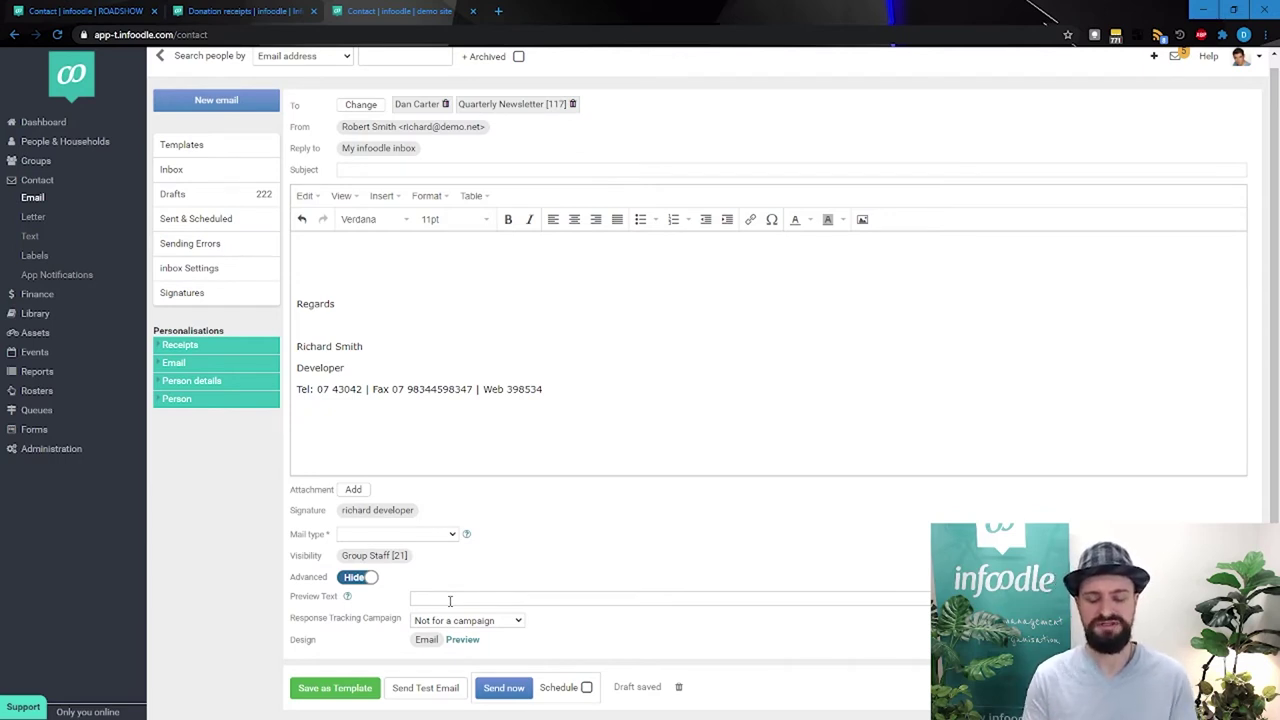
pyautogui.click(450, 599)
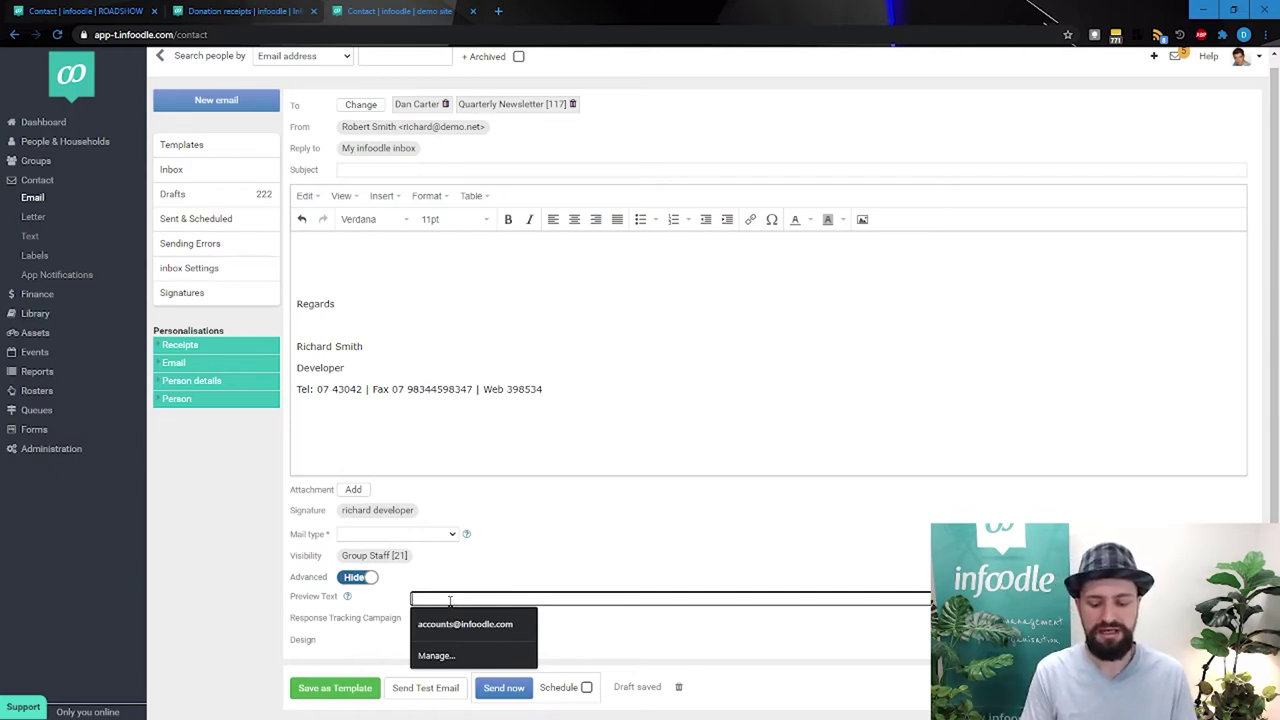
pyautogui.write('Summer')
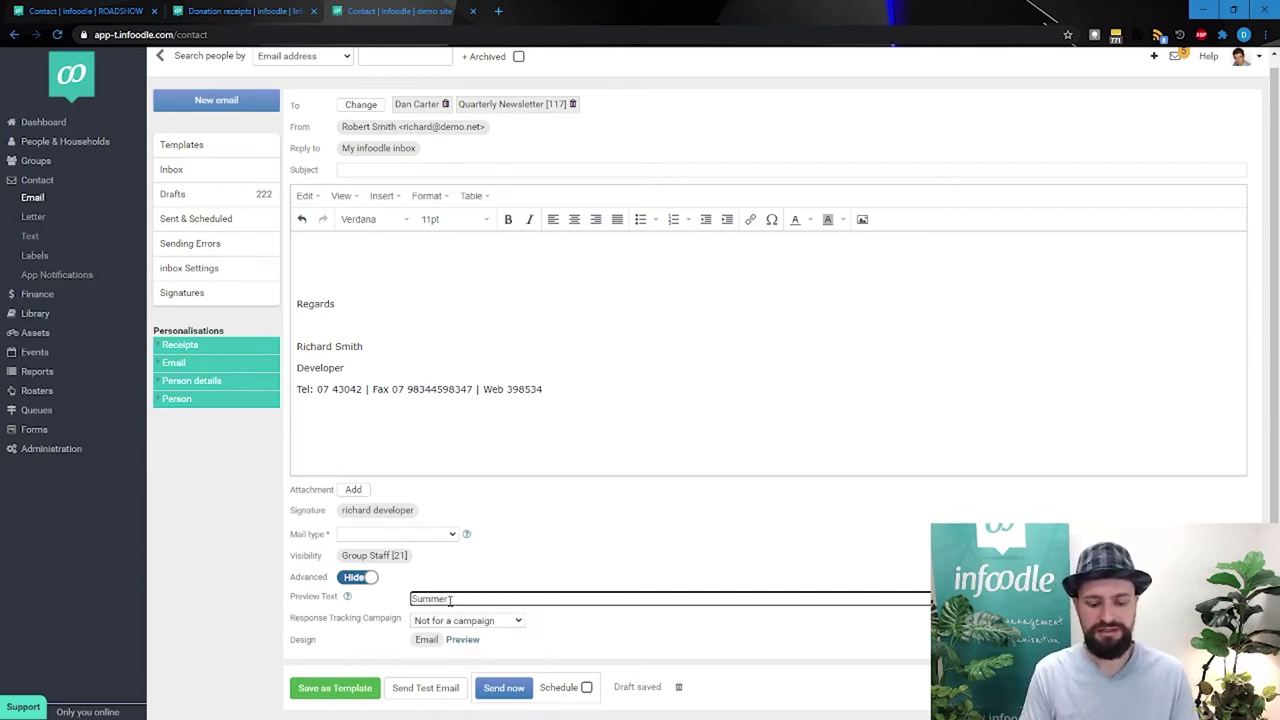
pyautogui.write(' Sales')
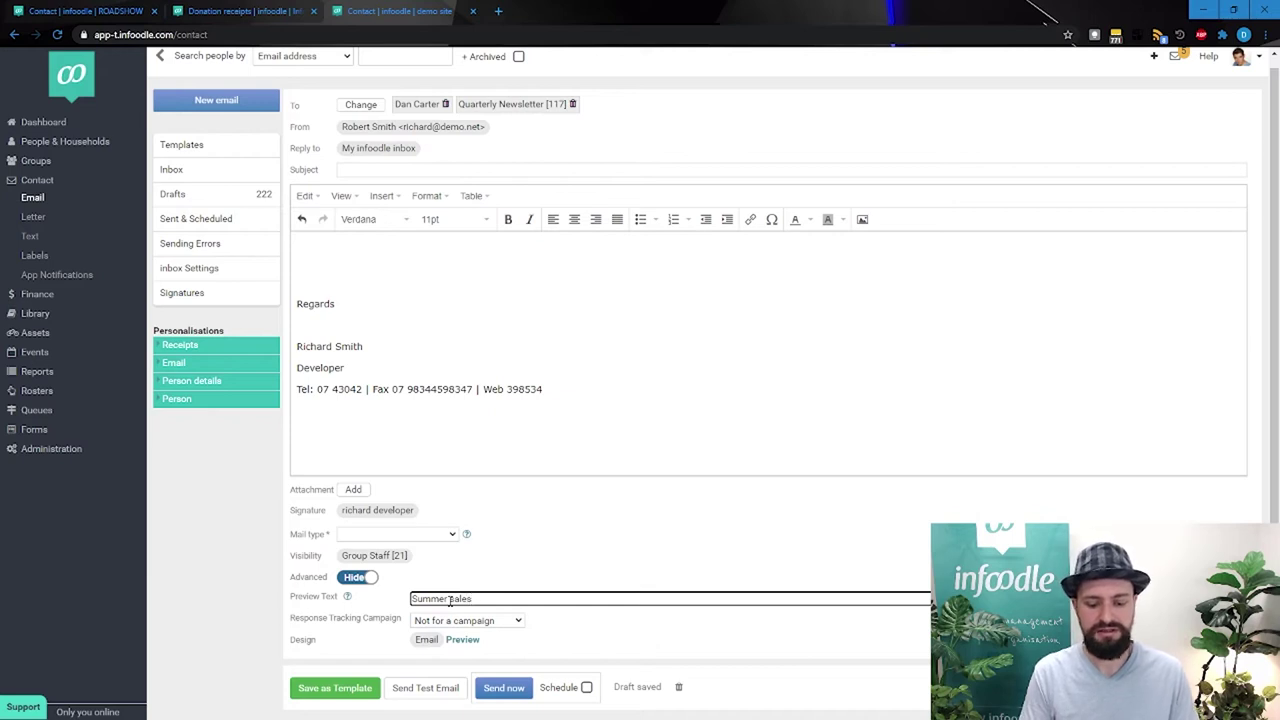
pyautogui.write(' especially fo')
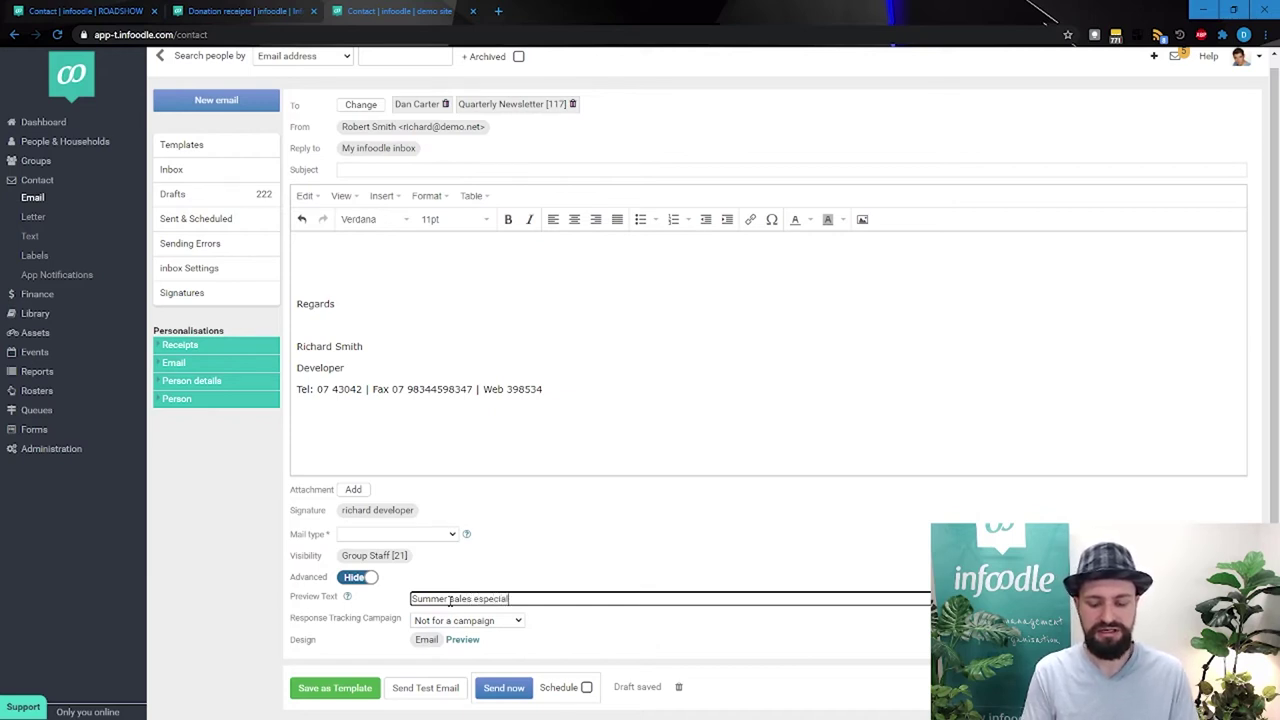
pyautogui.write('r you')
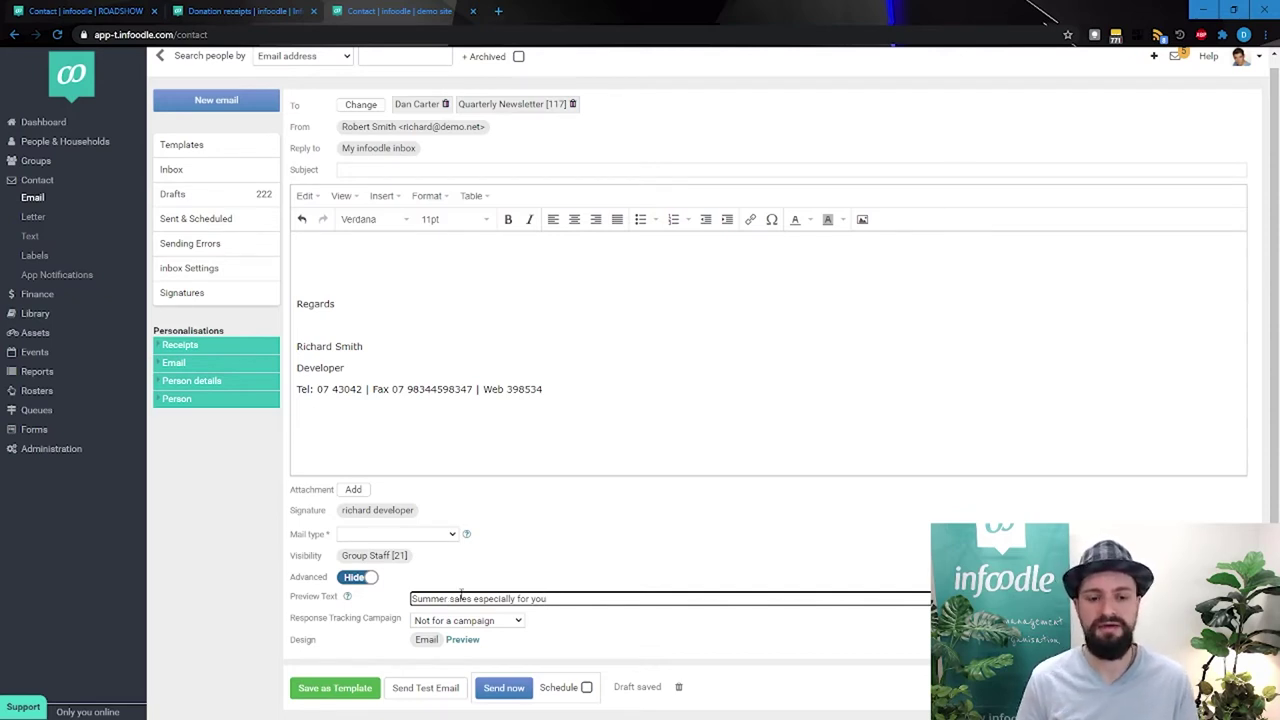
pyautogui.moveTo(547, 599); pyautogui.dragTo(320, 596)
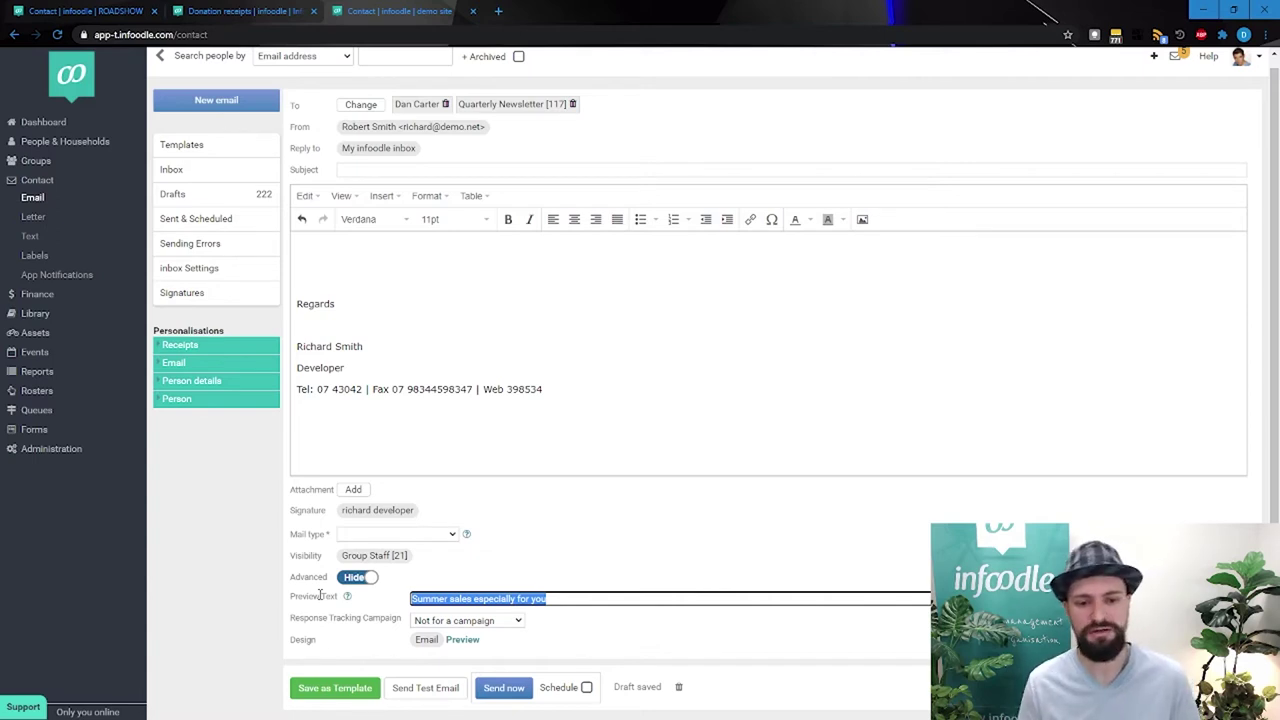
# Step: Examine the response tracking campaign choices and the scheduled sending options, leaving the email unscheduled and not for a campaign
pyautogui.click(470, 621)
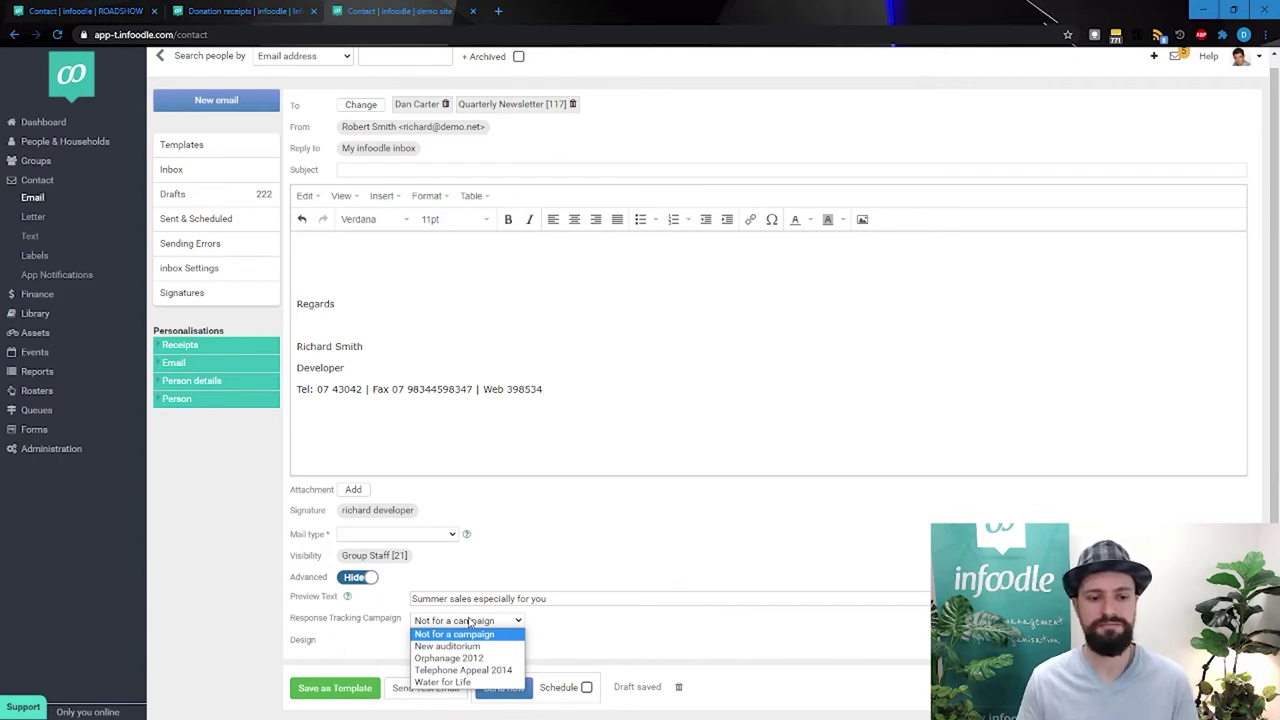
pyautogui.click(348, 644)
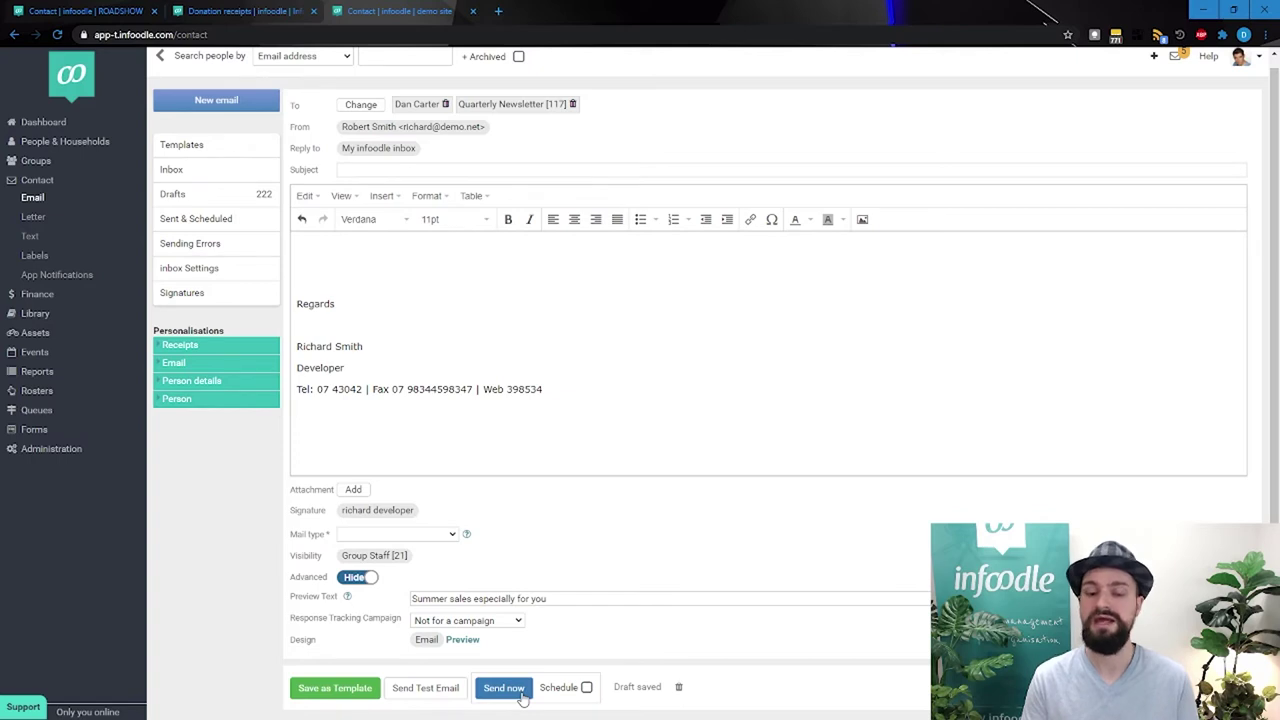
pyautogui.click(586, 687)
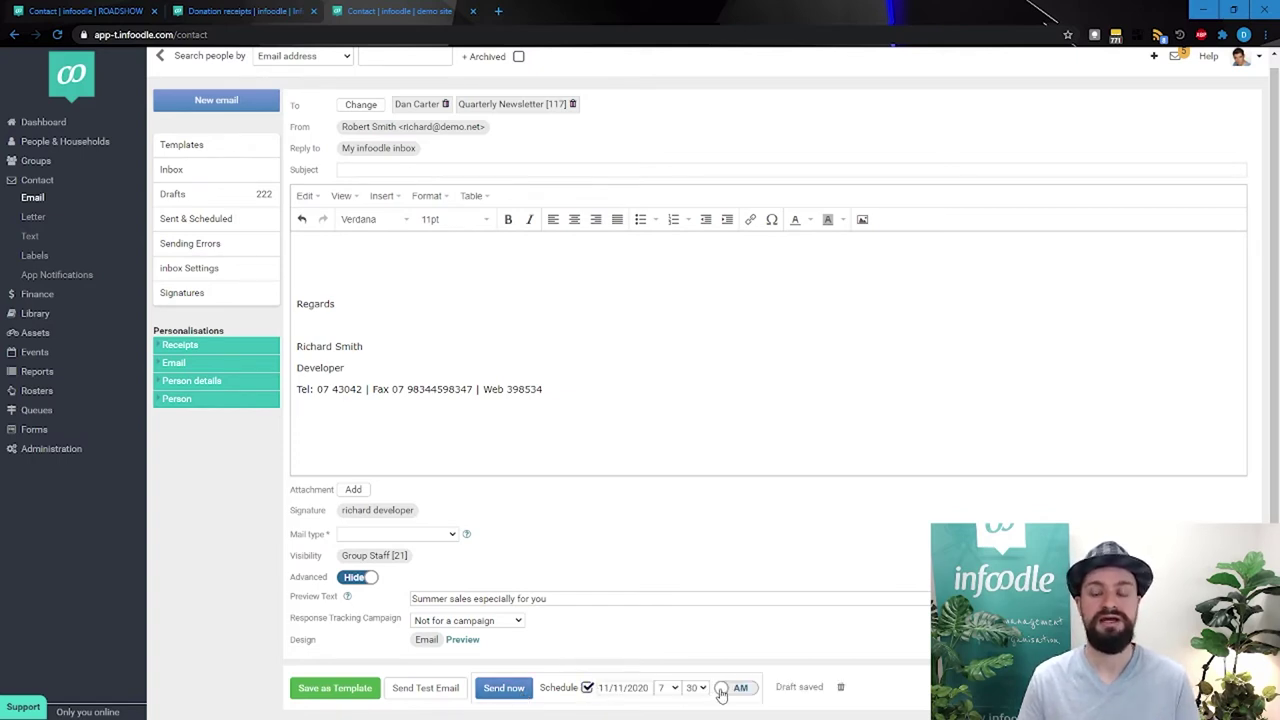
pyautogui.click(586, 687)
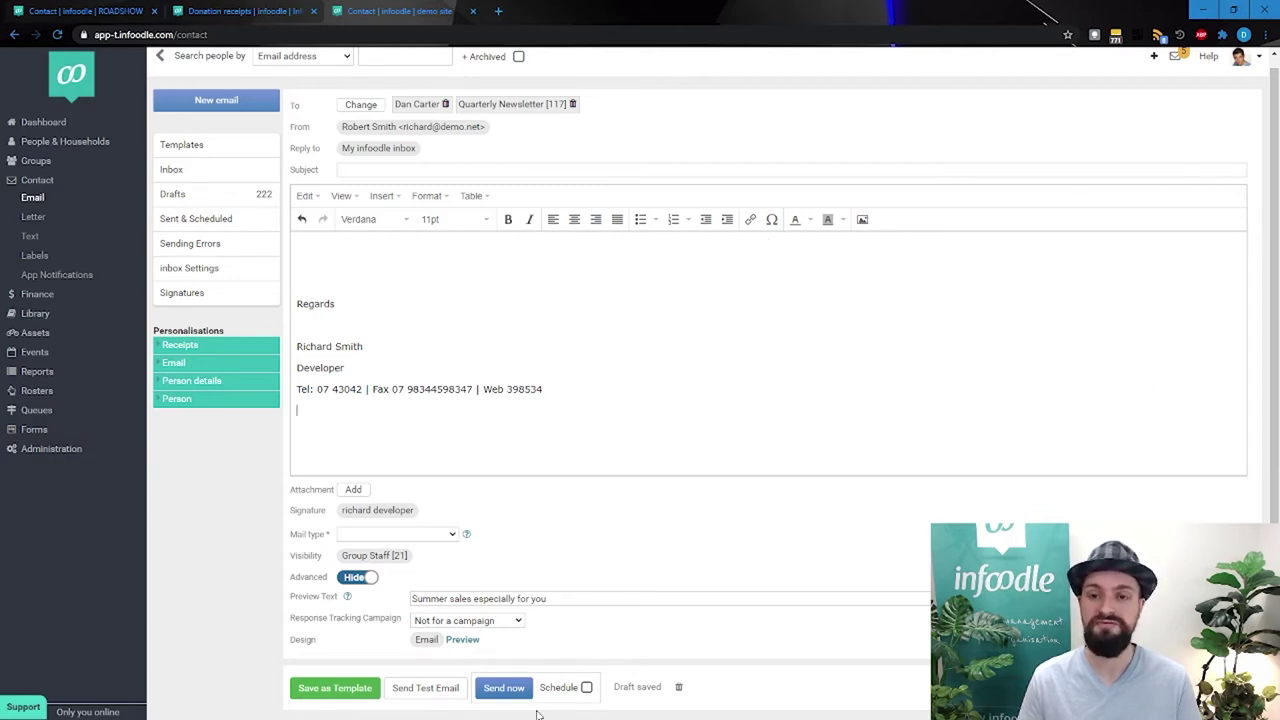
# Step: Examine the Receipts and Person personalisation fields available for the message, then collapse them again
pyautogui.click(178, 348)
pyautogui.click(178, 347)
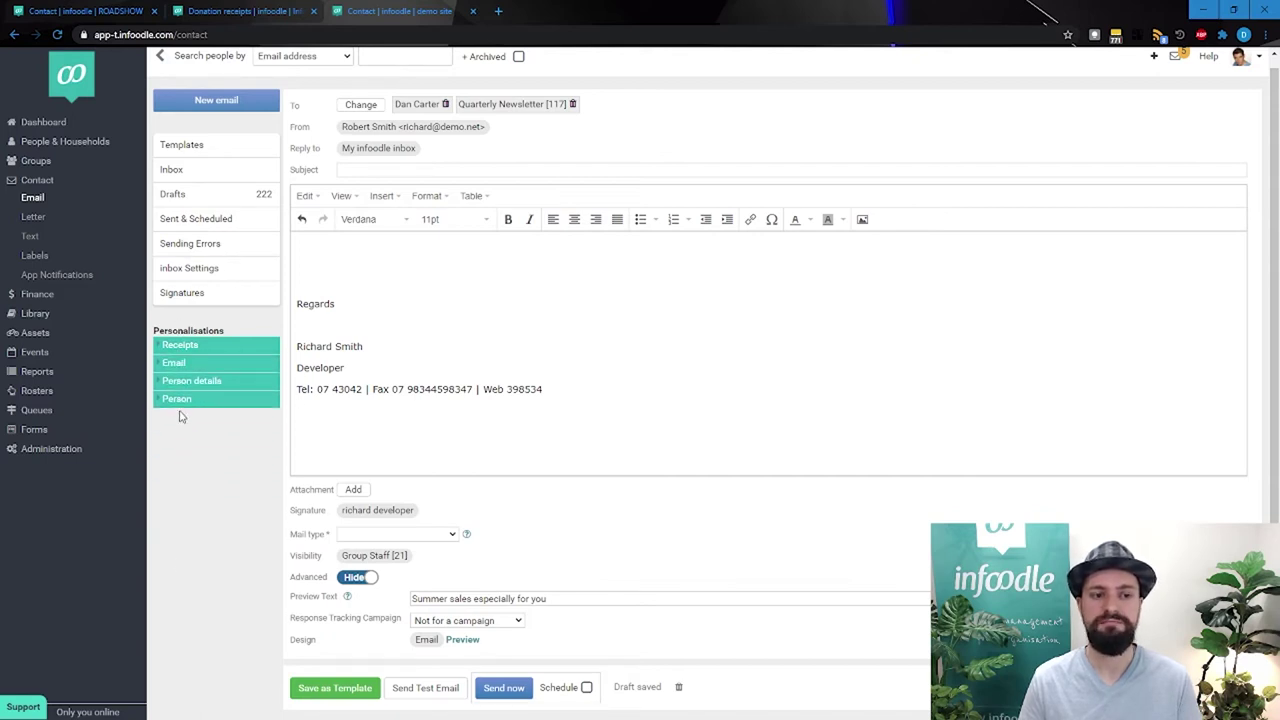
pyautogui.click(178, 399)
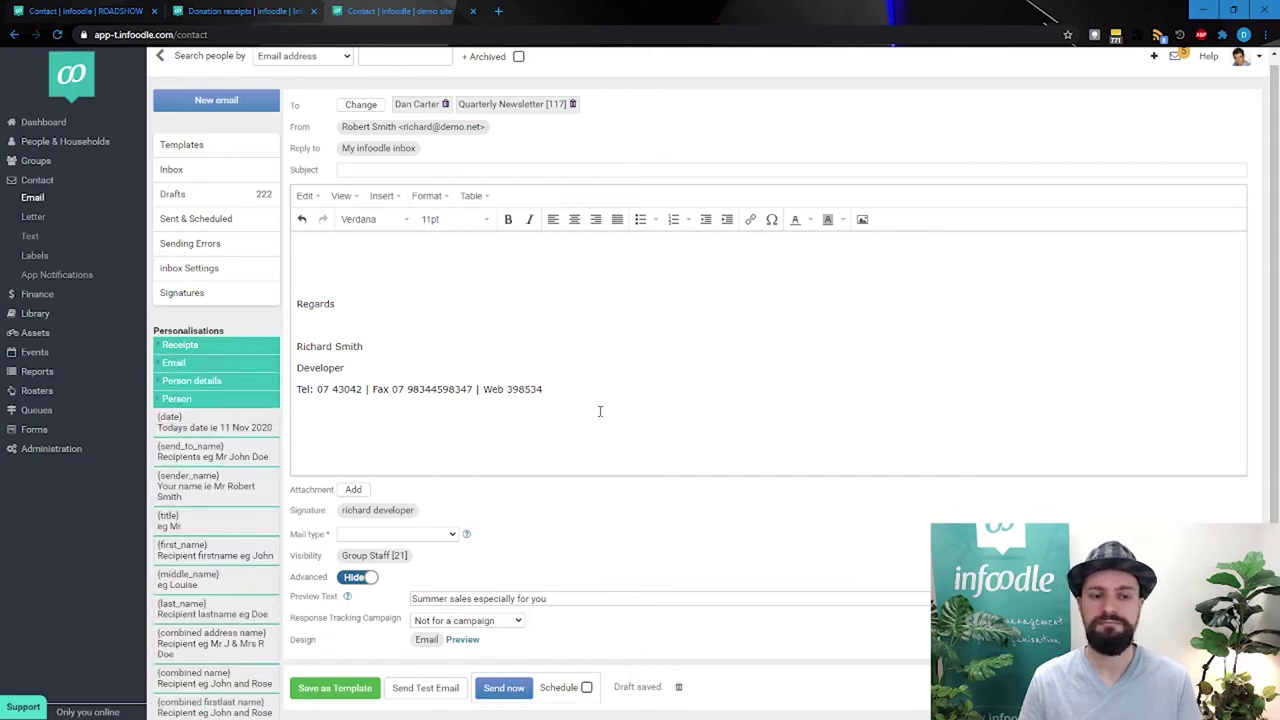
pyautogui.click(177, 399)
pyautogui.scroll(1, 371, 411)
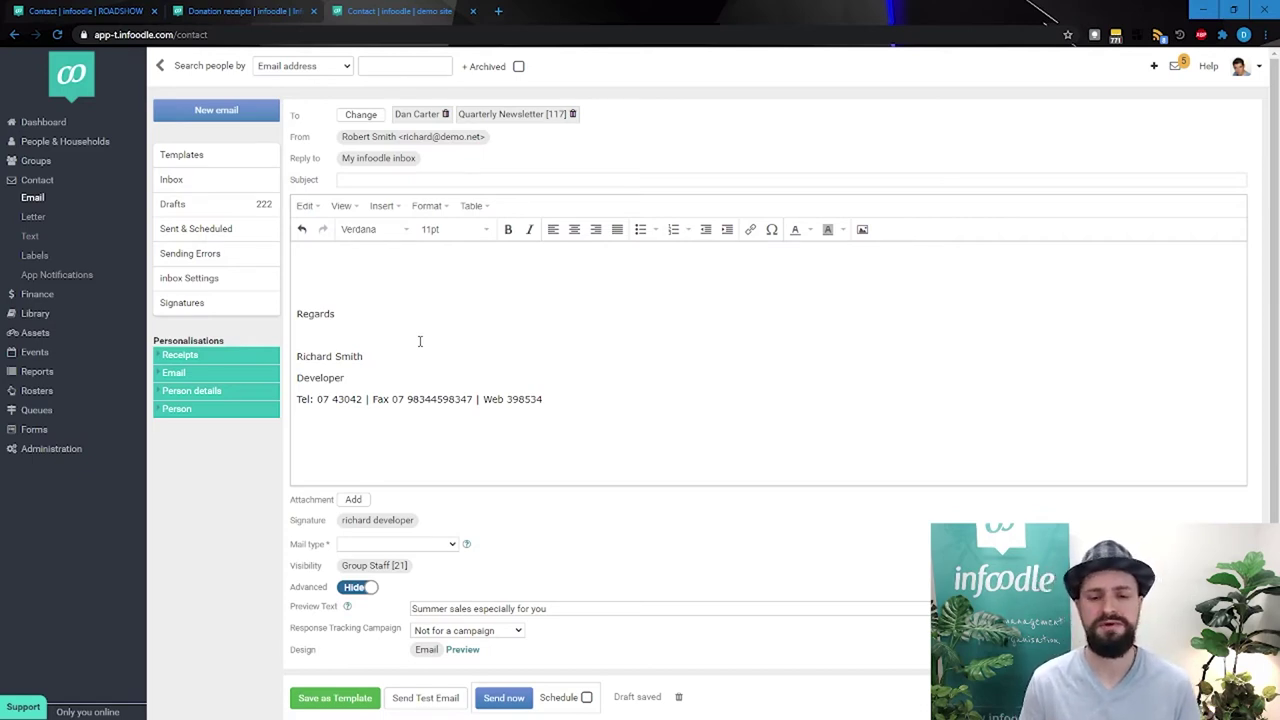
# Step: Discard the current draft and start a new email from Mailchimp
pyautogui.click(242, 118)
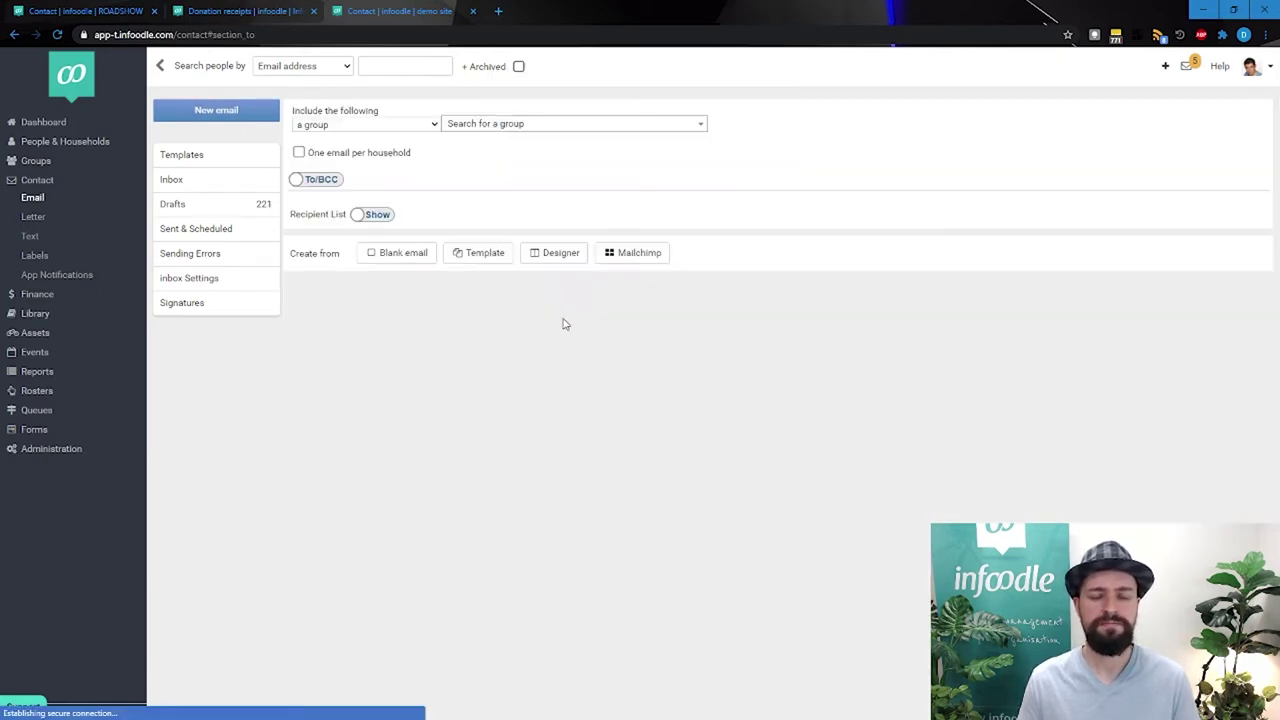
pyautogui.click(705, 137)
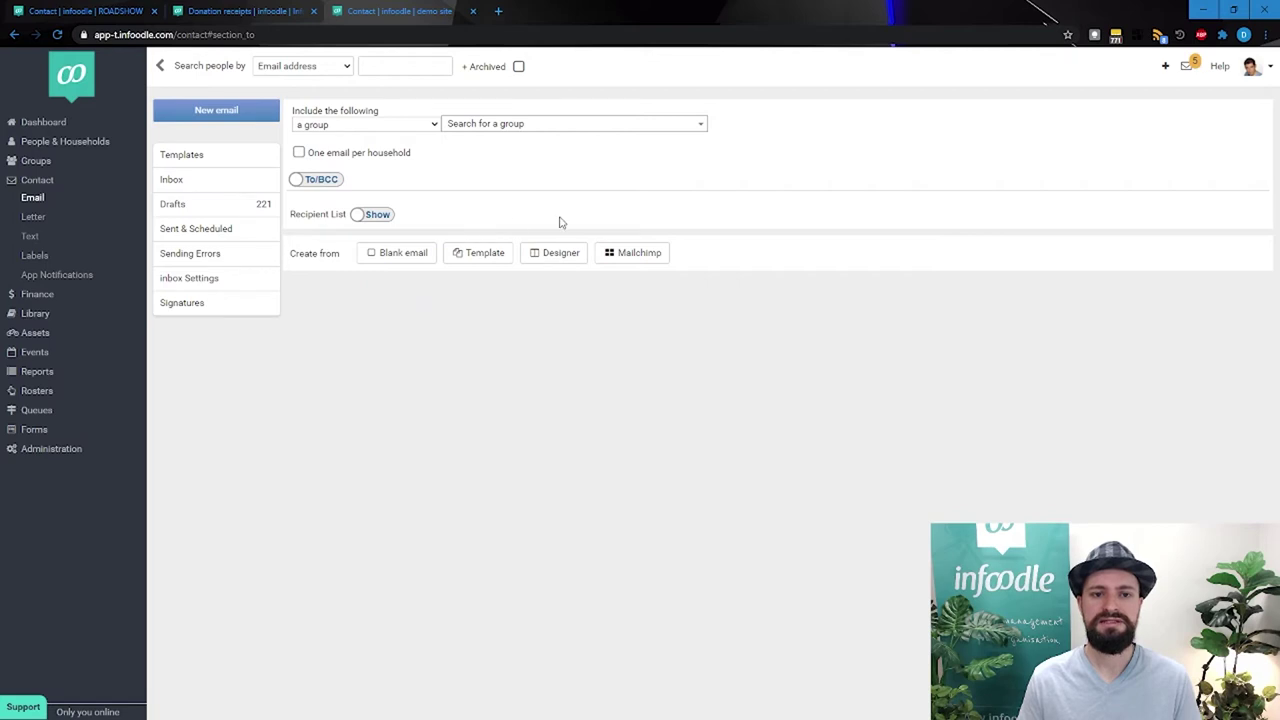
pyautogui.click(616, 262)
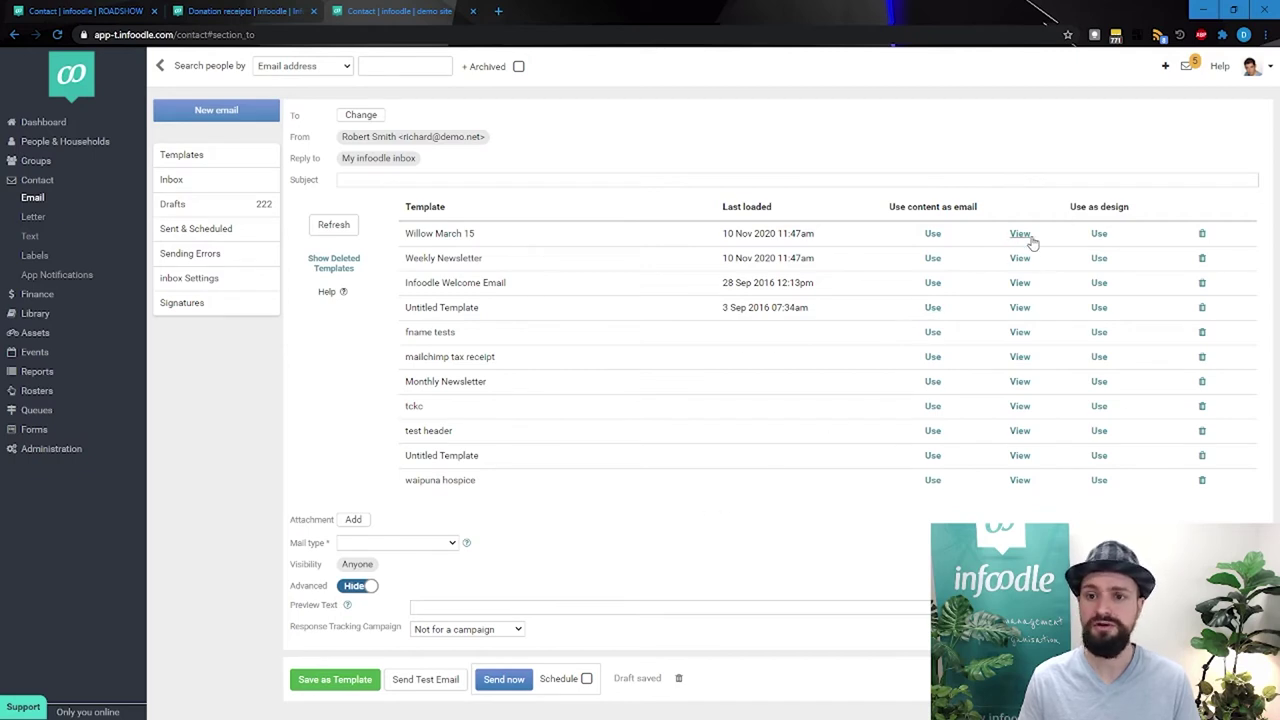
# Step: Preview the content of the "mailchimp tax receipt" template and close the preview
pyautogui.click(1018, 357)
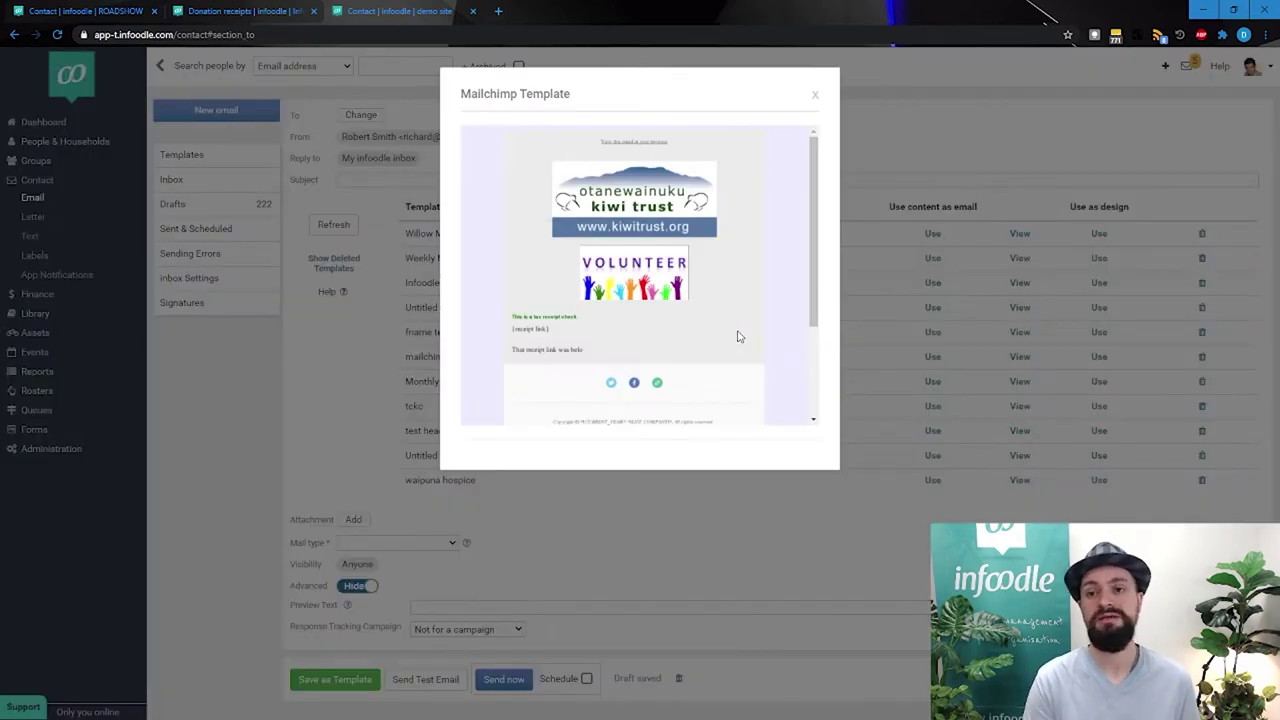
pyautogui.scroll(-1, 738, 337)
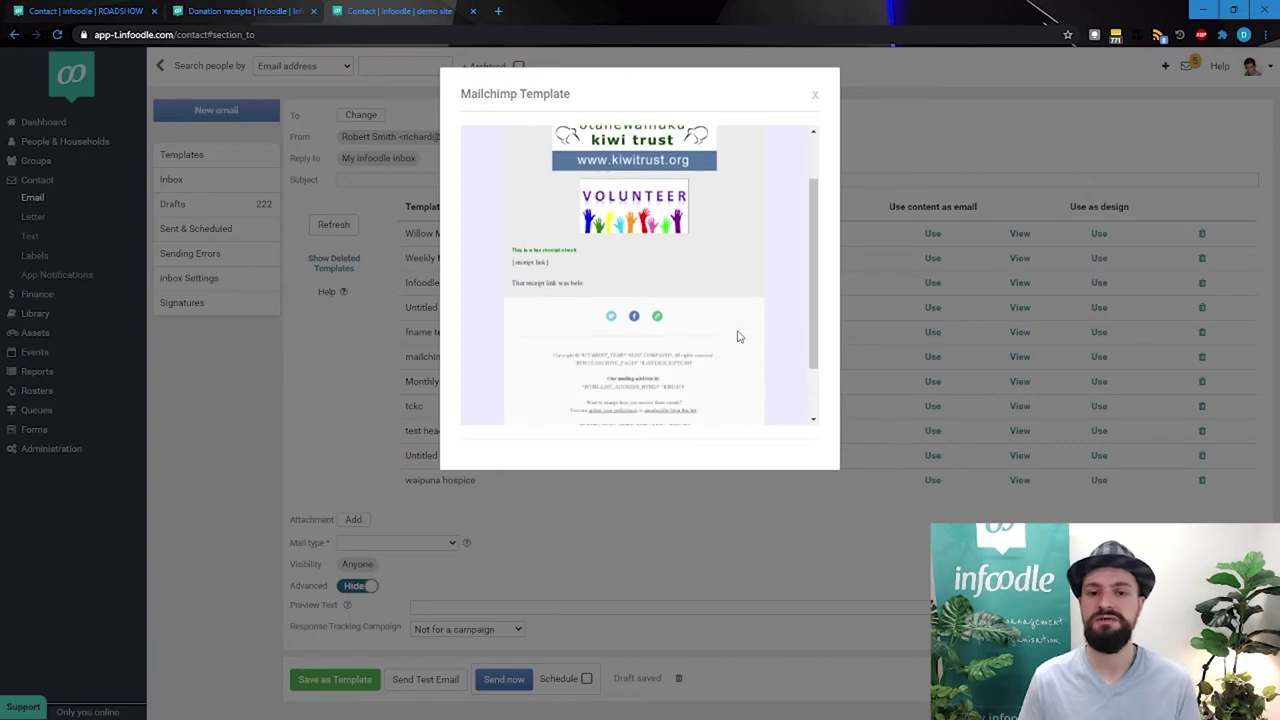
pyautogui.click(815, 95)
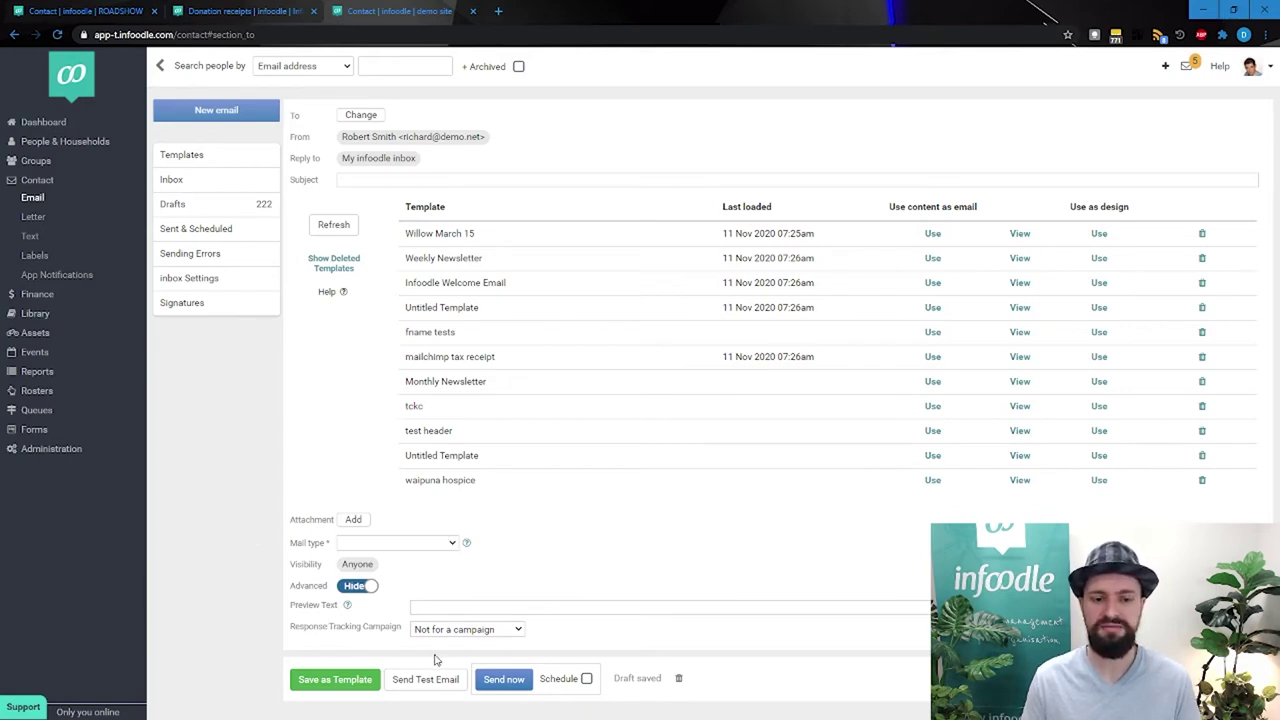
# Step: Discard the Mailchimp draft and open the email templates to check their Private and Global scope choices
pyautogui.click(216, 110)
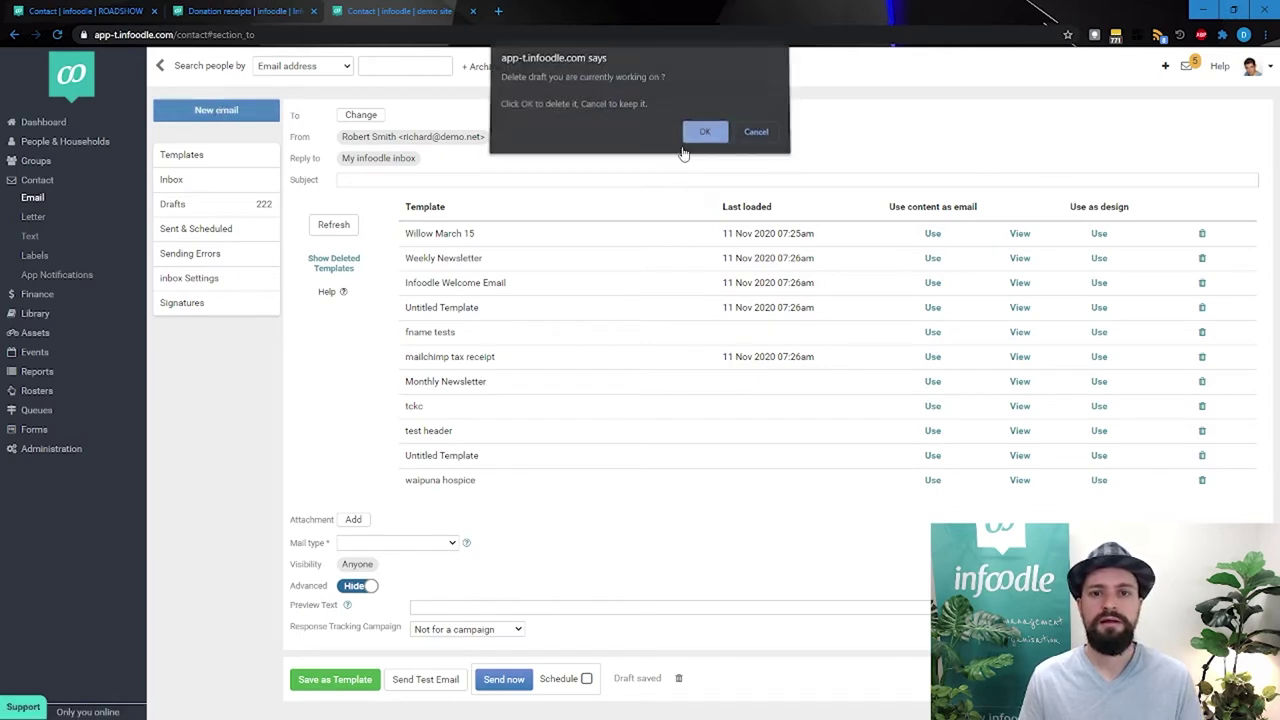
pyautogui.click(702, 136)
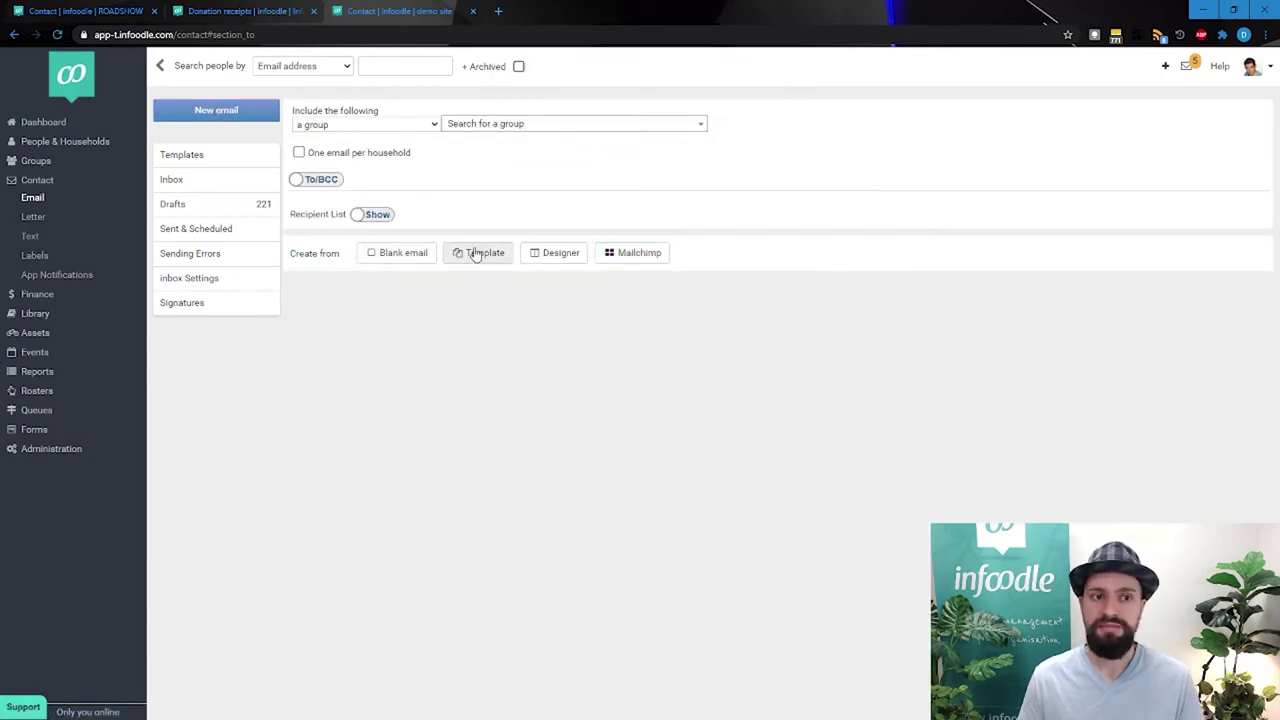
pyautogui.click(182, 158)
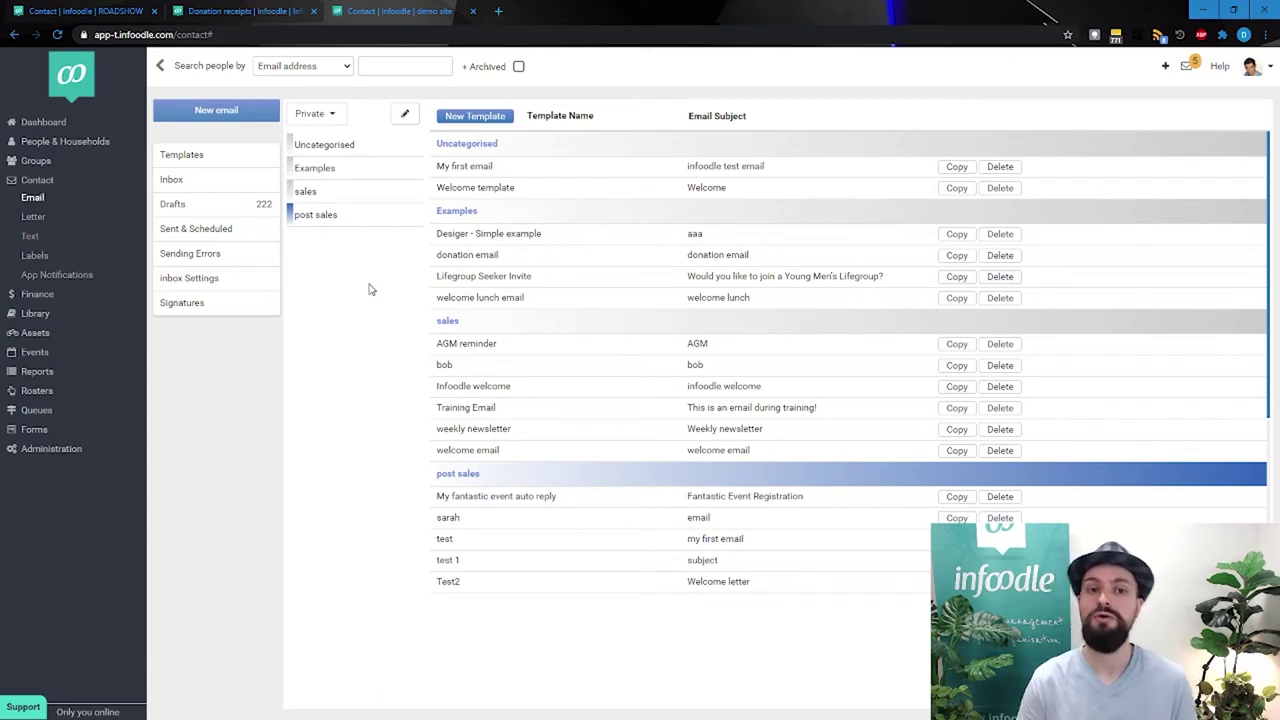
pyautogui.click(330, 114)
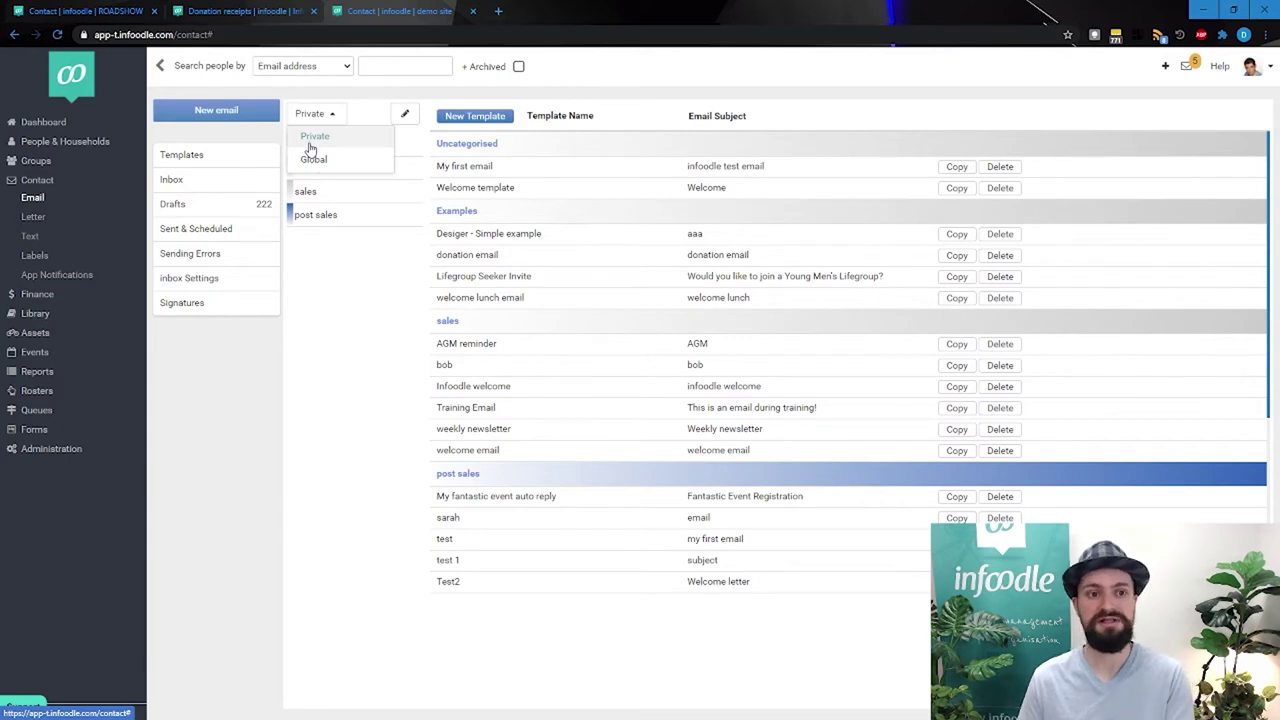
pyautogui.click(329, 303)
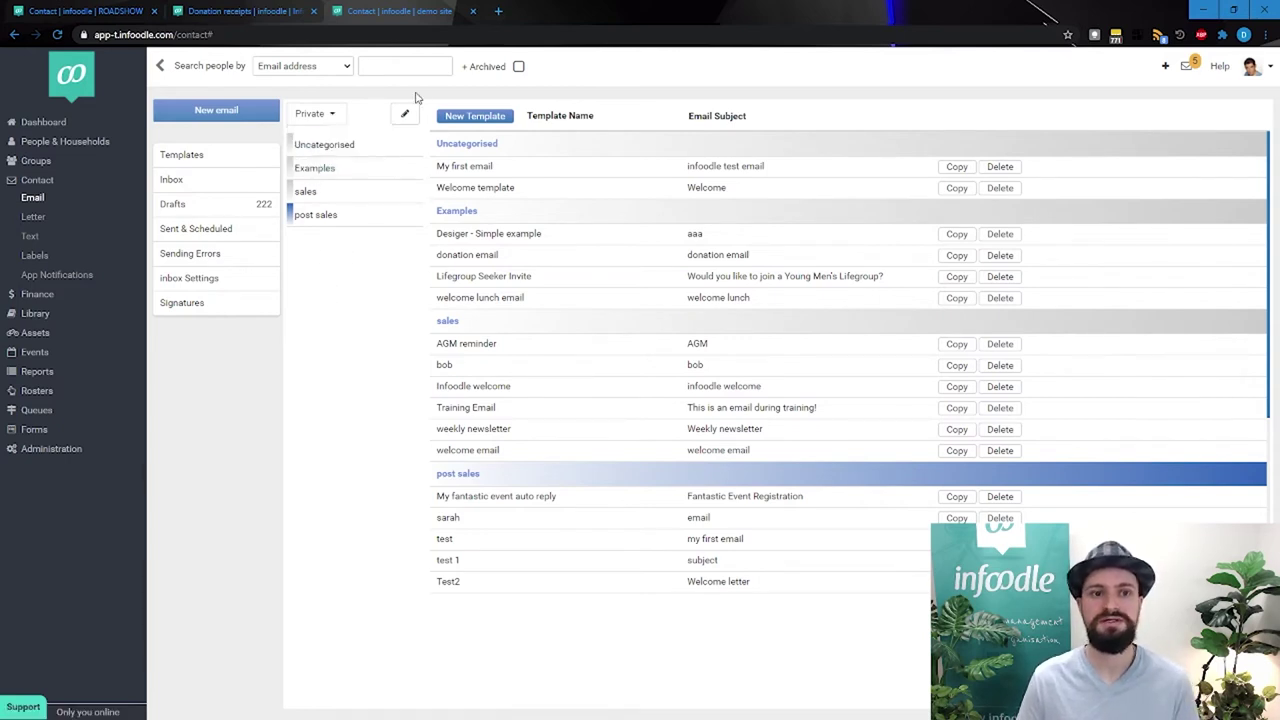
# Step: Rename the "post sales" template category to "Post Sales", set its colour to golden yellow and save it
pyautogui.click(403, 113)
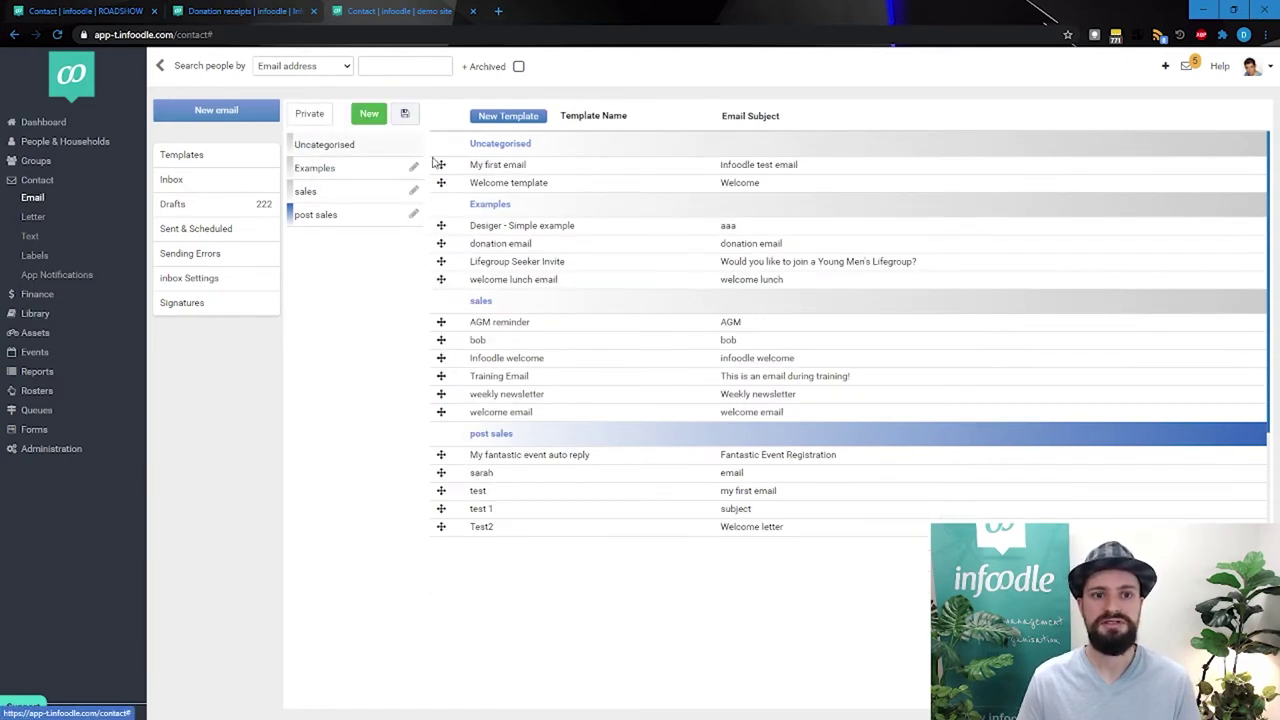
pyautogui.click(411, 213)
pyautogui.hotkey('ctrl', 'a')
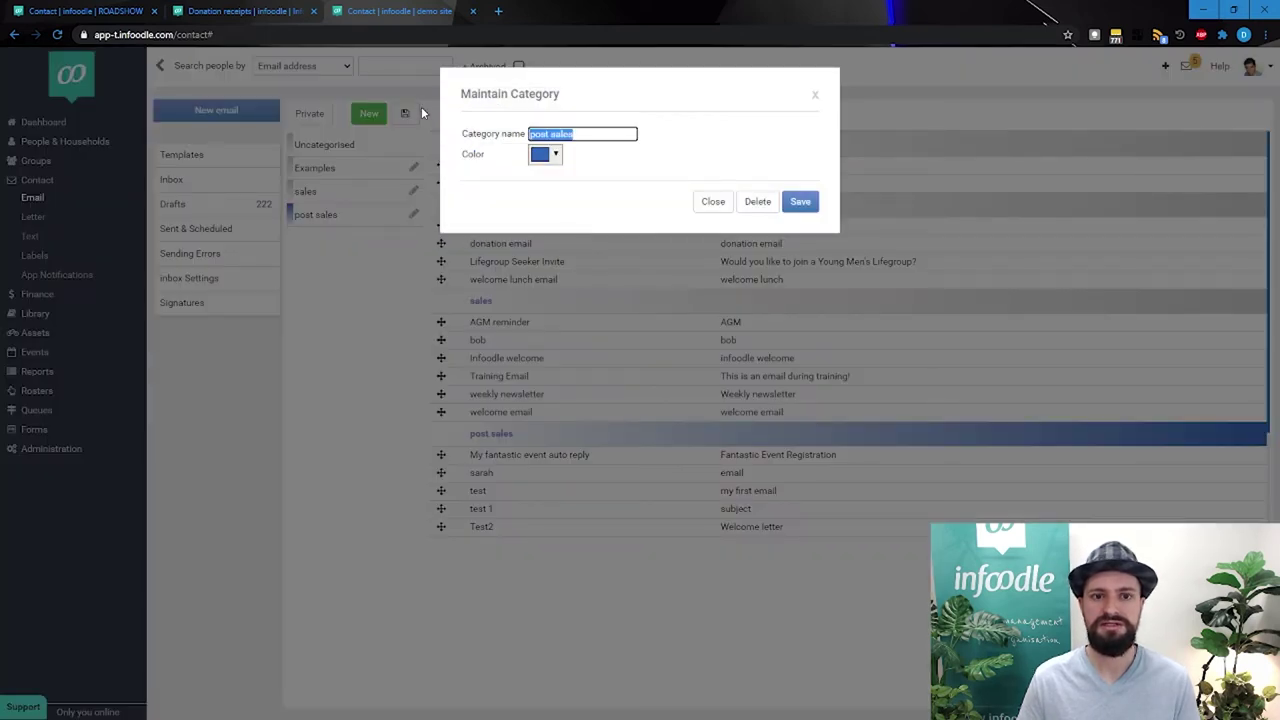
pyautogui.write('Post Sales')
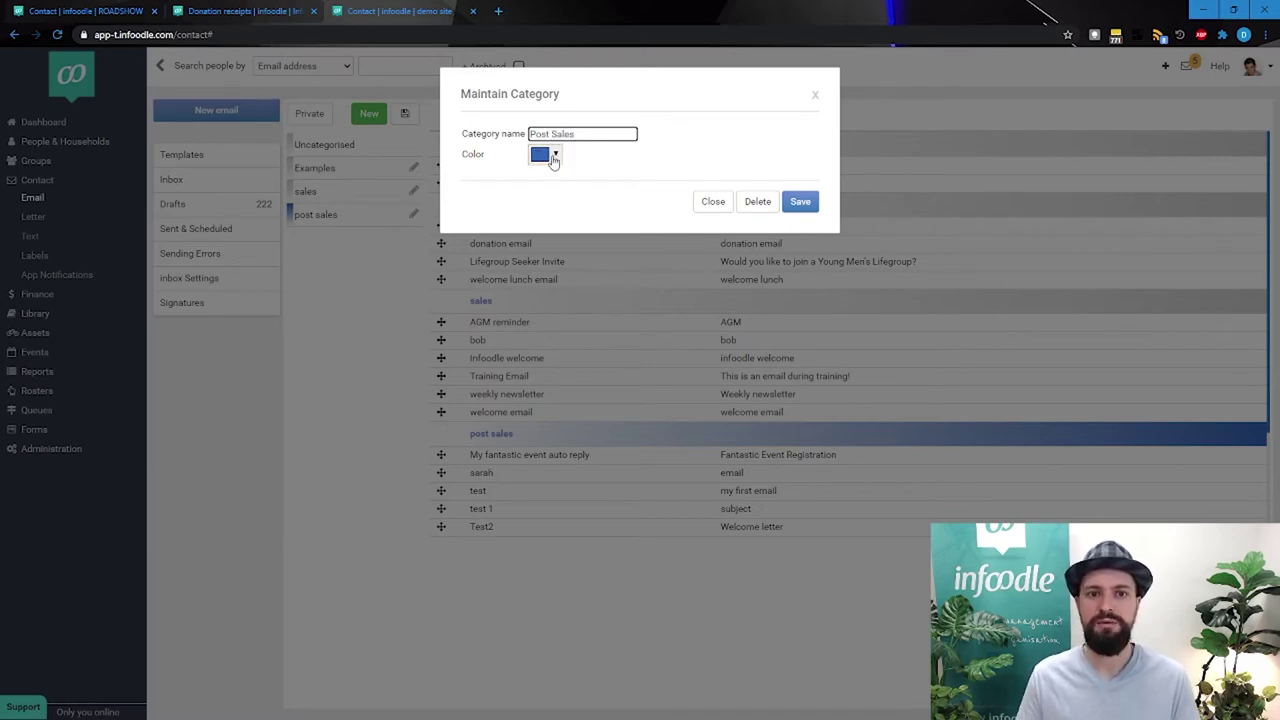
pyautogui.click(554, 158)
pyautogui.moveTo(640, 206); pyautogui.dragTo(641, 185)
pyautogui.click(635, 281)
pyautogui.click(800, 201)
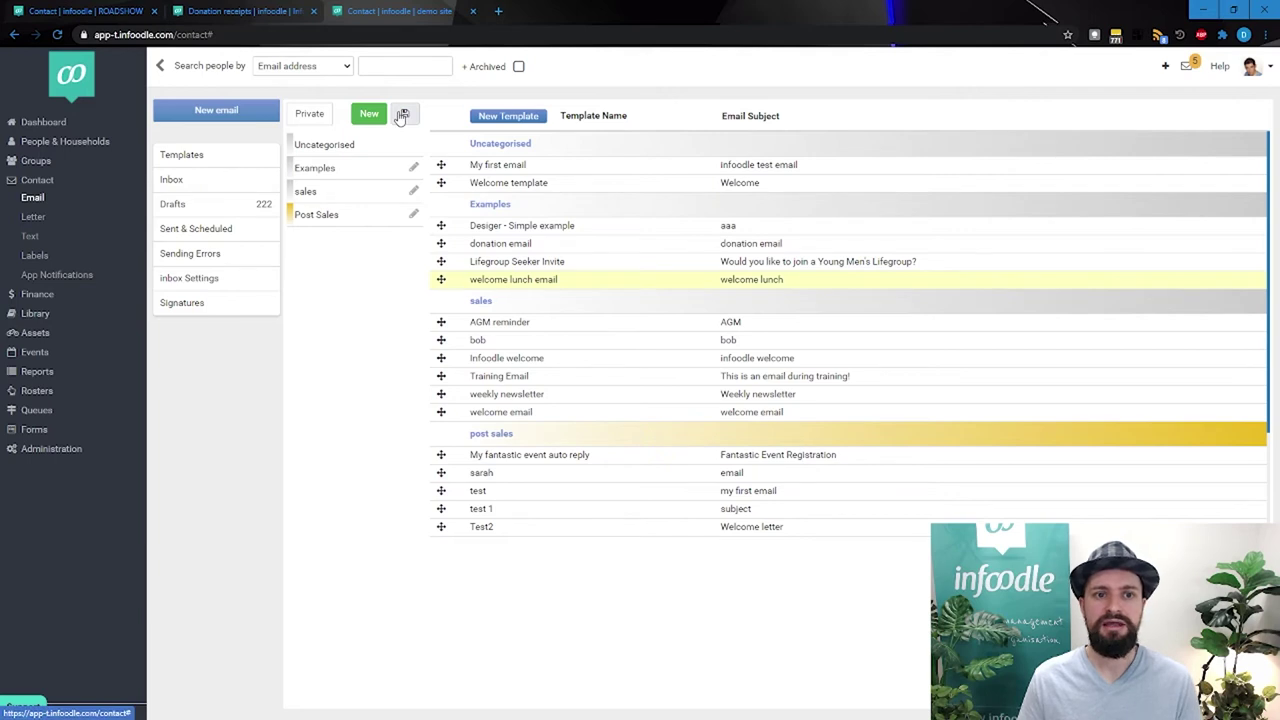
# Step: Create a template category named "Onboarding" with a light purple colour, save it and finish editing the categories
pyautogui.click(362, 116)
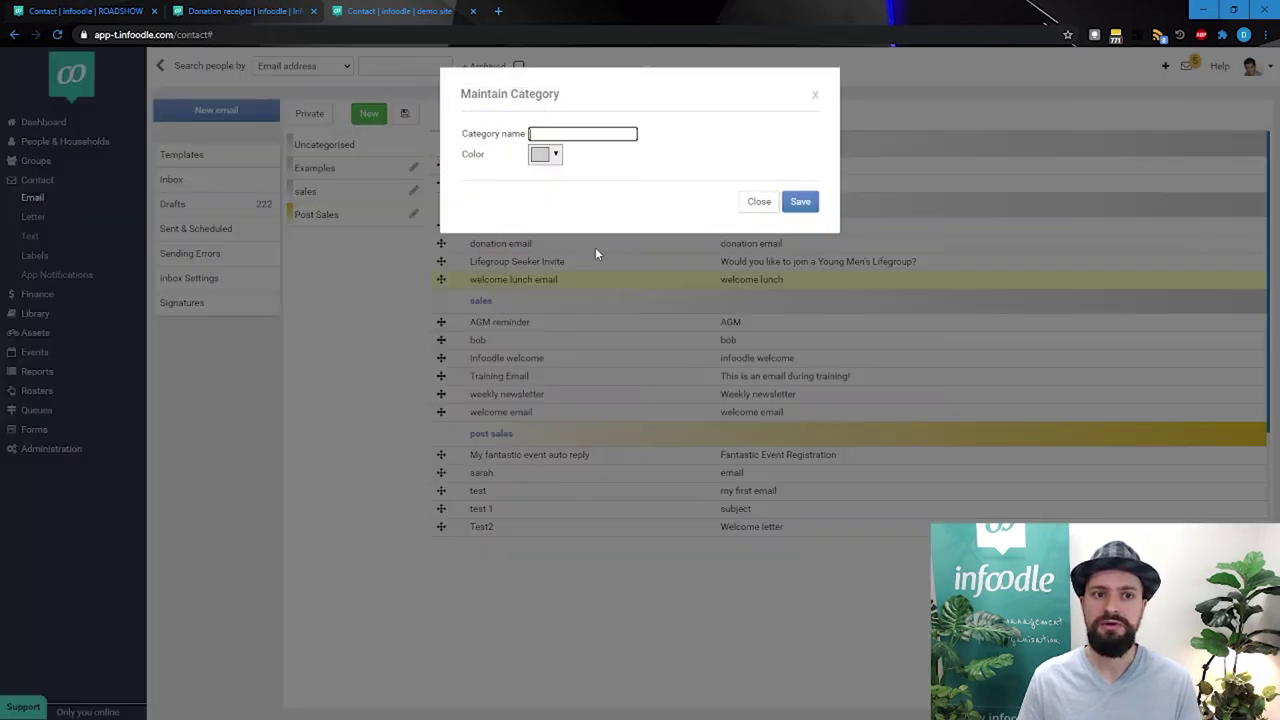
pyautogui.click(584, 133)
pyautogui.write('Onboarding')
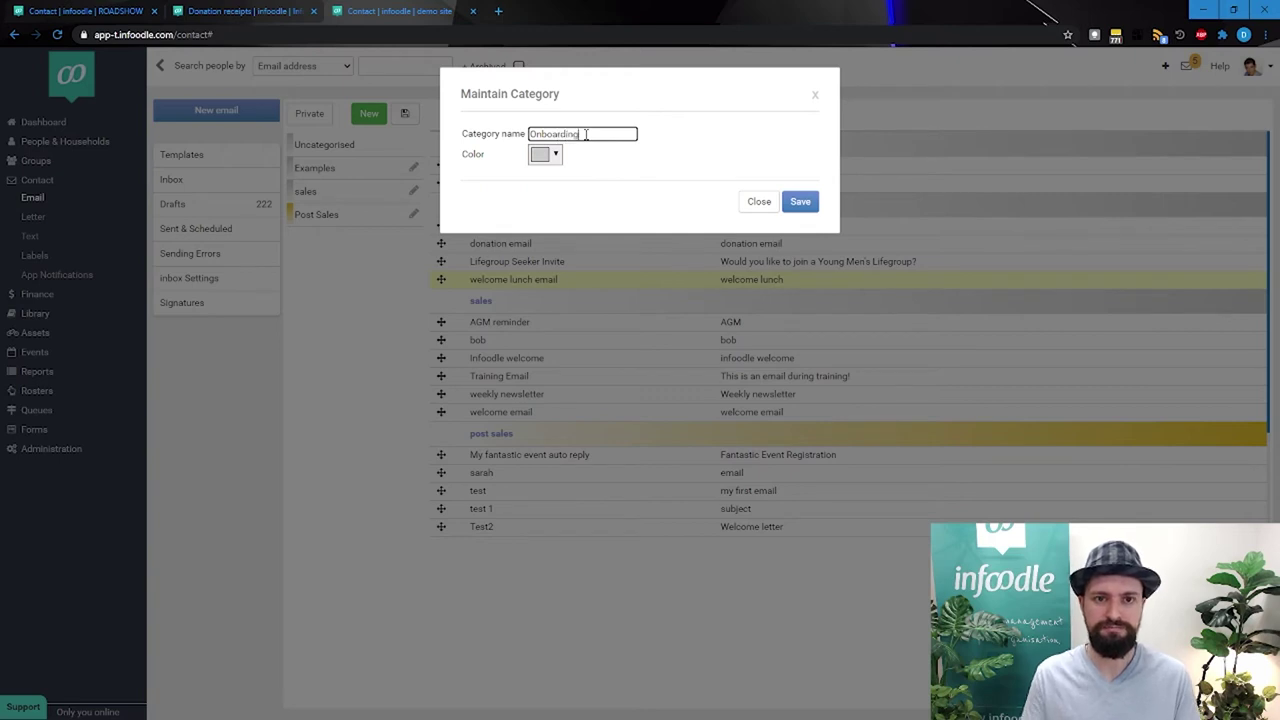
pyautogui.click(555, 155)
pyautogui.click(639, 236)
pyautogui.click(580, 206)
pyautogui.click(577, 166)
pyautogui.click(631, 278)
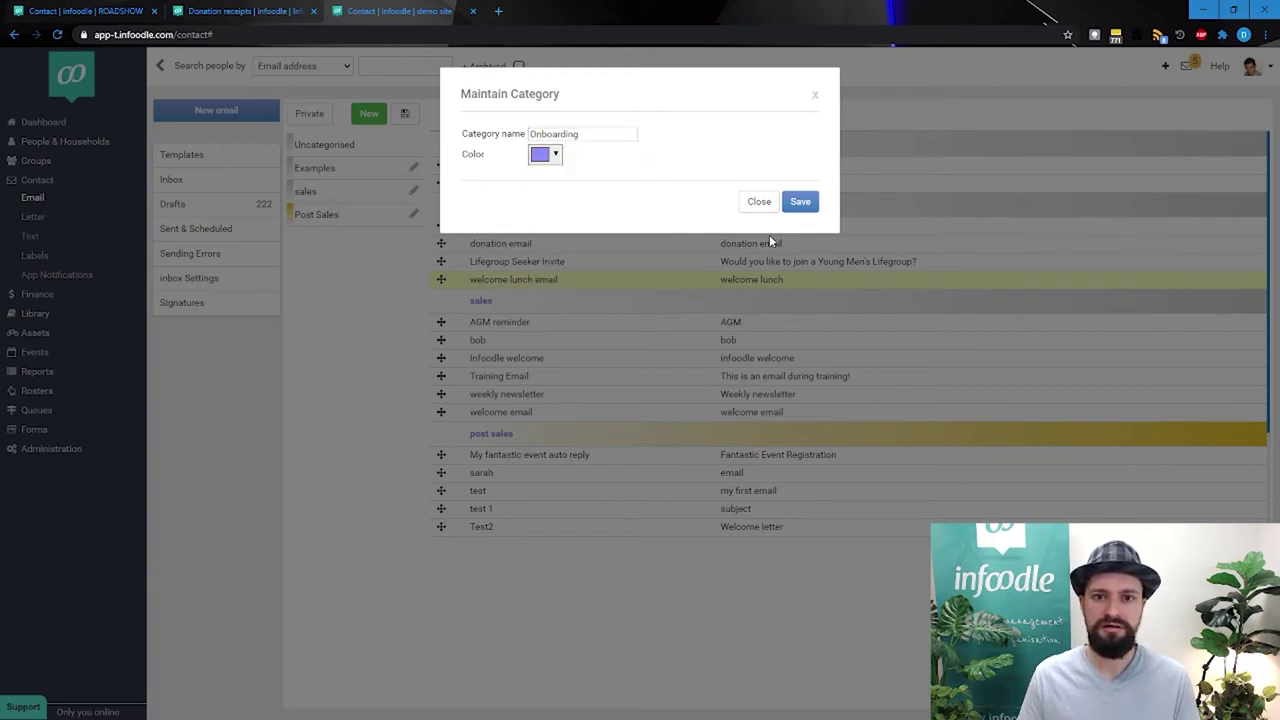
pyautogui.click(800, 201)
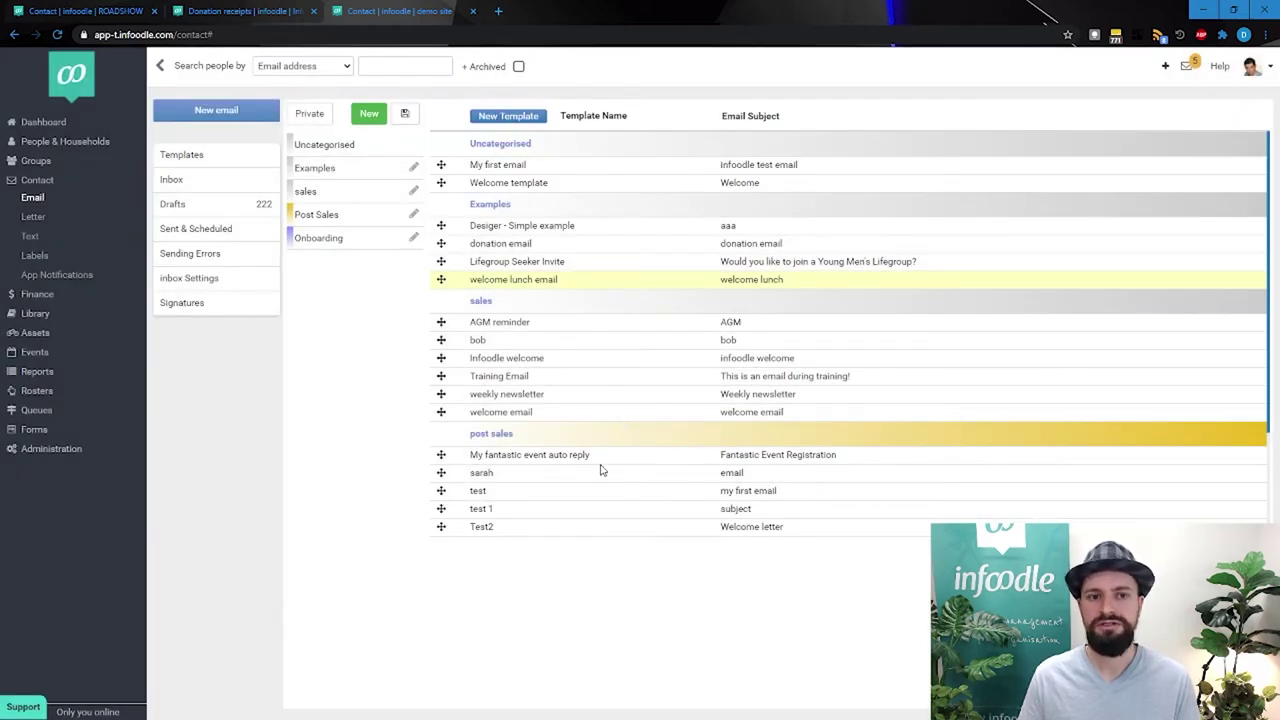
pyautogui.click(407, 116)
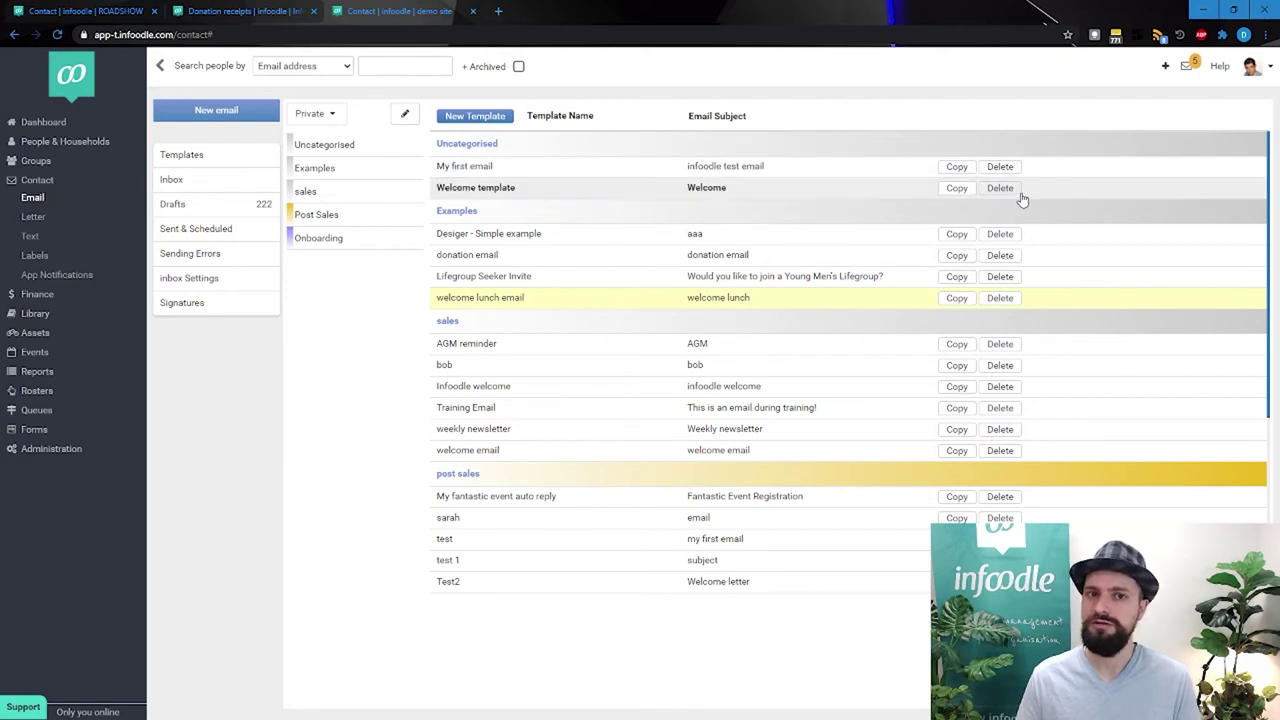
# Step: Start a new email and create it with the Designer
pyautogui.click(203, 112)
pyautogui.click(705, 138)
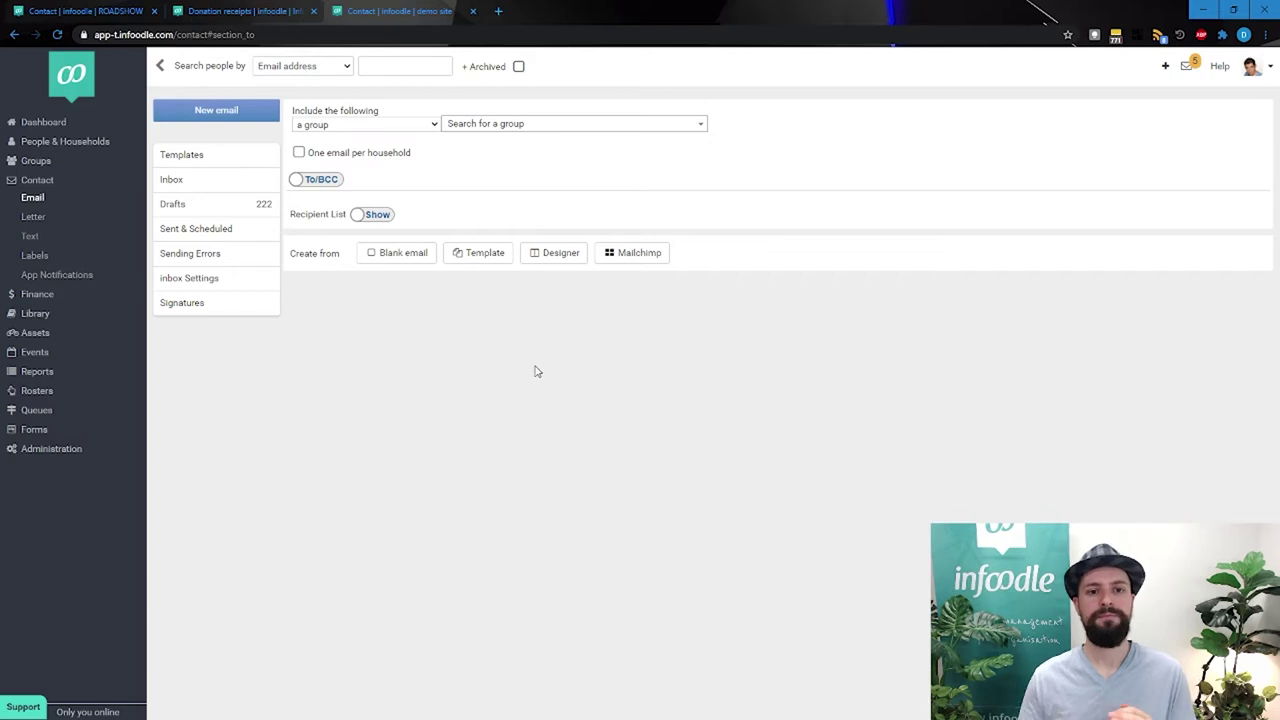
pyautogui.click(550, 255)
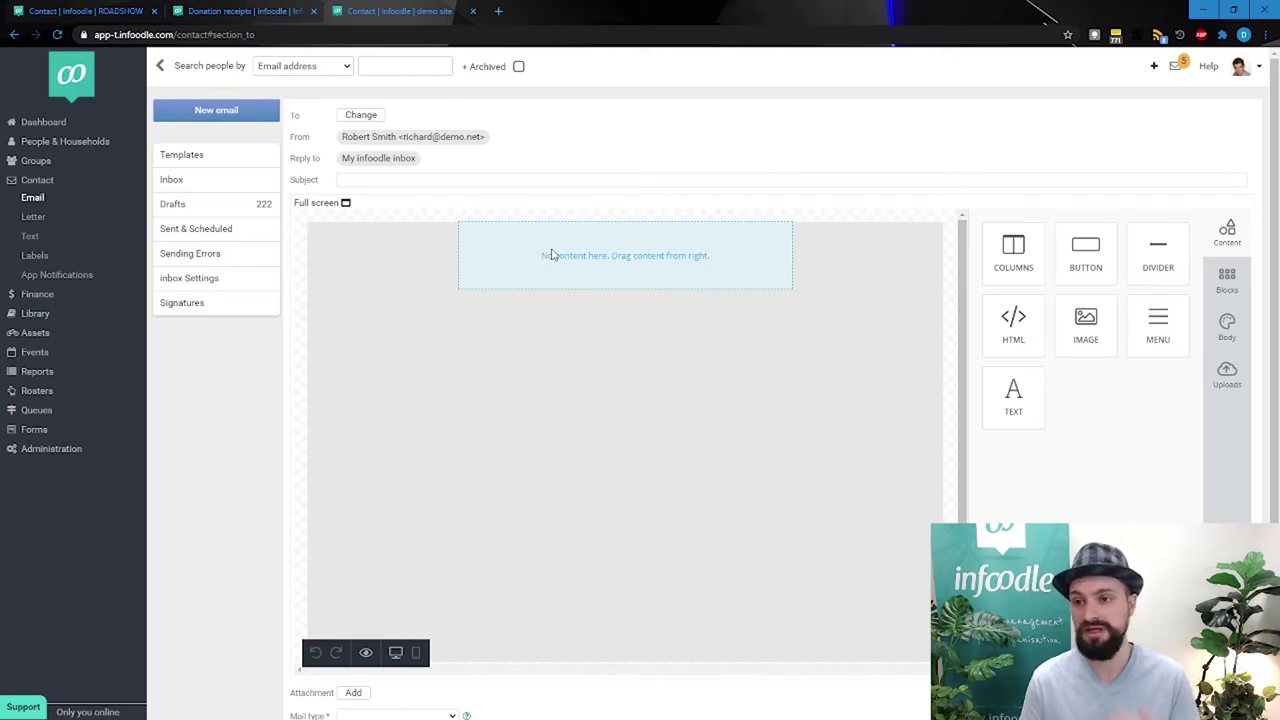
# Step: Check the empty design in mobile view, return to desktop view and review the email settings below the canvas
pyautogui.scroll(-1, 586, 426)
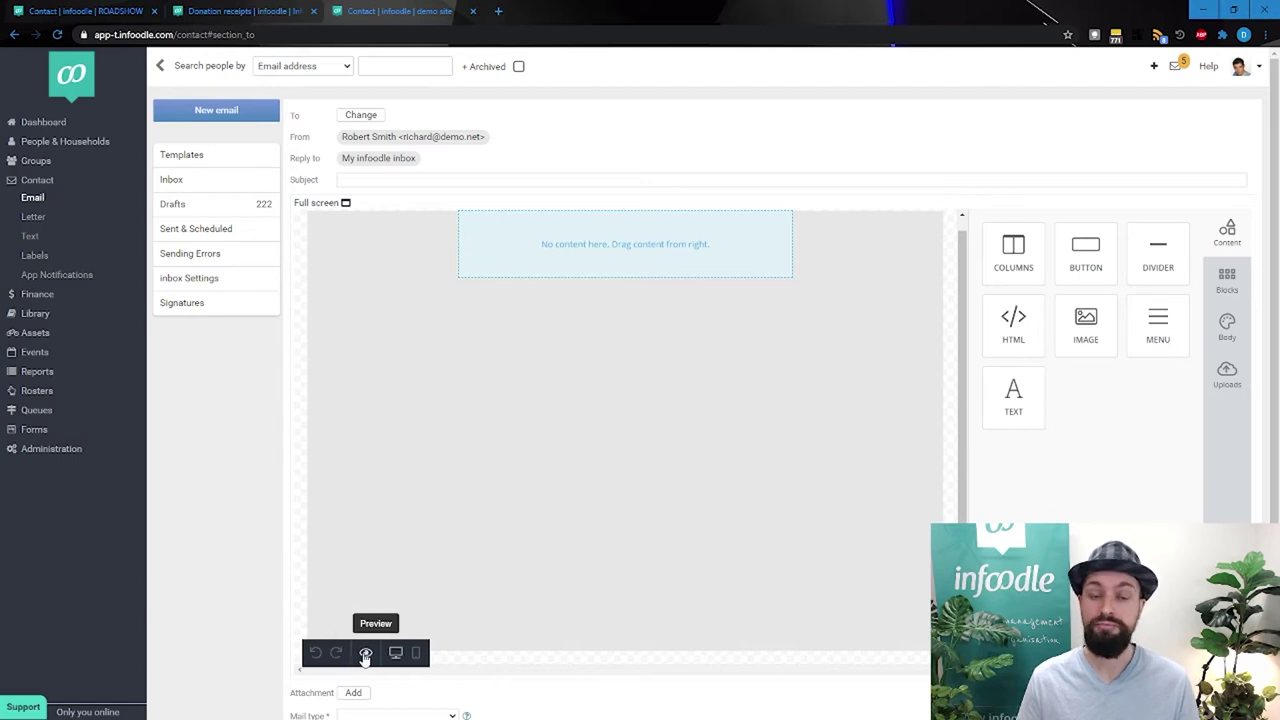
pyautogui.click(415, 653)
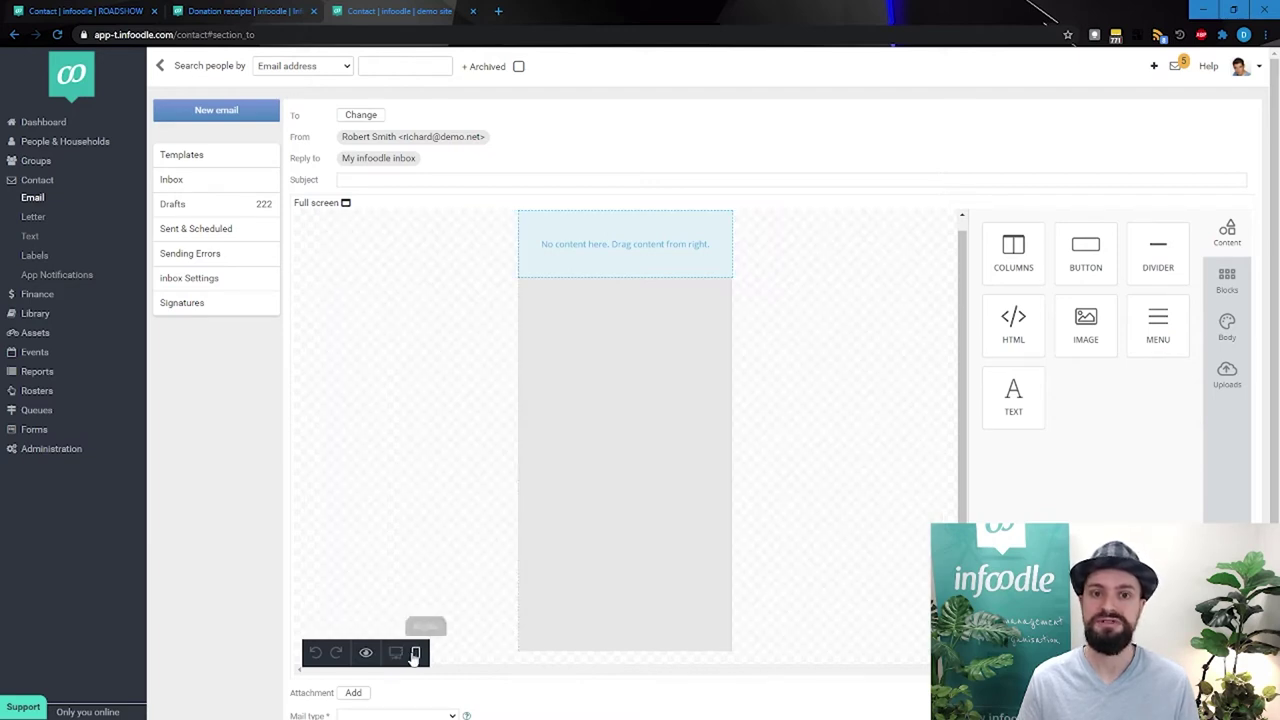
pyautogui.click(395, 652)
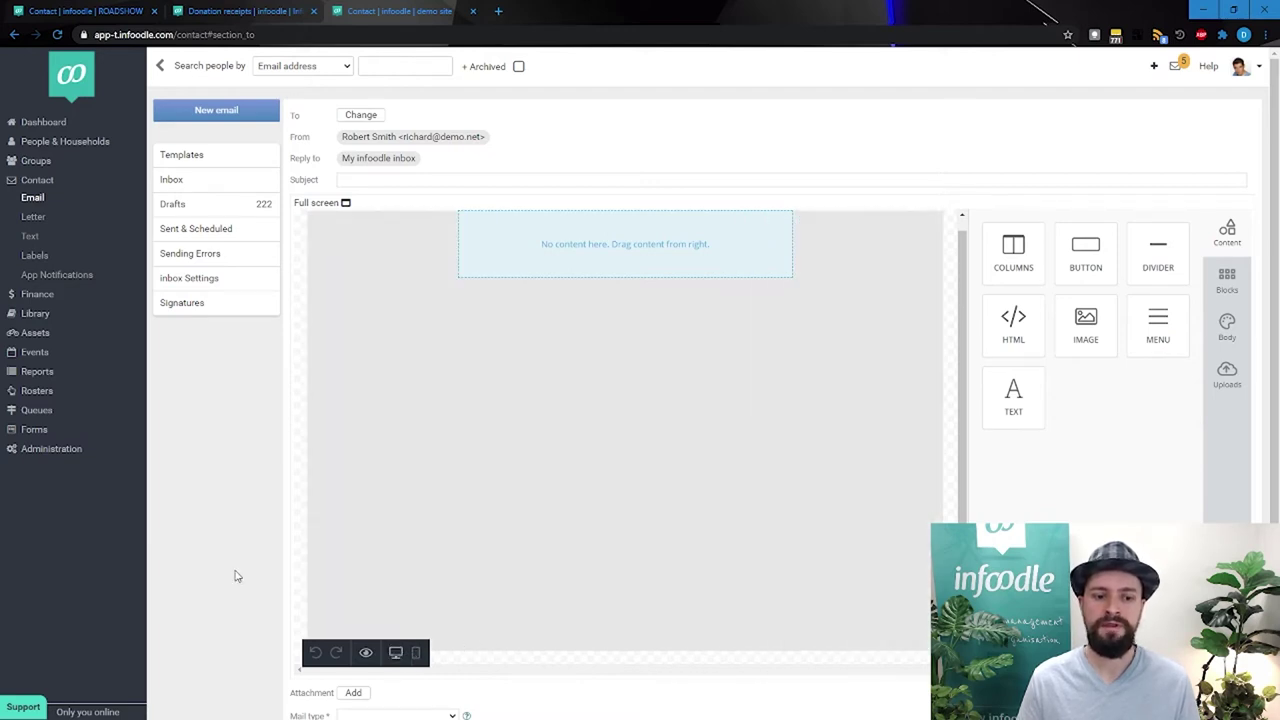
pyautogui.scroll(-3, 237, 575)
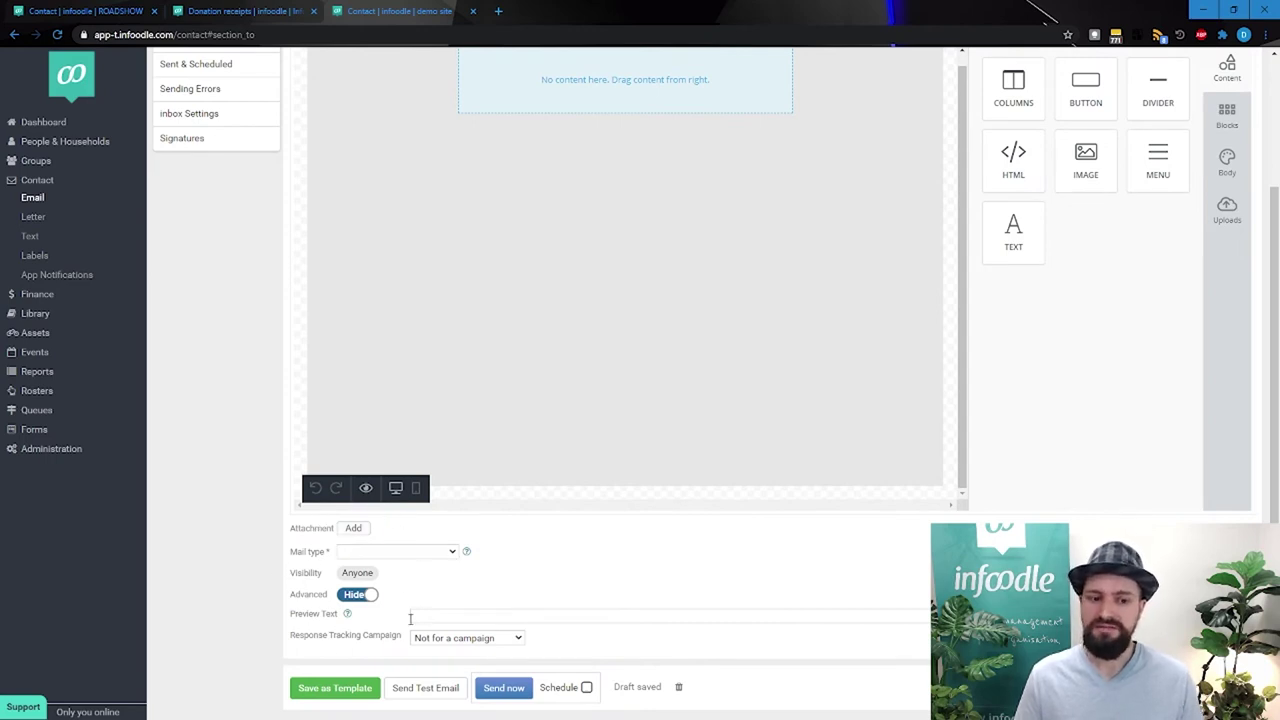
pyautogui.scroll(3, 420, 549)
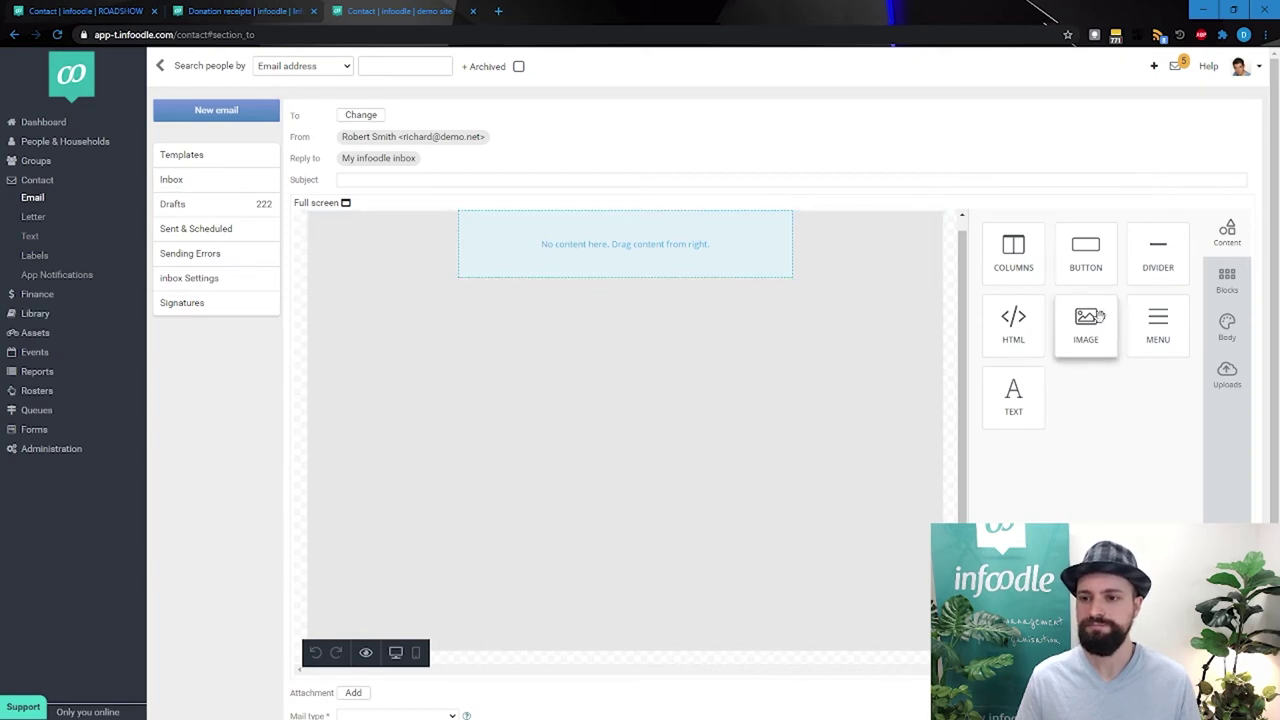
# Step: Add an image block to the empty content area of the email design
pyautogui.moveTo(1086, 322); pyautogui.dragTo(645, 247)
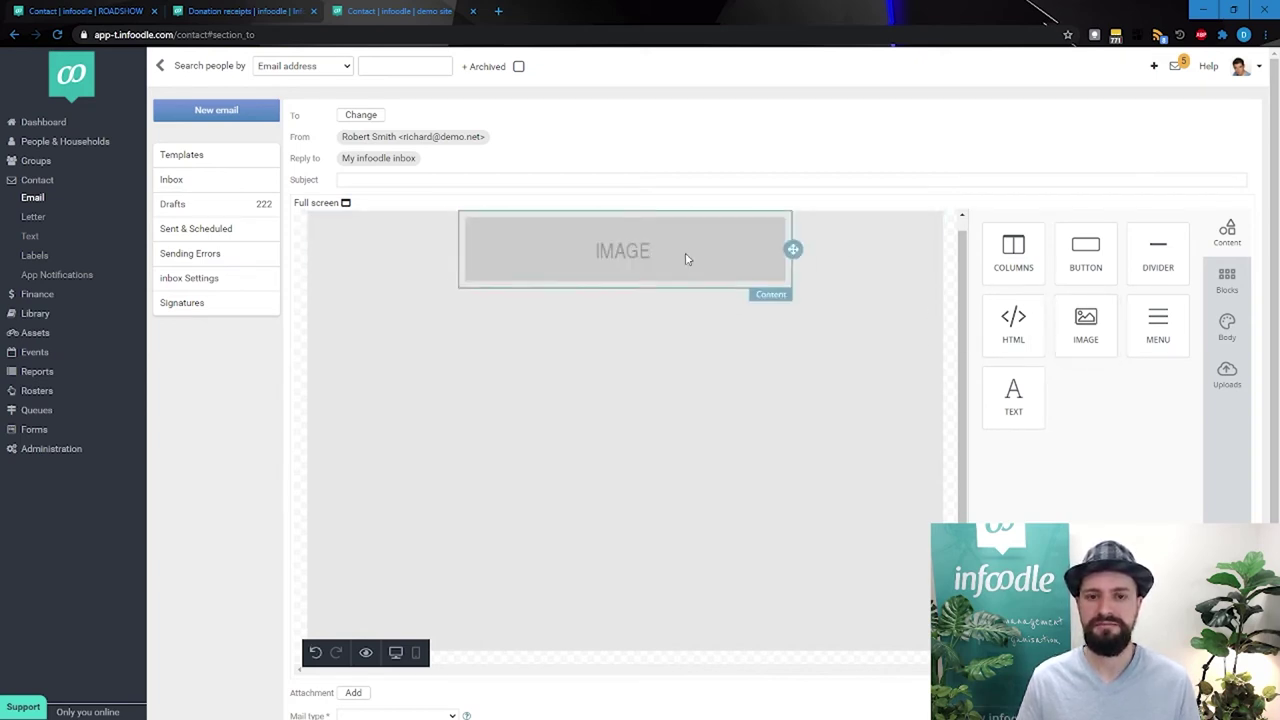
# Step: Select the image block and review its upload, alignment, alternate text and link action settings
pyautogui.click(686, 259)
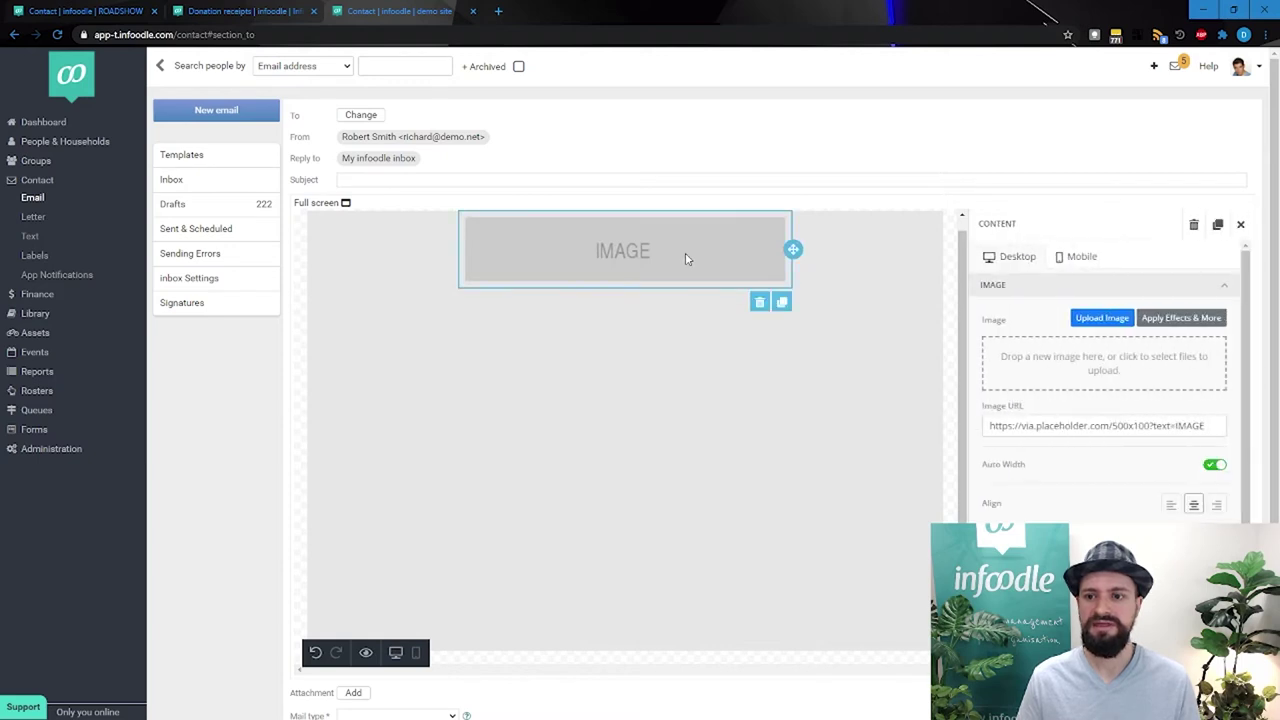
pyautogui.click(1102, 319)
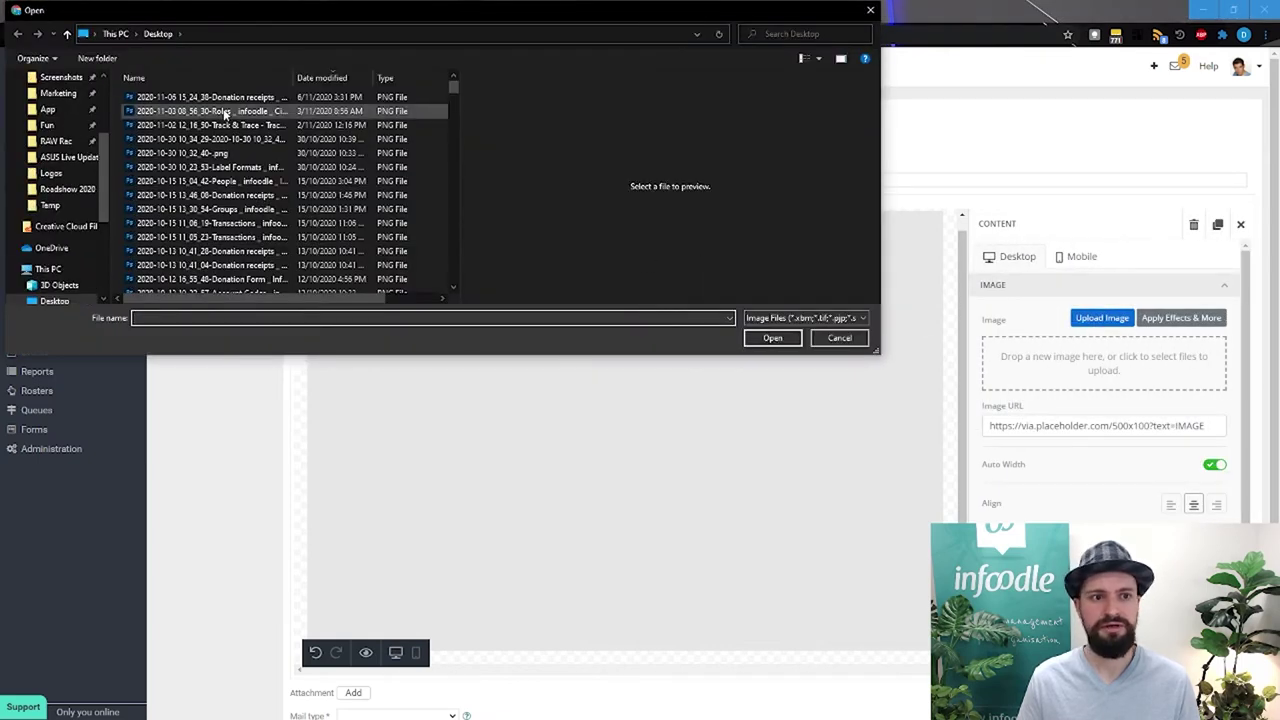
pyautogui.click(840, 338)
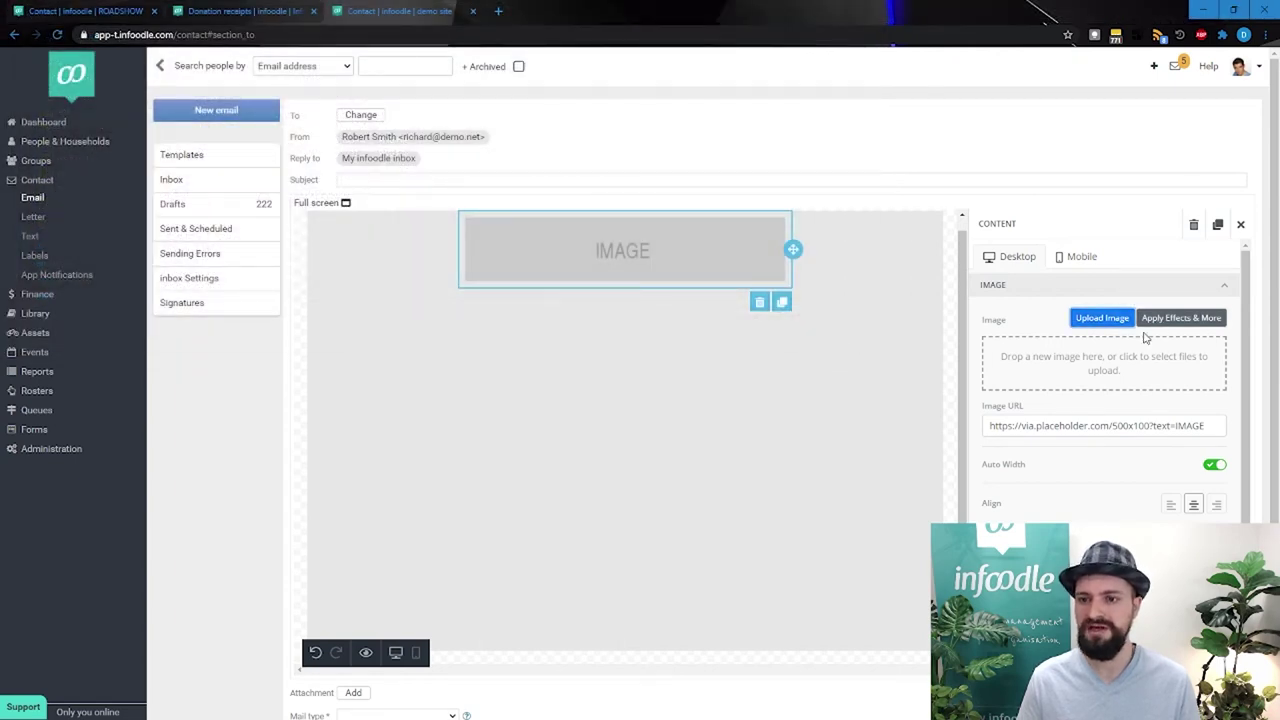
pyautogui.click(1103, 363)
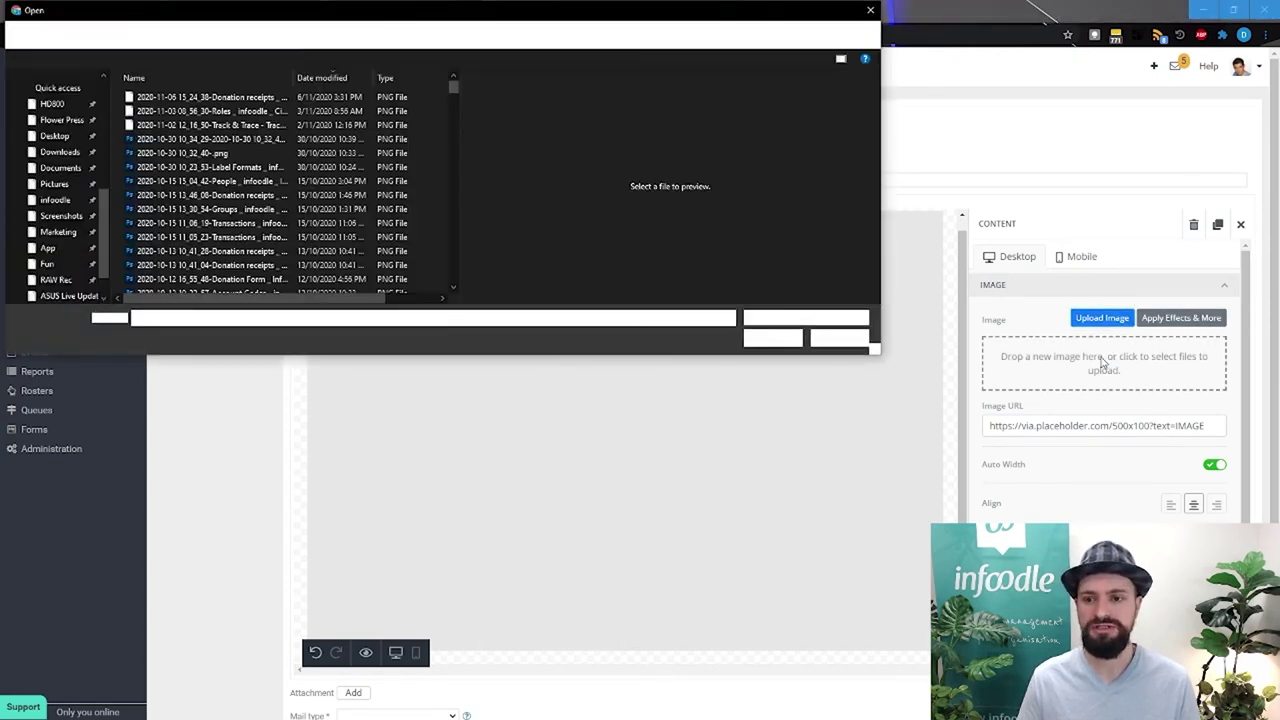
pyautogui.click(840, 340)
pyautogui.scroll(-2, 1132, 433)
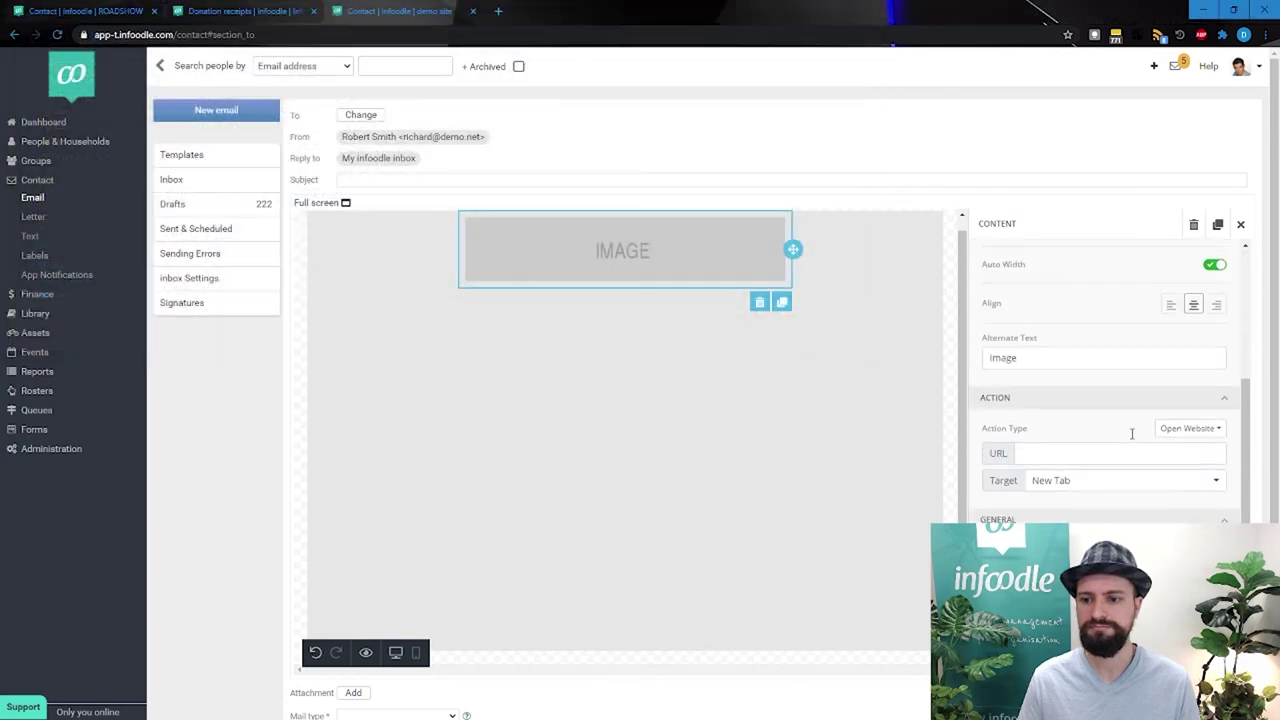
pyautogui.scroll(-1, 1132, 433)
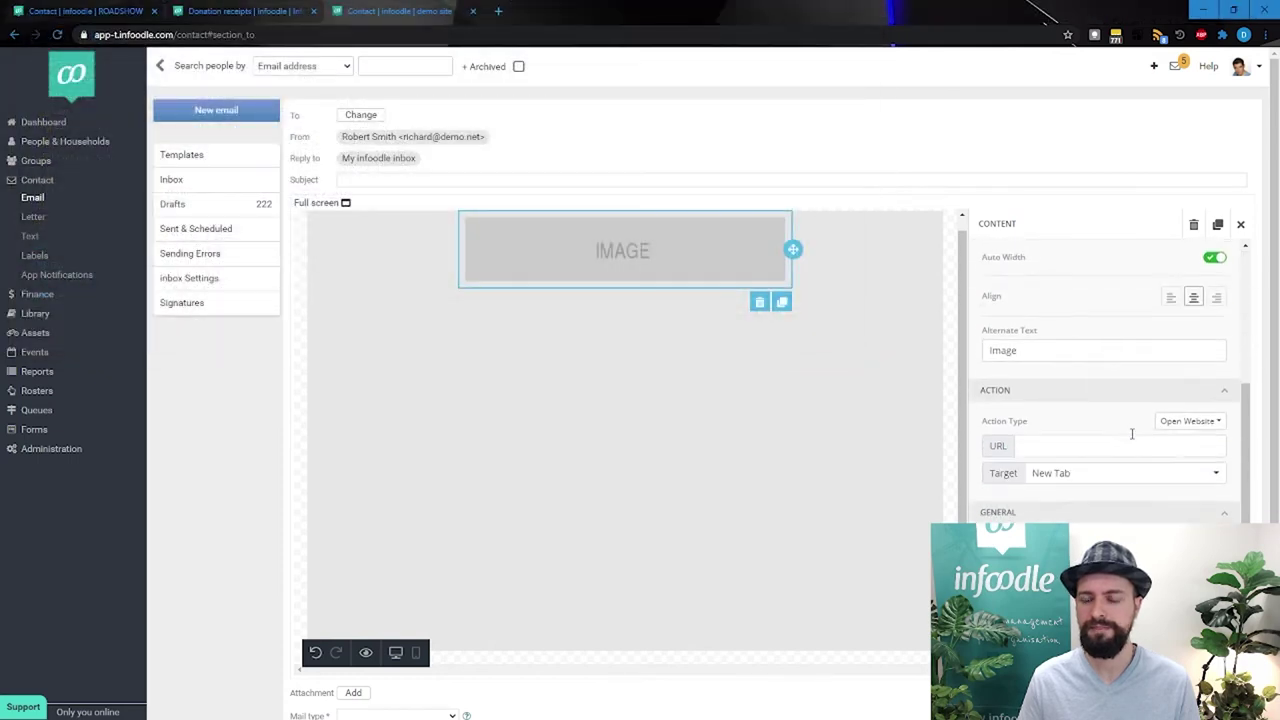
pyautogui.click(1025, 443)
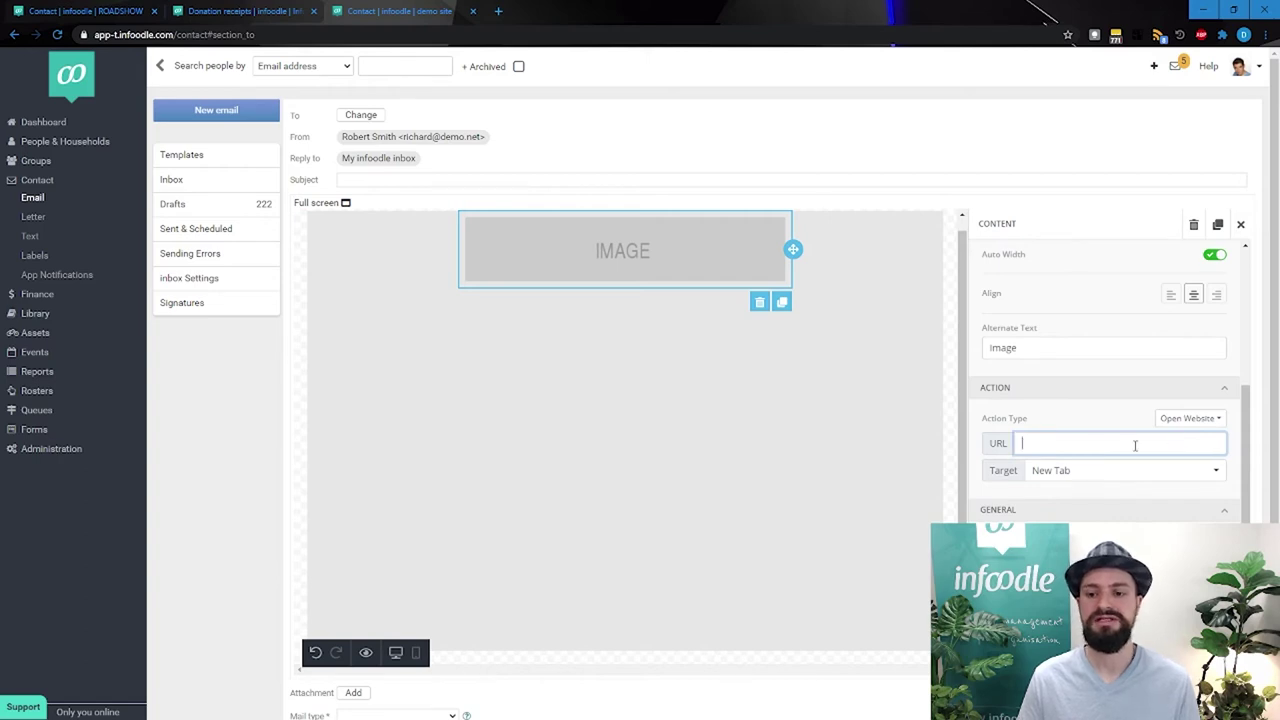
pyautogui.scroll(4, 1135, 445)
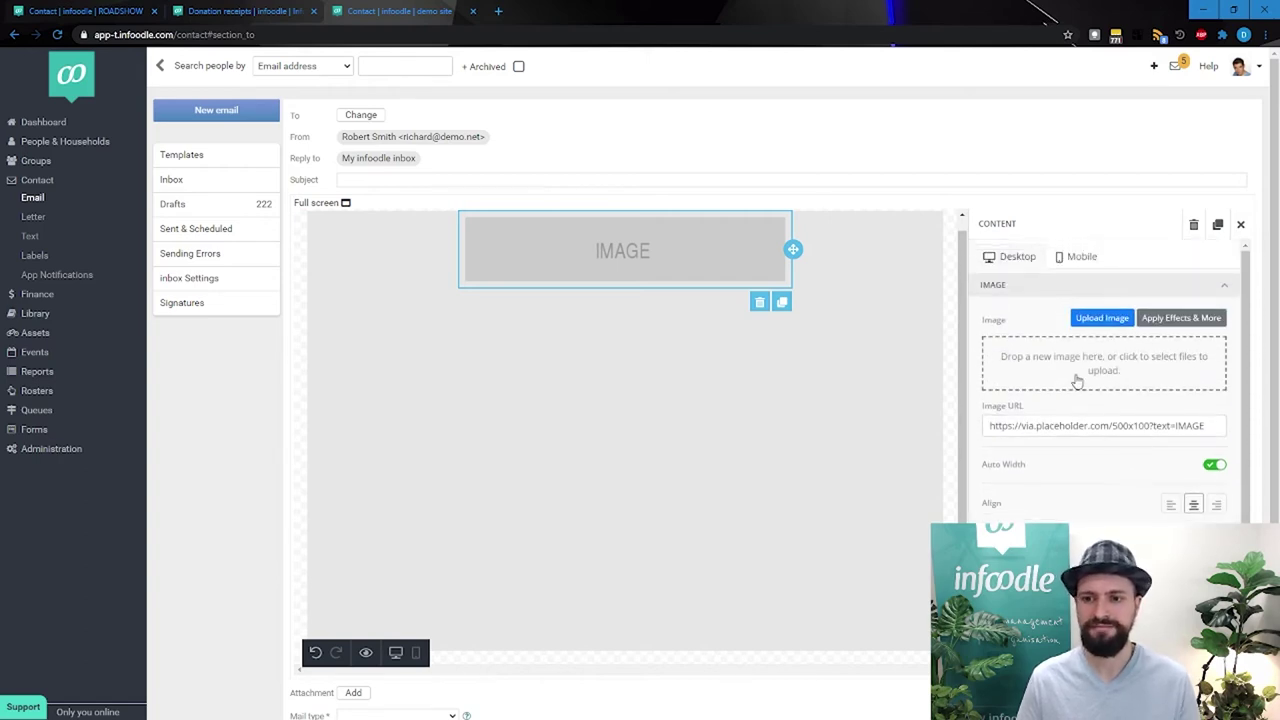
# Step: Upload the Keep Calm coffee cup picture from the Marketing folder into the image block
pyautogui.click(1125, 378)
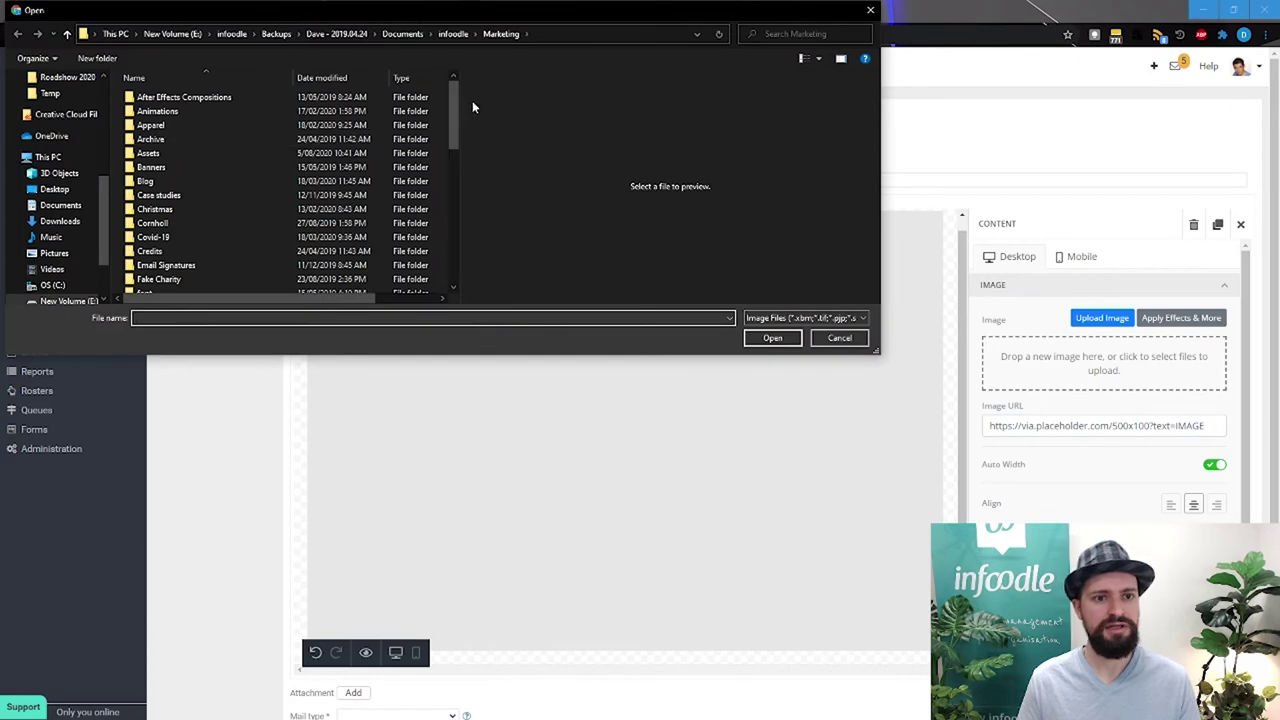
pyautogui.moveTo(459, 93); pyautogui.dragTo(455, 224)
pyautogui.scroll(-5, 449, 123)
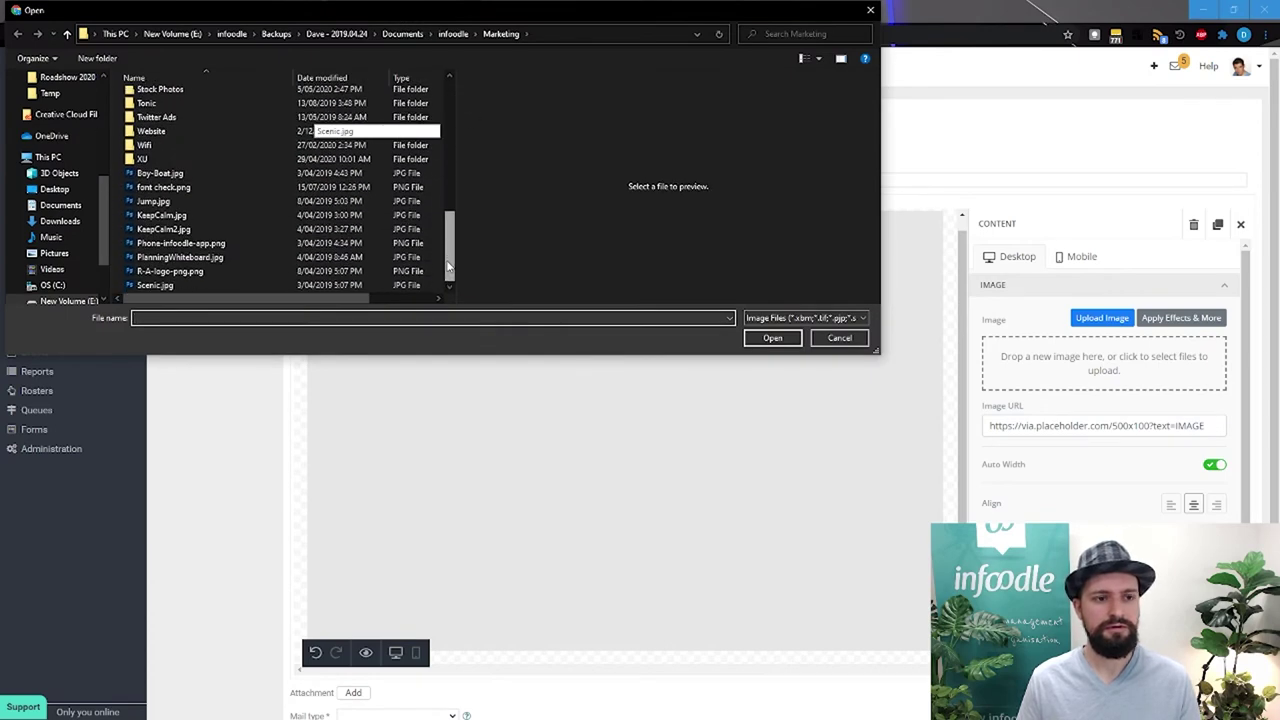
pyautogui.doubleClick(250, 223)
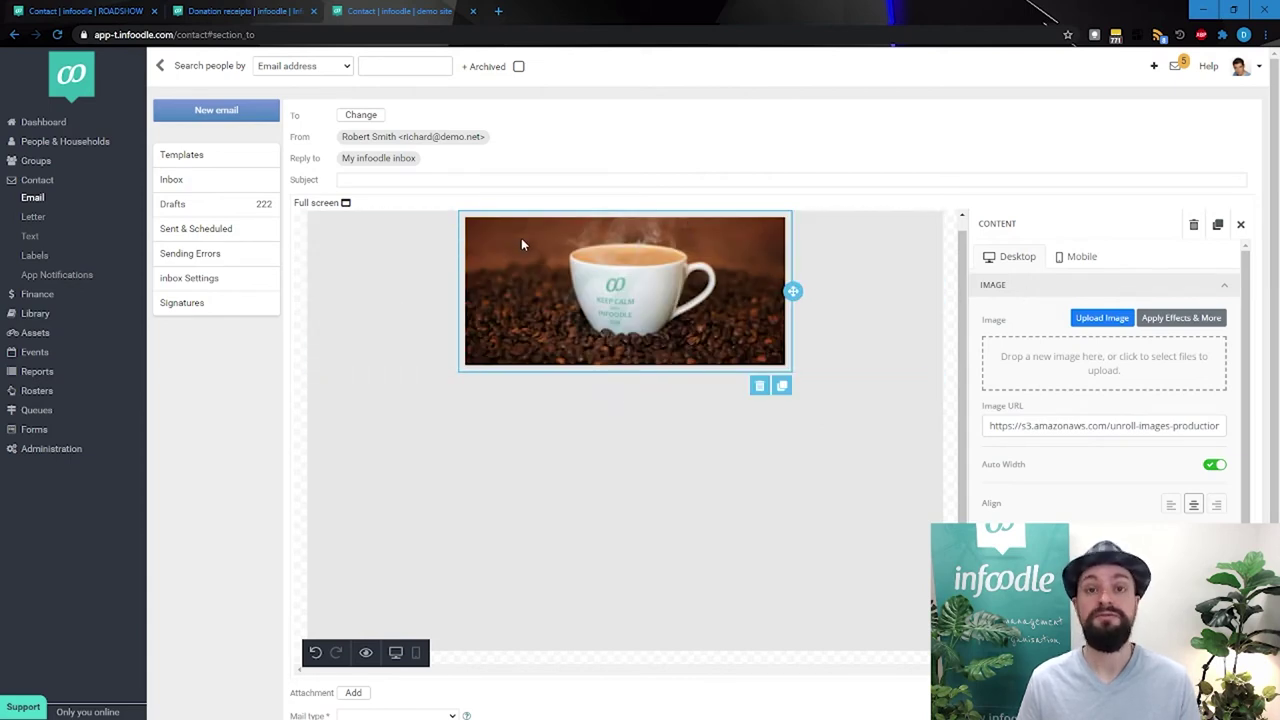
# Step: Set the background colour of the image row's Column 1 to the red B63737
pyautogui.click(868, 313)
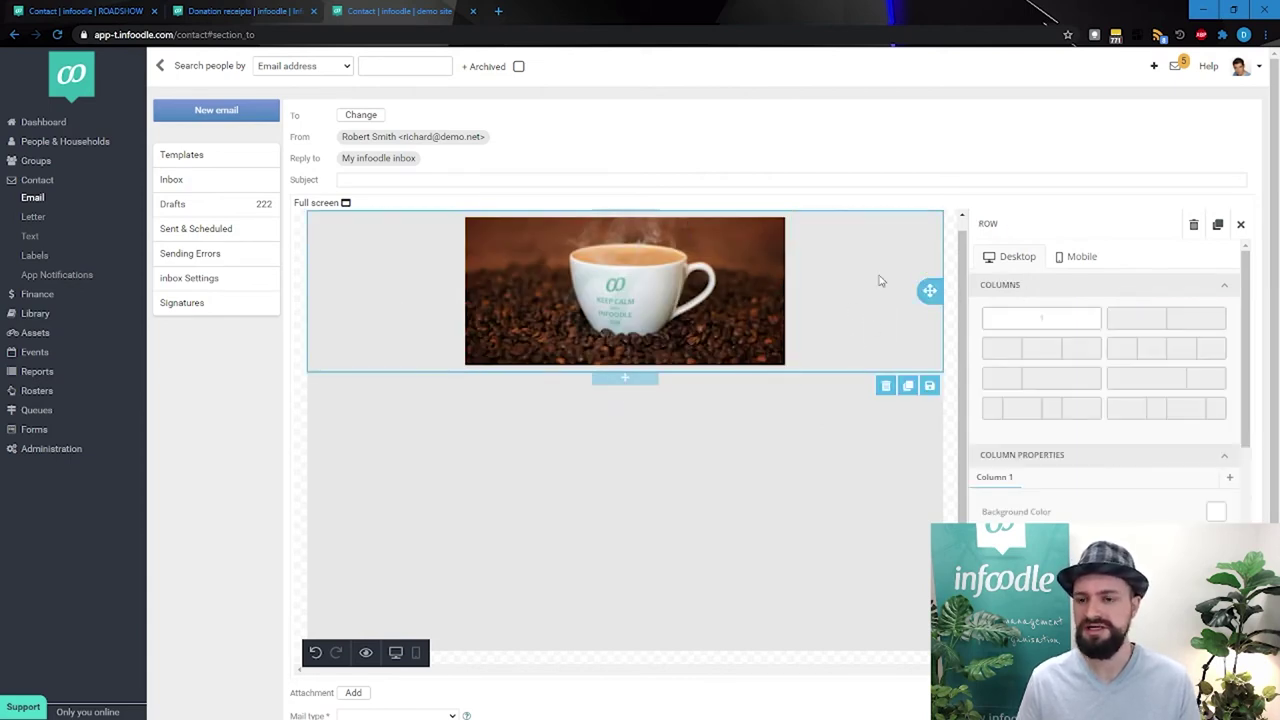
pyautogui.click(1214, 514)
pyautogui.moveTo(1118, 376); pyautogui.dragTo(1156, 350)
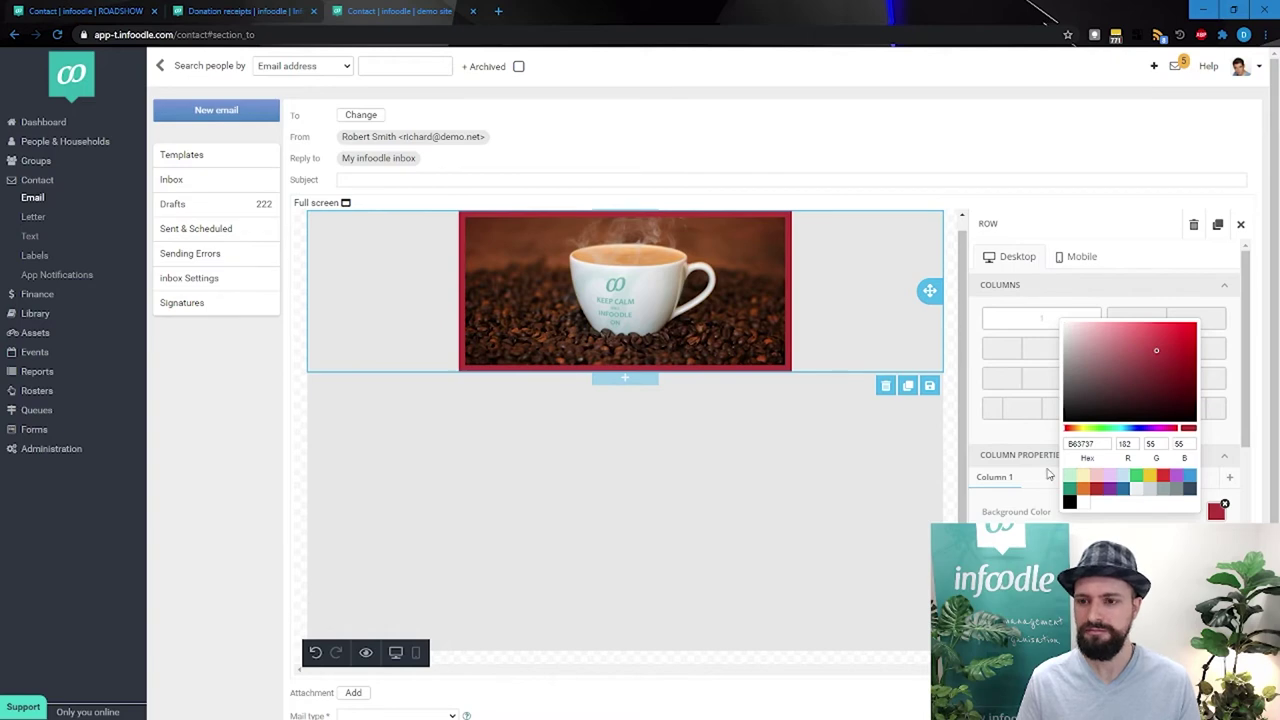
pyautogui.click(990, 440)
# Step: Set the image row's own background colour to the dark red 722B2B and deselect the row
pyautogui.scroll(-5, 1193, 453)
pyautogui.scroll(-3, 866, 406)
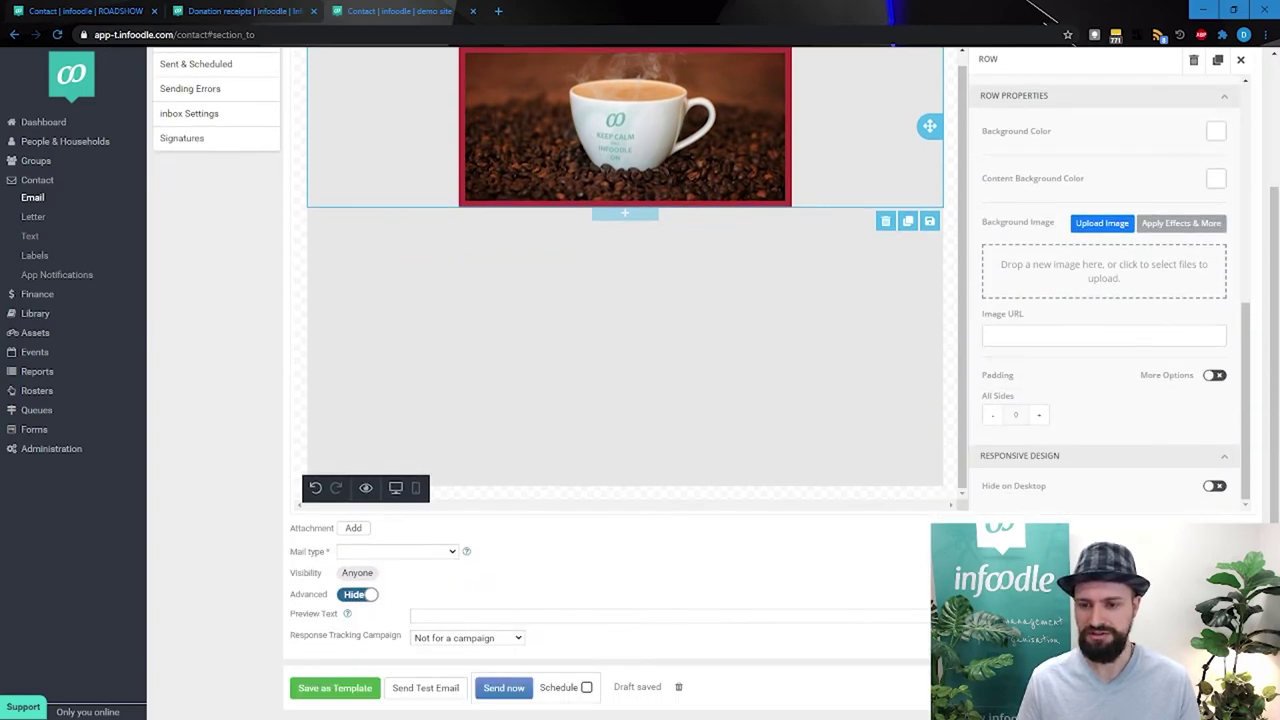
pyautogui.scroll(2, 1088, 406)
pyautogui.scroll(1, 823, 414)
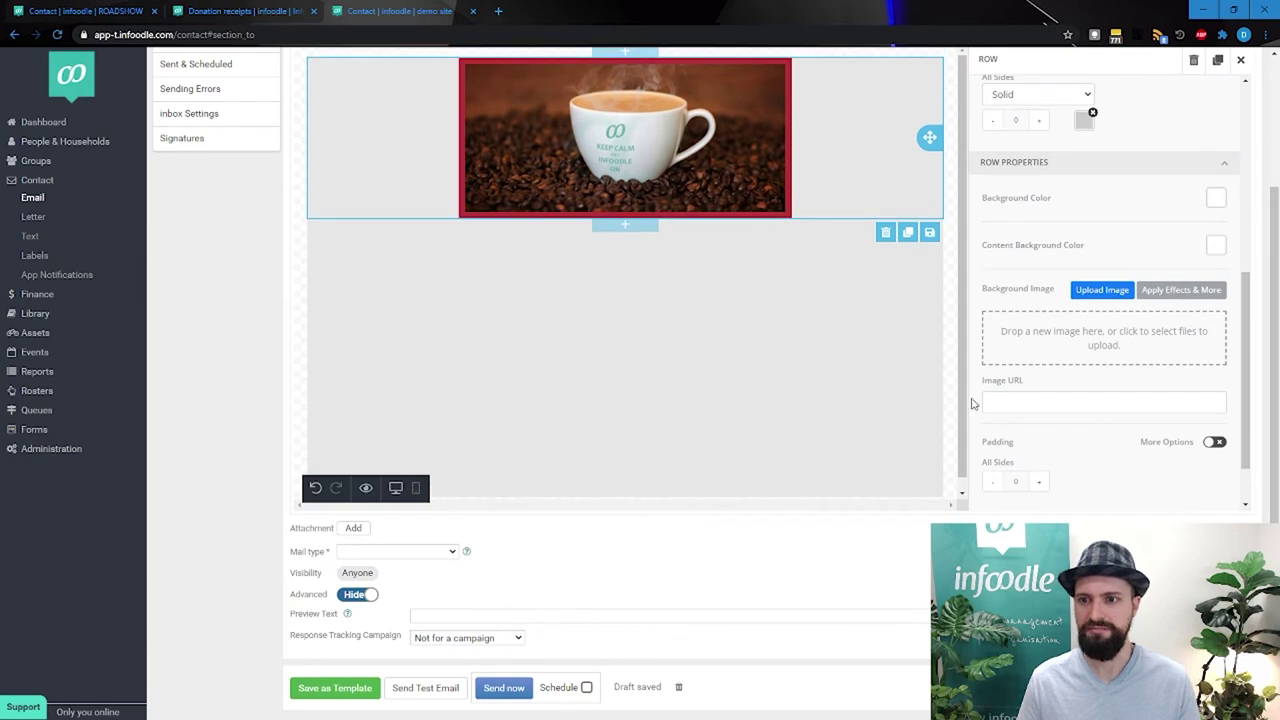
pyautogui.scroll(1, 1055, 418)
pyautogui.scroll(1, 1055, 418)
pyautogui.scroll(3, 836, 291)
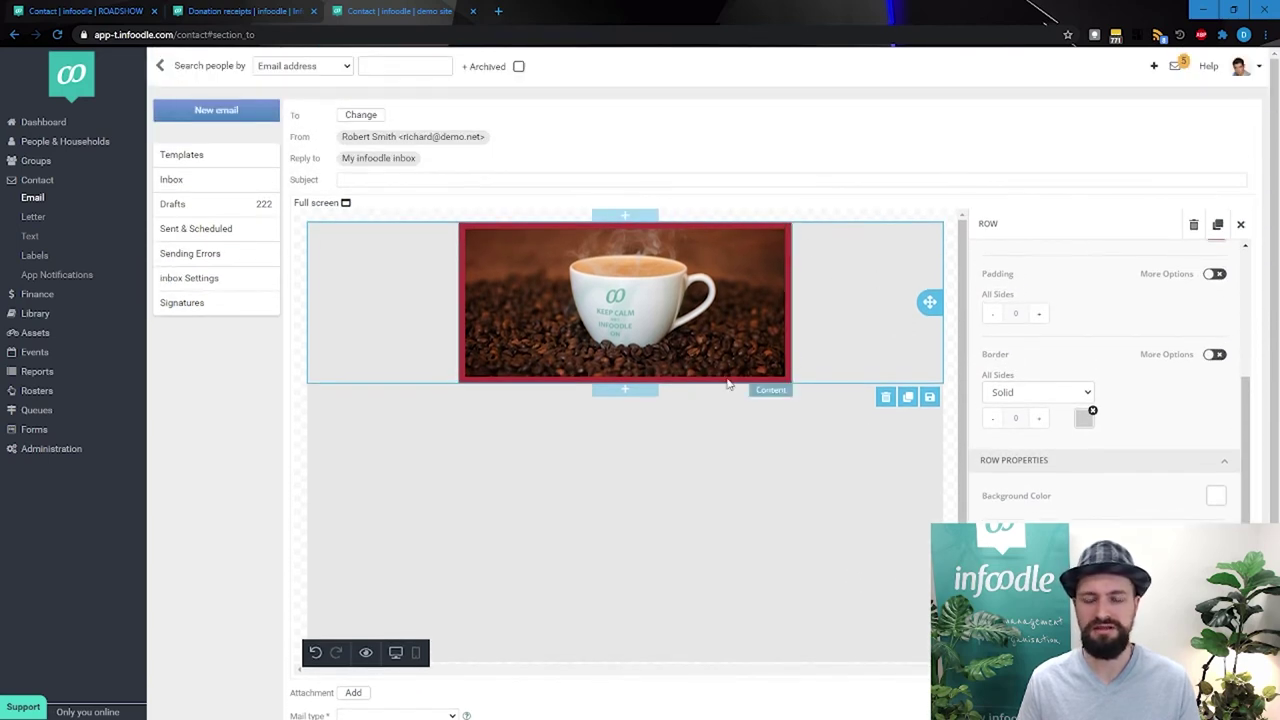
pyautogui.click(1216, 497)
pyautogui.click(1148, 338)
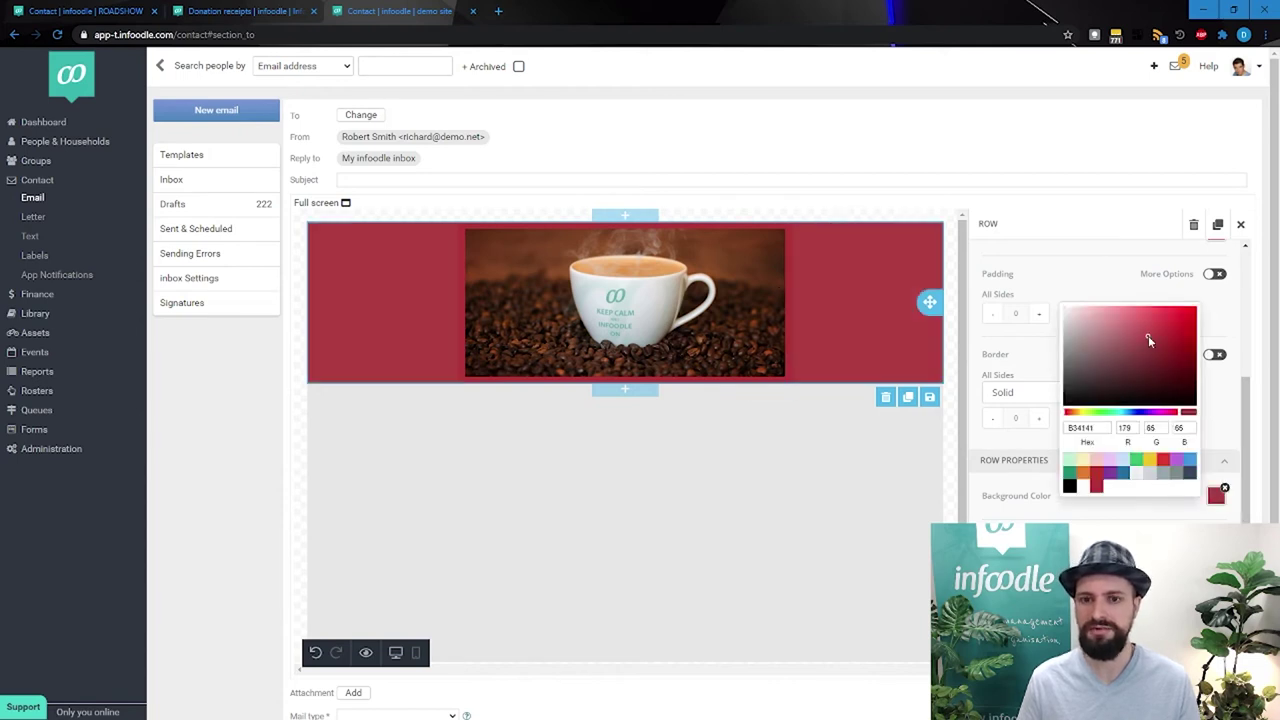
pyautogui.click(1146, 361)
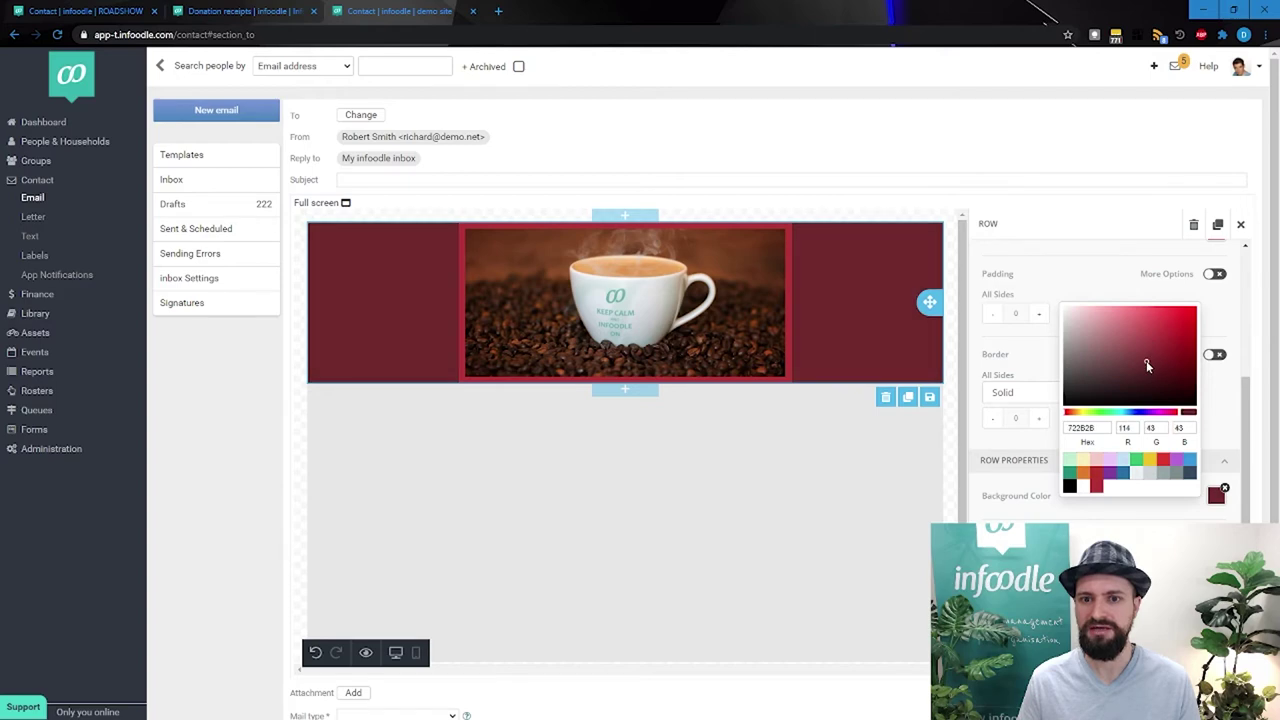
pyautogui.click(871, 467)
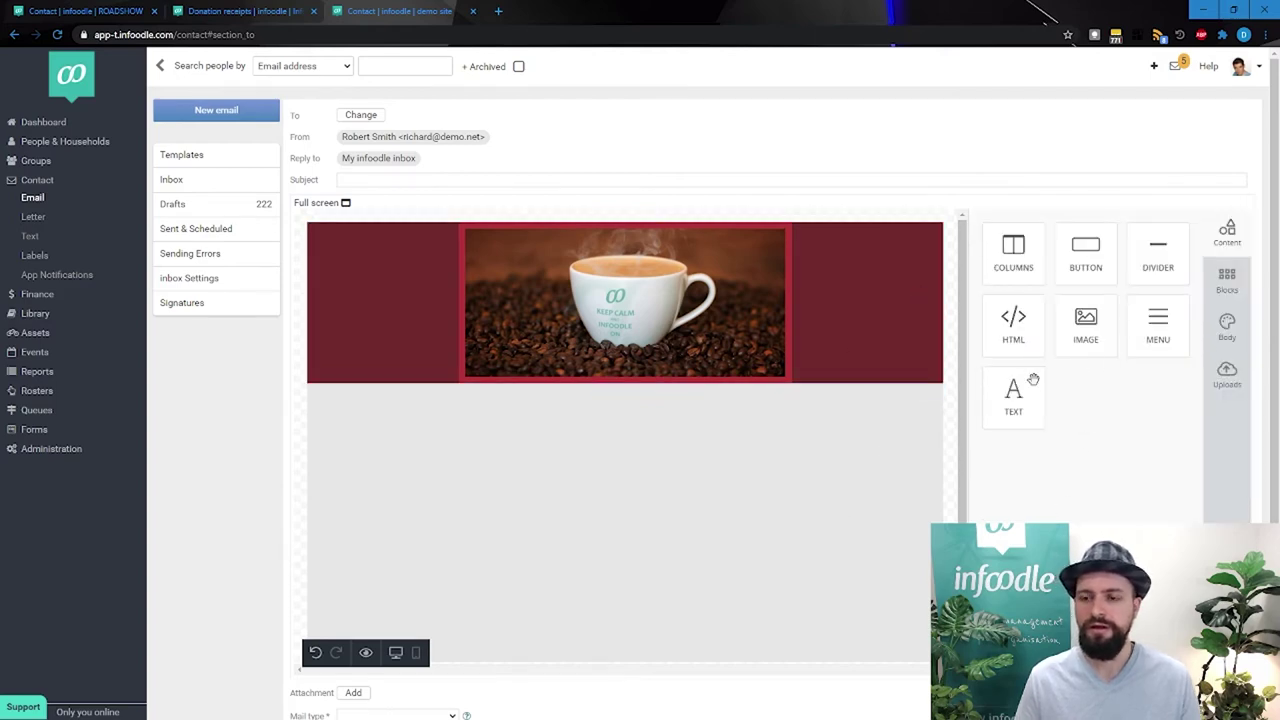
# Step: Add a row of two equal columns below the image, with a text block in the first column and a button in the second
pyautogui.moveTo(1015, 247); pyautogui.dragTo(640, 405)
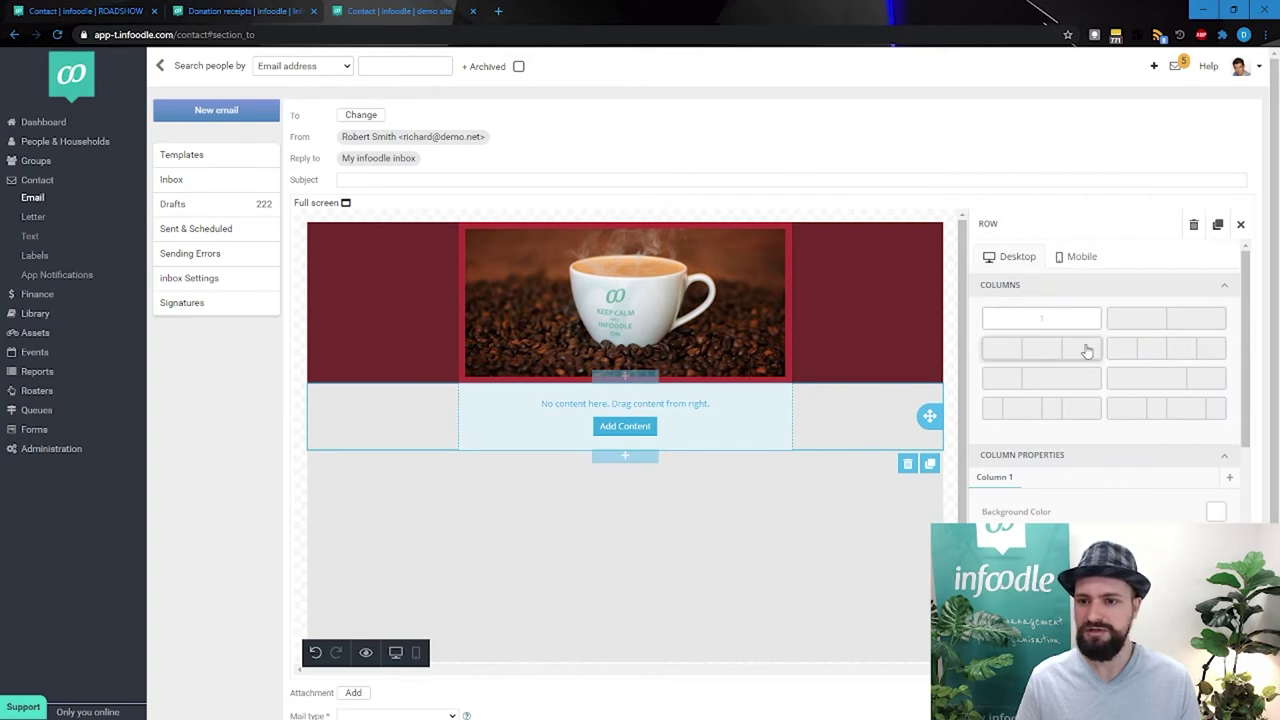
pyautogui.click(1167, 321)
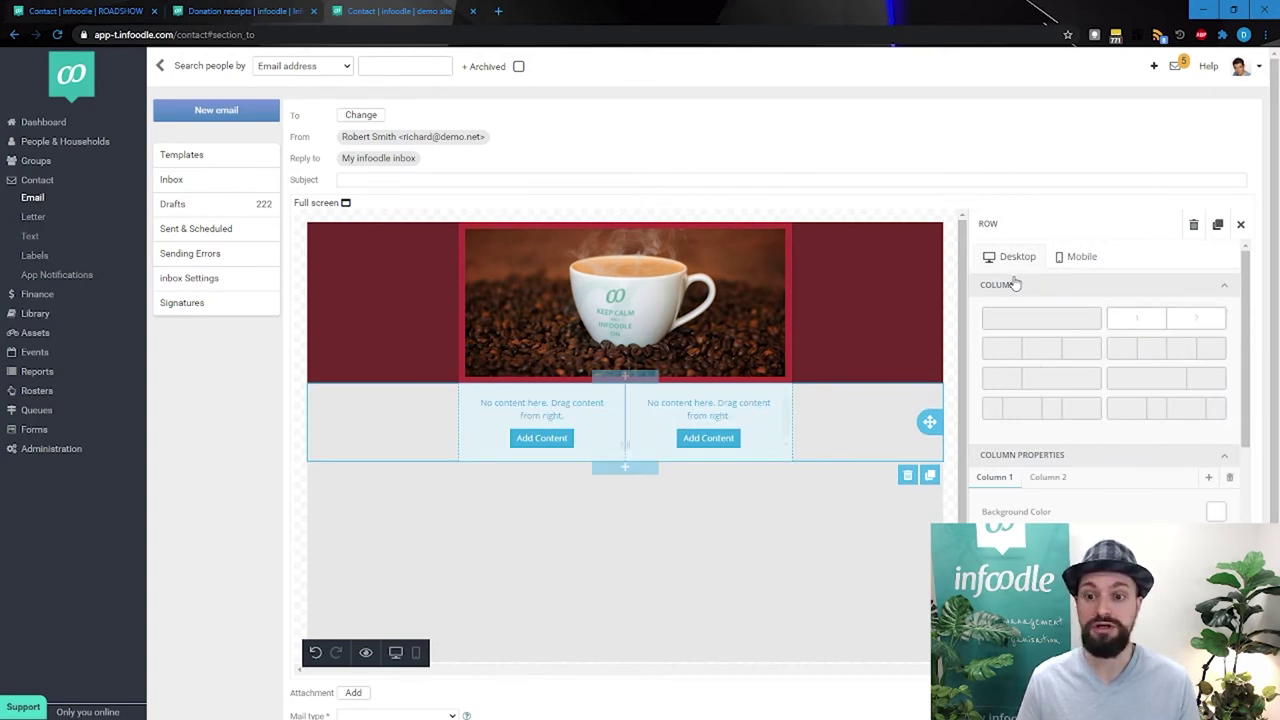
pyautogui.click(1240, 224)
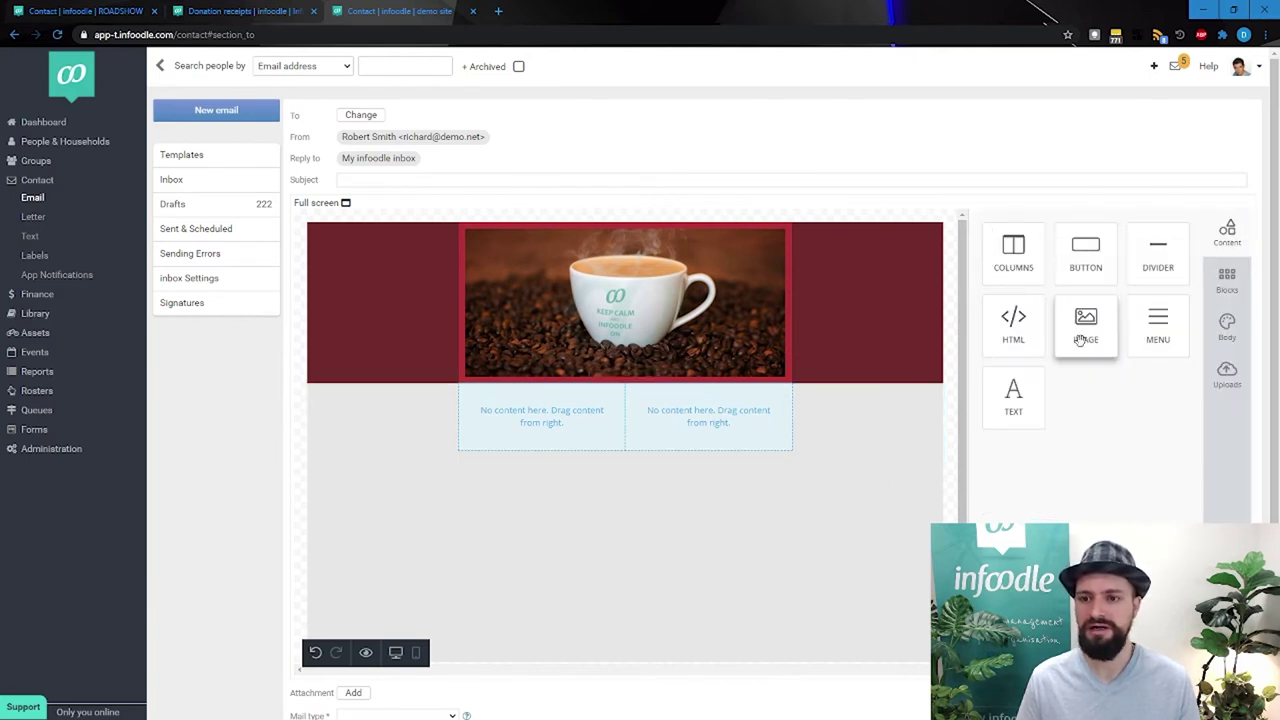
pyautogui.moveTo(1012, 398)
pyautogui.mouseDown()
pyautogui.moveTo(590, 425)
pyautogui.moveTo(580, 415)
pyautogui.mouseUp()
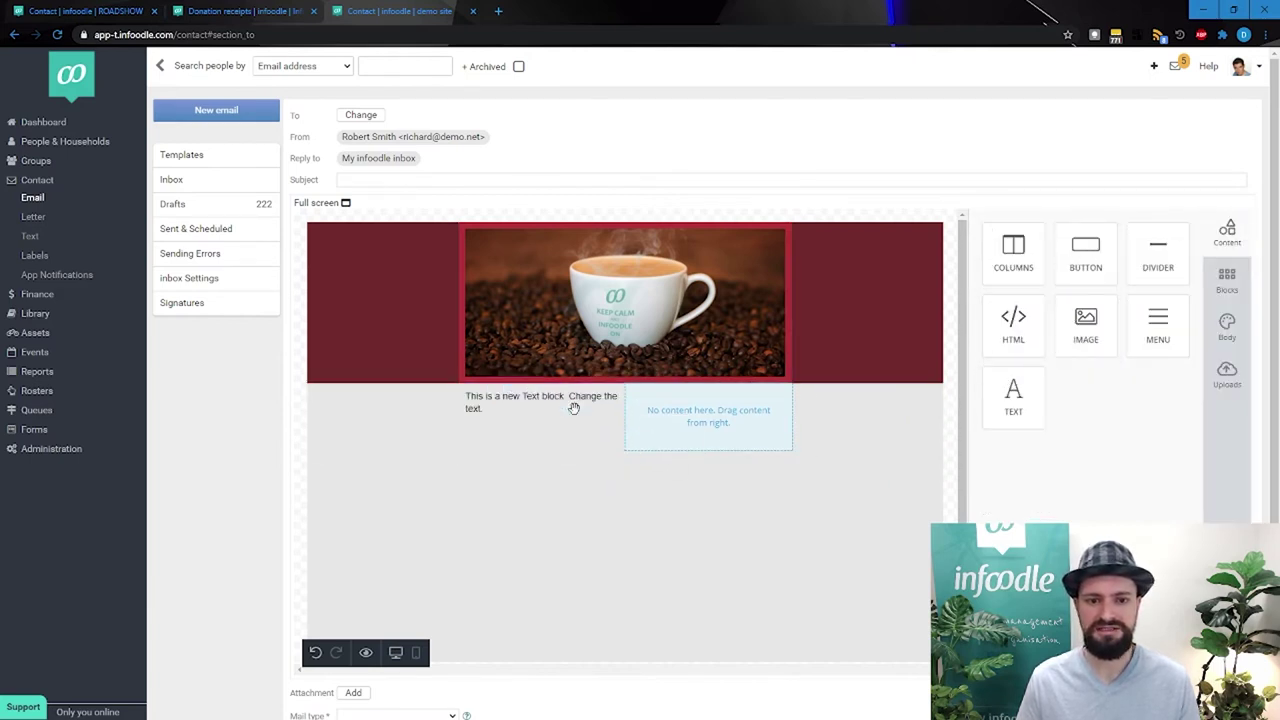
pyautogui.moveTo(1085, 255); pyautogui.dragTo(722, 425)
# Step: Replace the placeholder text in the new text block with "Sign up for our event"
pyautogui.click(487, 418)
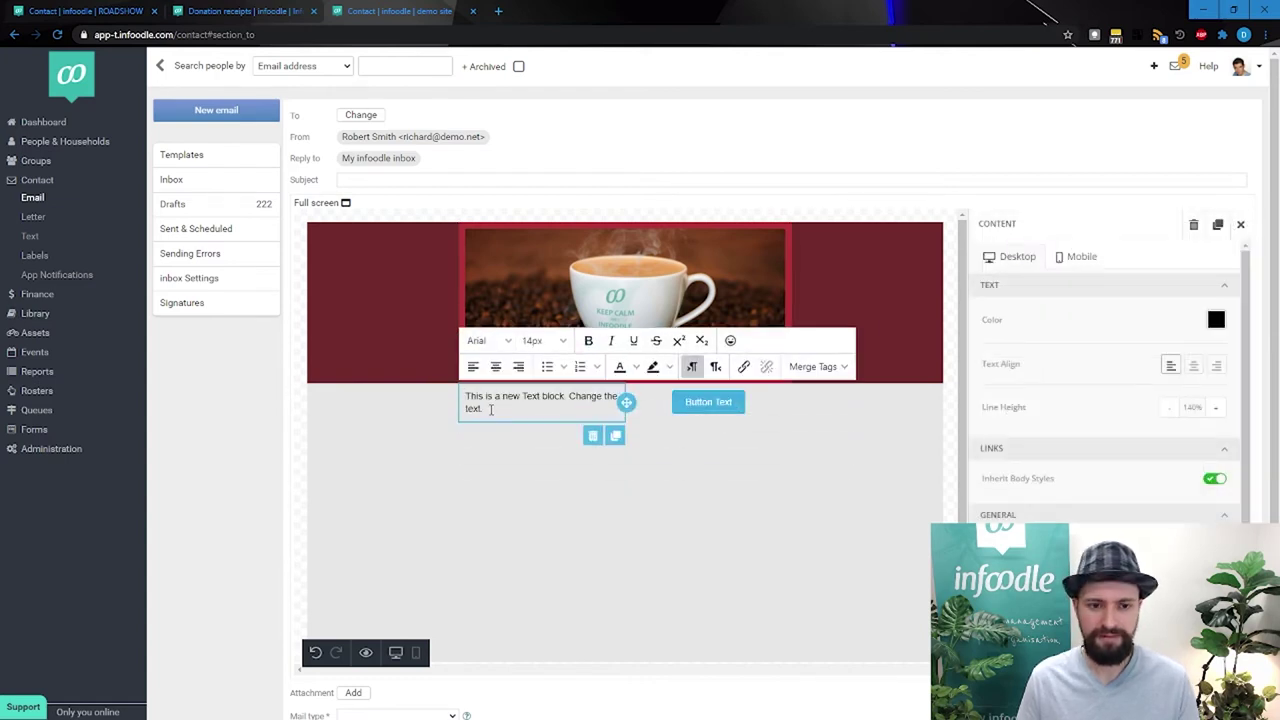
pyautogui.tripleClick(490, 409)
pyautogui.write('Sign up for our event')
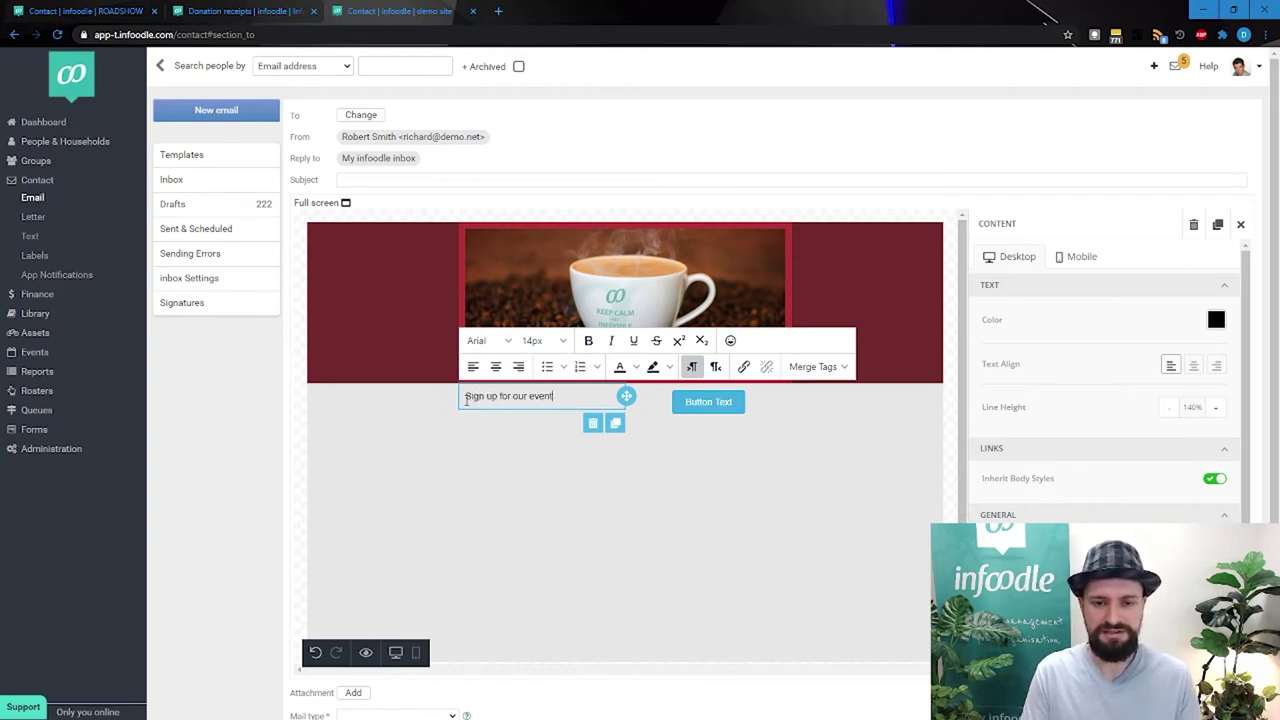
# Step: Change the button's label to "Sign up Now!"
pyautogui.click(710, 402)
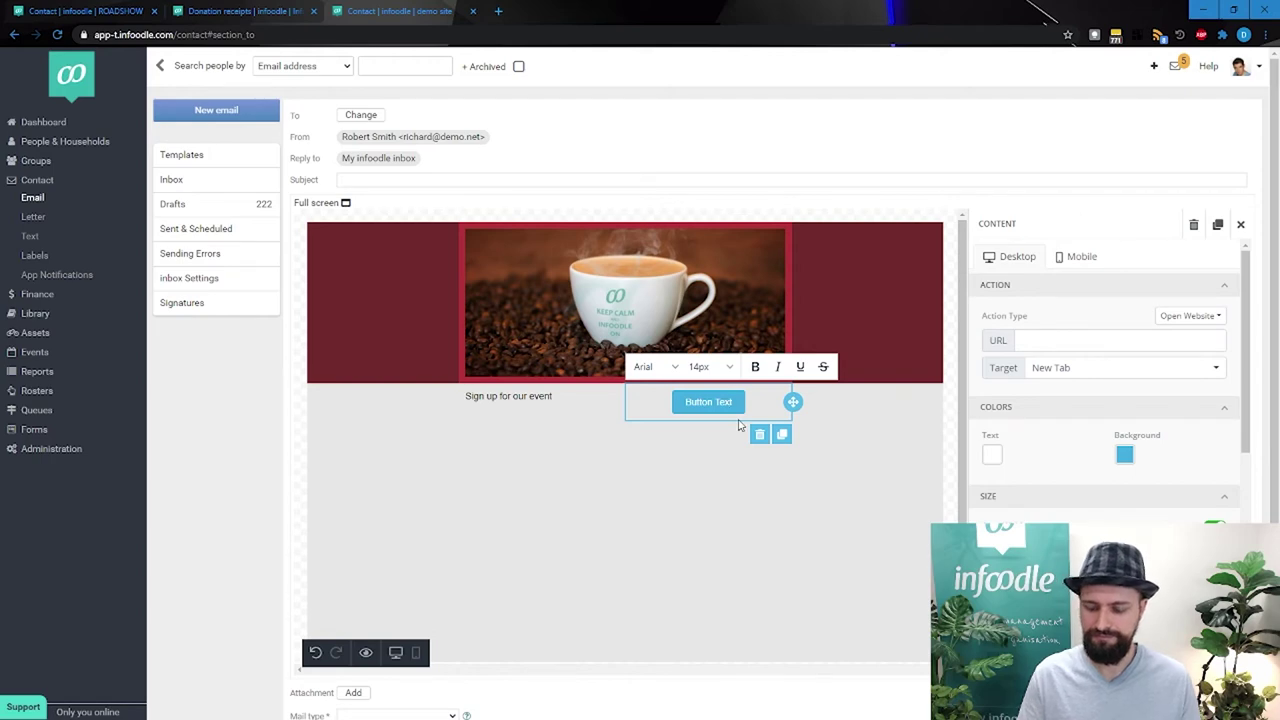
pyautogui.press('BackSpace')
pyautogui.press('BackSpace')
pyautogui.press('BackSpace')
pyautogui.press('BackSpace')
pyautogui.press('BackSpace')
pyautogui.press('BackSpace')
pyautogui.press('BackSpace')
pyautogui.press('BackSpace')
pyautogui.press('BackSpace')
pyautogui.press('BackSpace')
pyautogui.press('BackSpace')
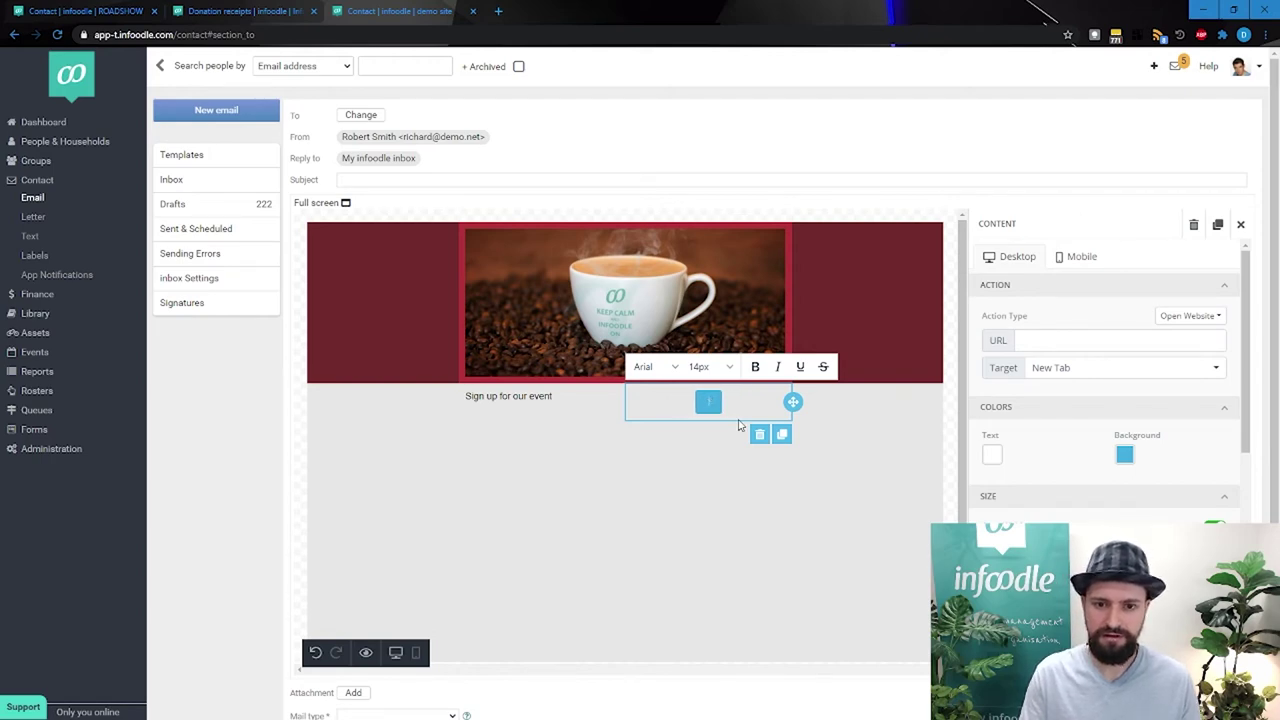
pyautogui.write('Sign up')
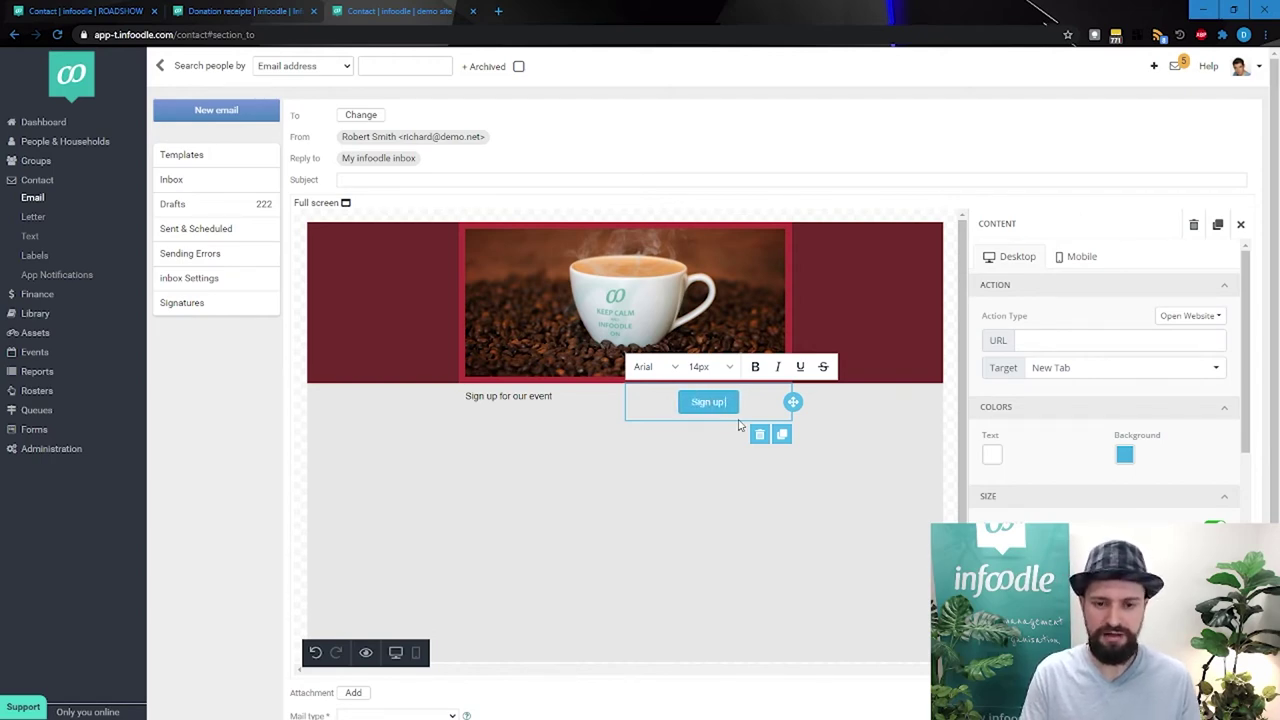
pyautogui.write(' Now!')
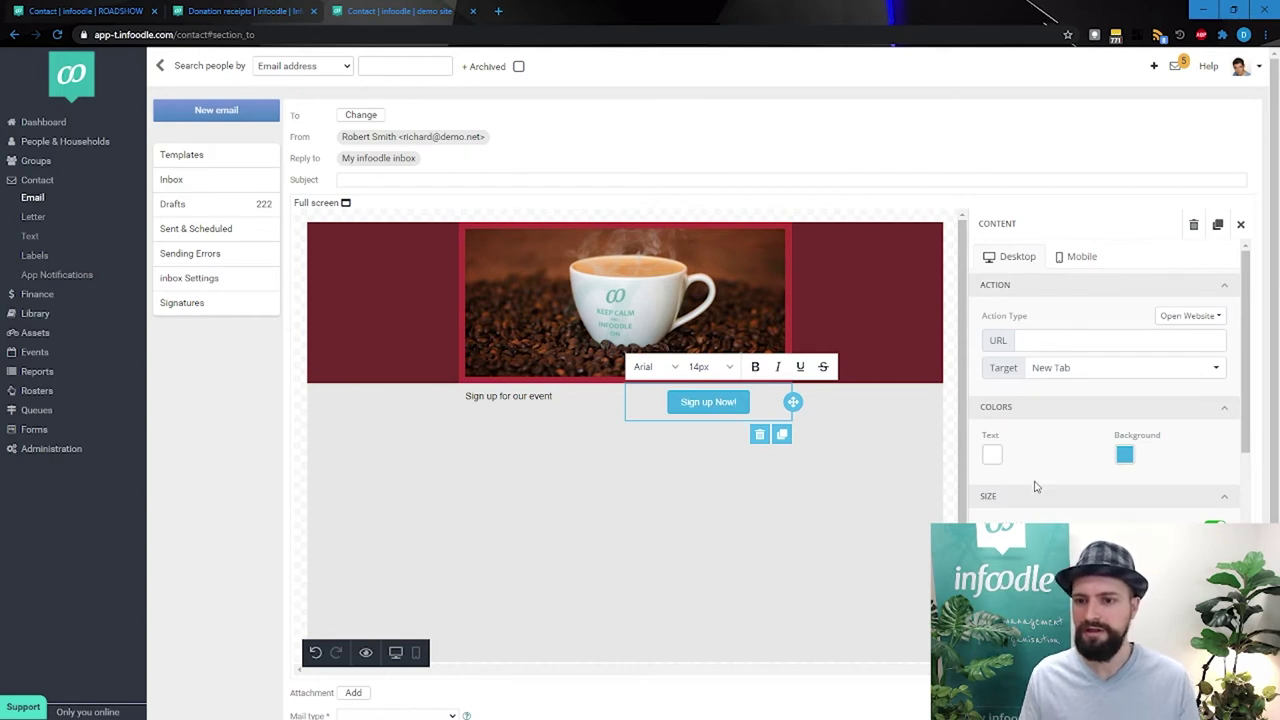
pyautogui.click(1054, 339)
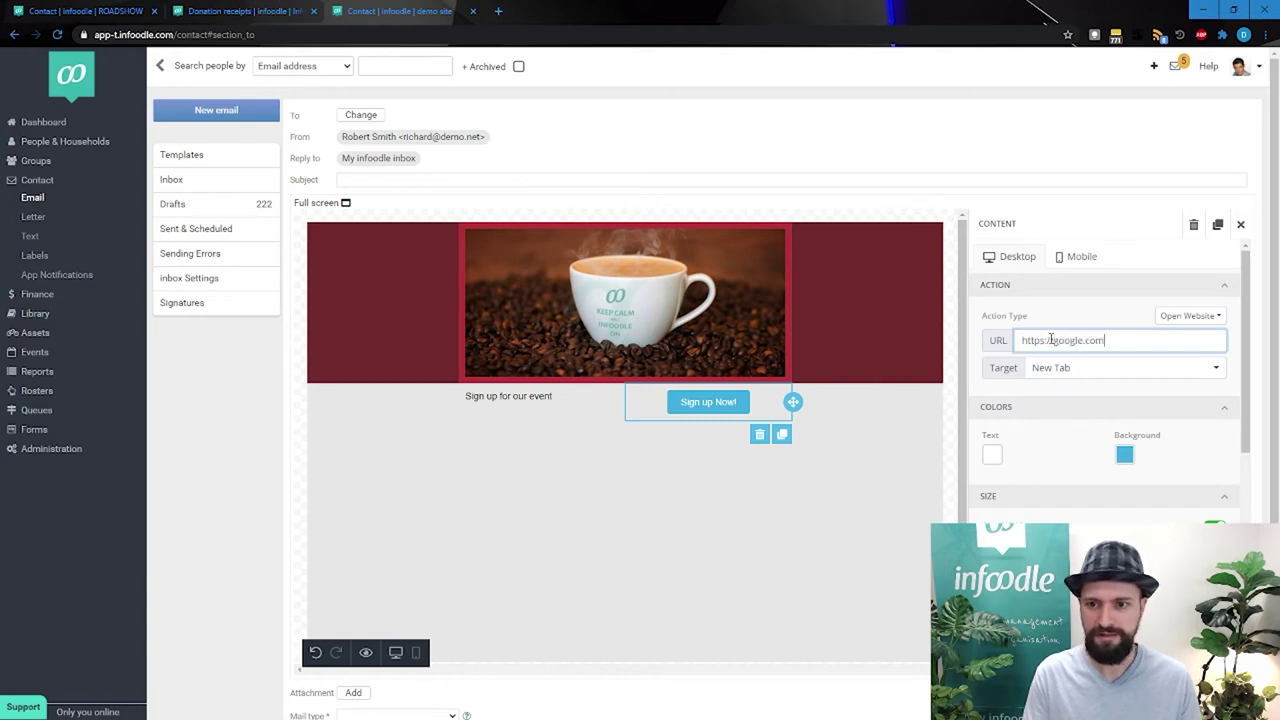
pyautogui.moveTo(1051, 340); pyautogui.dragTo(1155, 343)
pyautogui.write('infood')
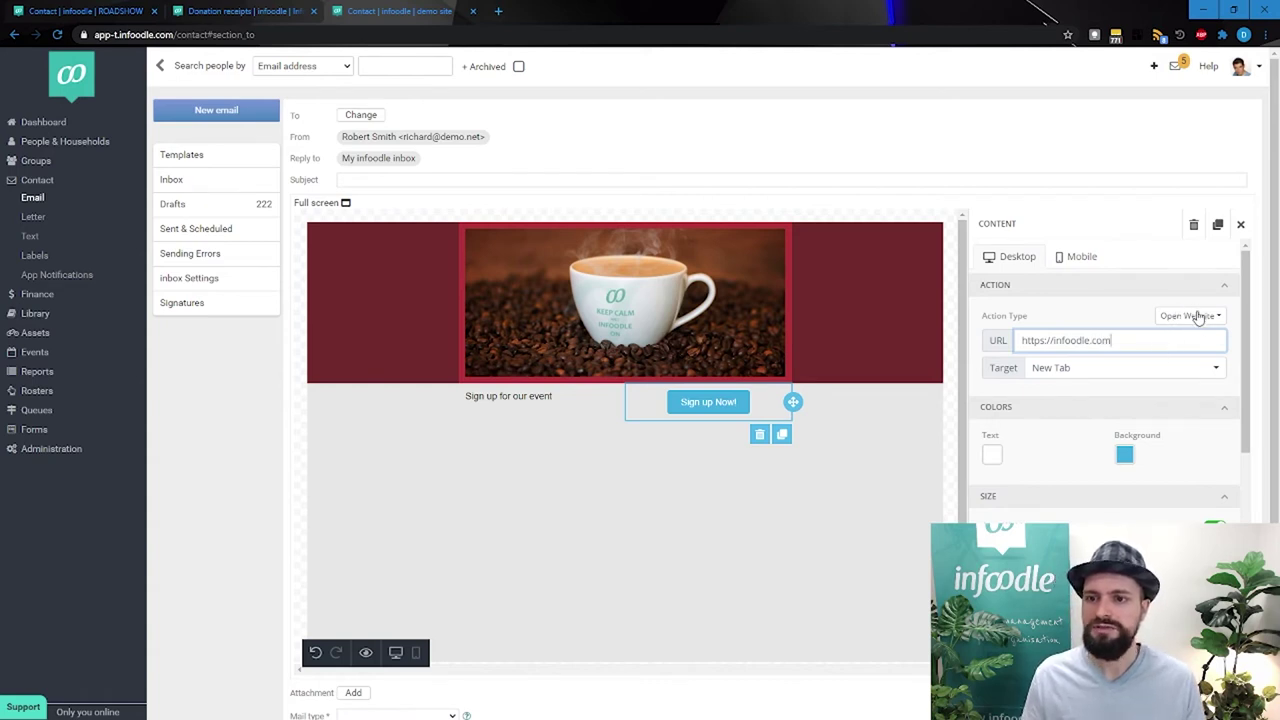
pyautogui.click(1195, 315)
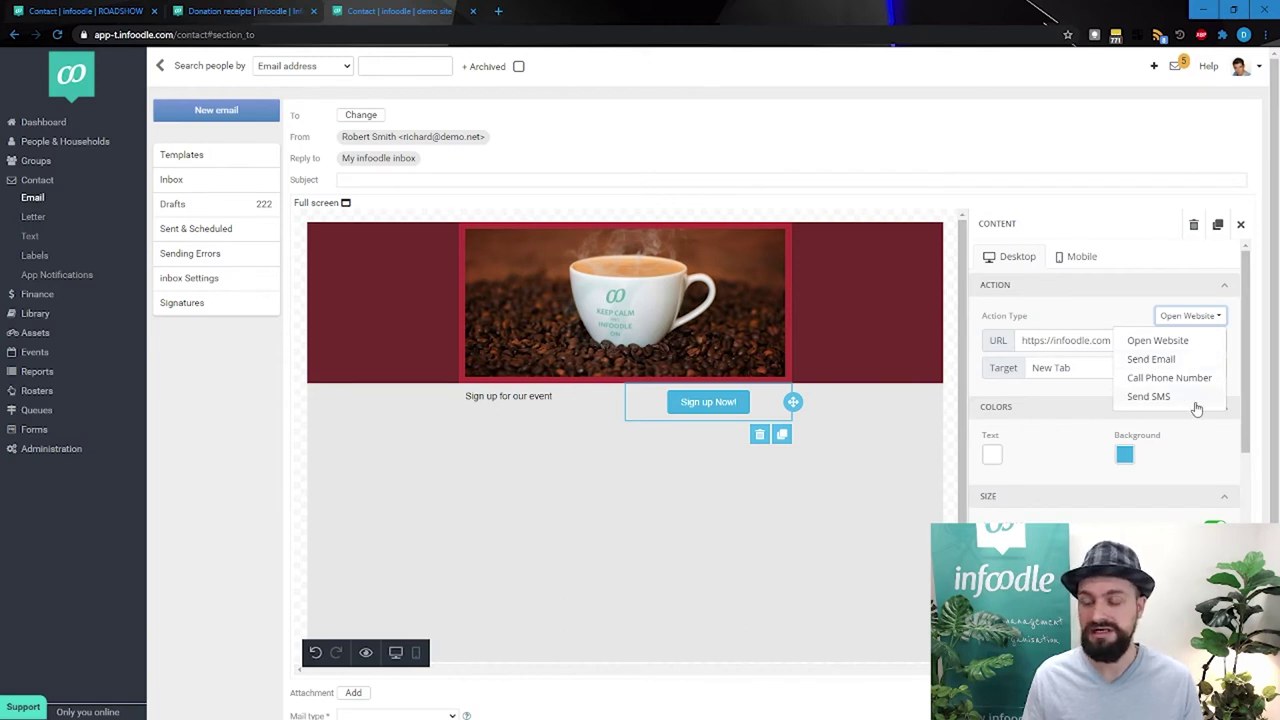
pyautogui.click(1157, 340)
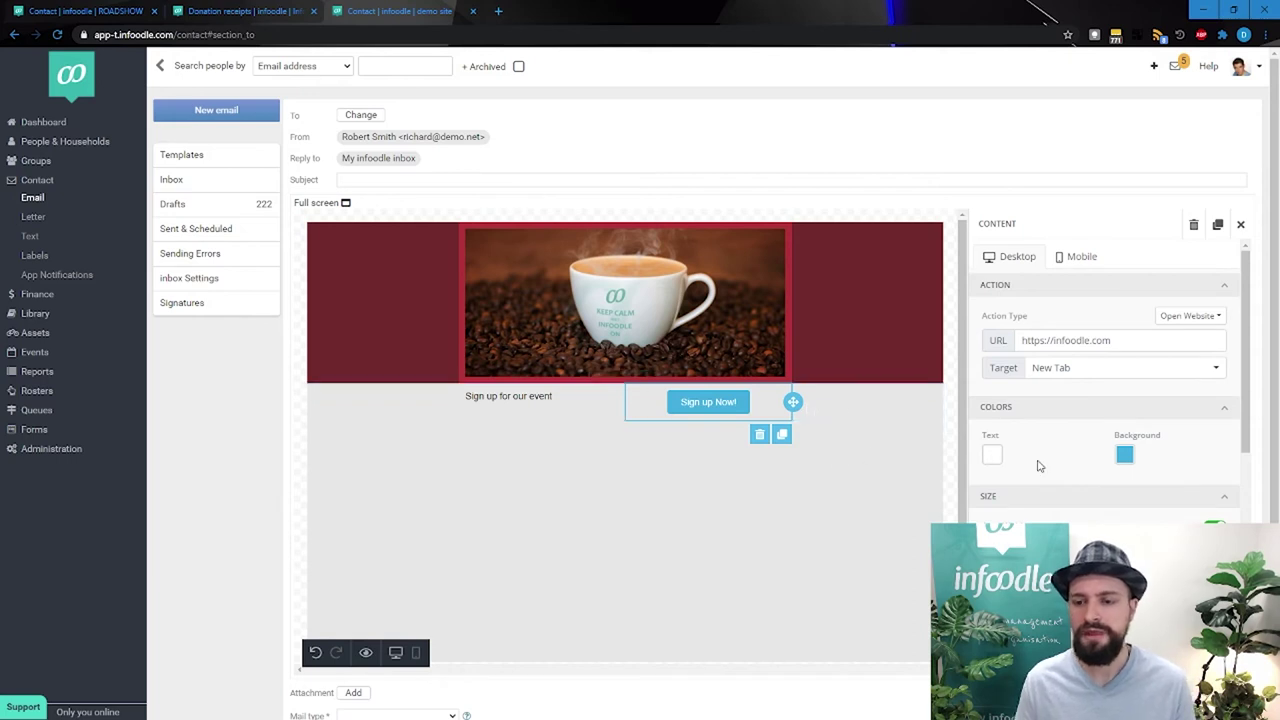
# Step: Set the text colour of the "Sign up Now!" button to yellow F1C40F
pyautogui.scroll(-3, 1038, 461)
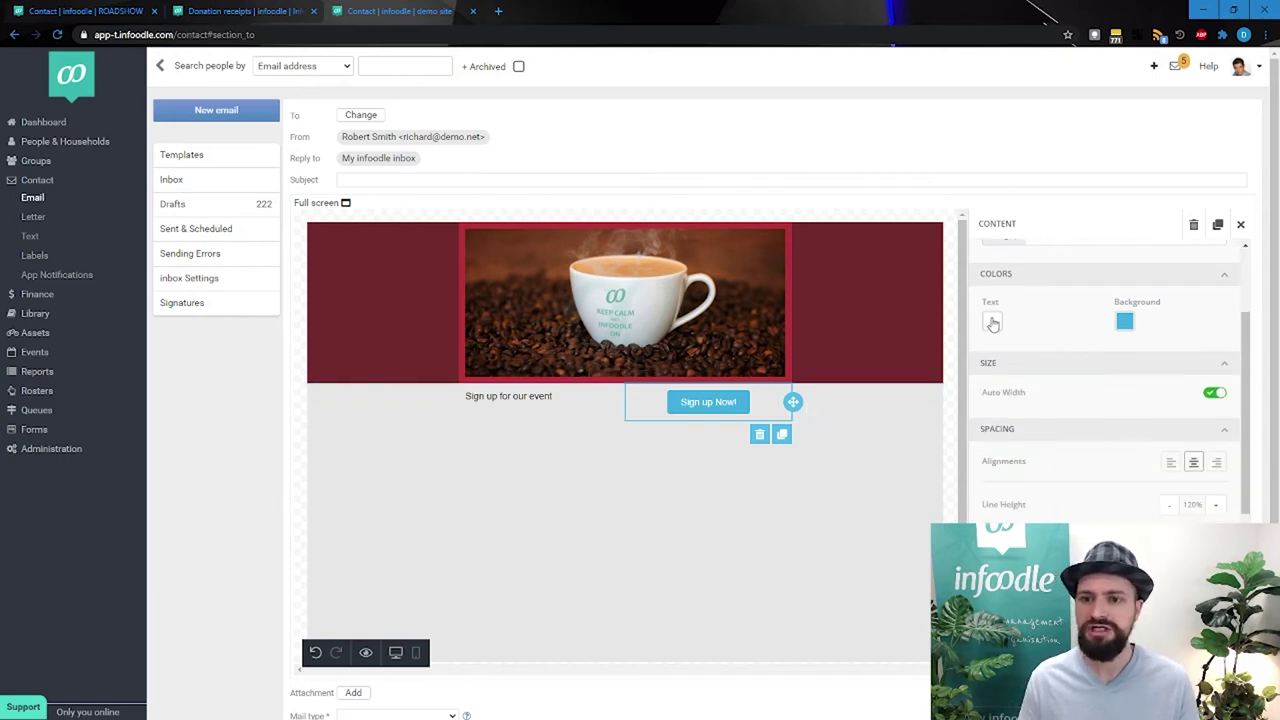
pyautogui.click(992, 322)
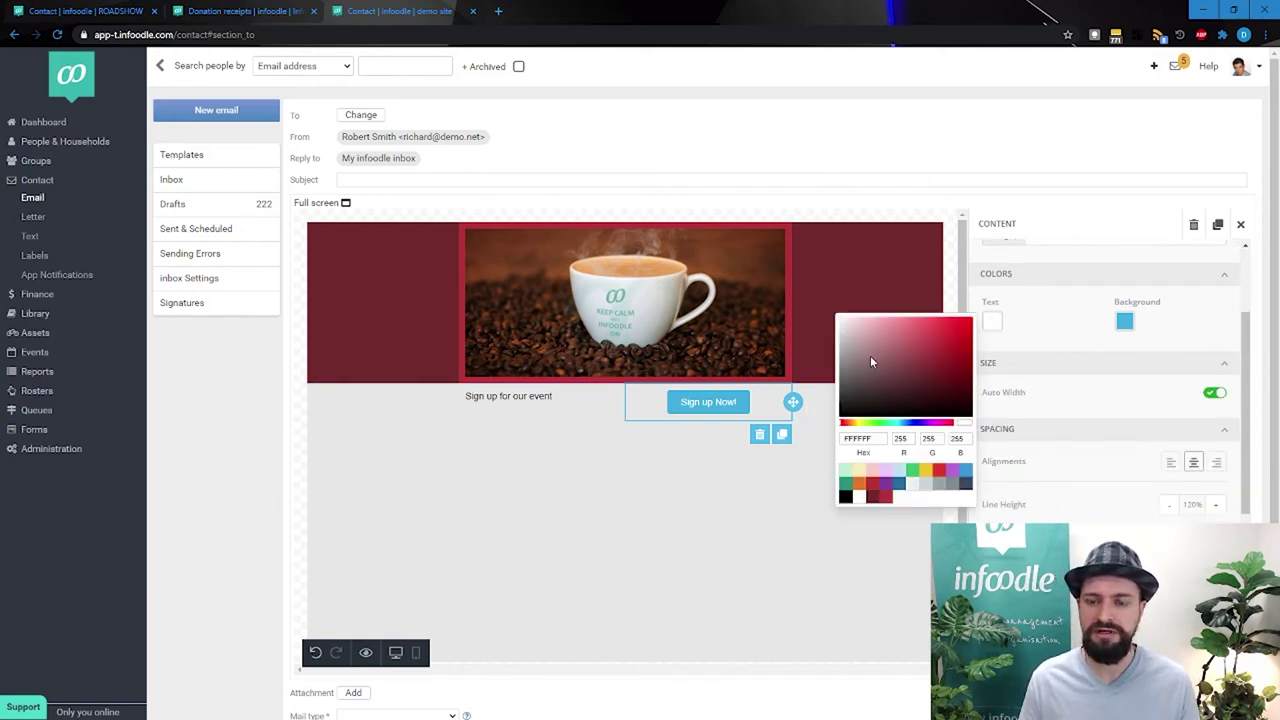
pyautogui.click(864, 424)
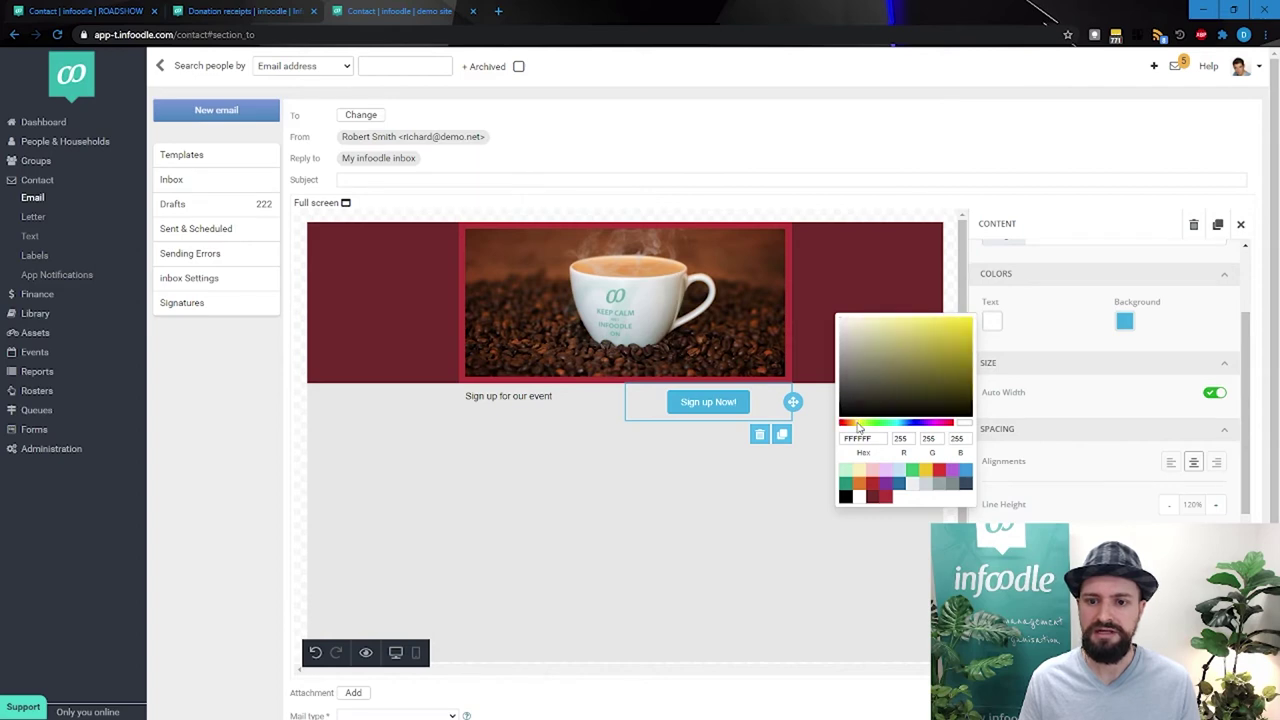
pyautogui.click(926, 471)
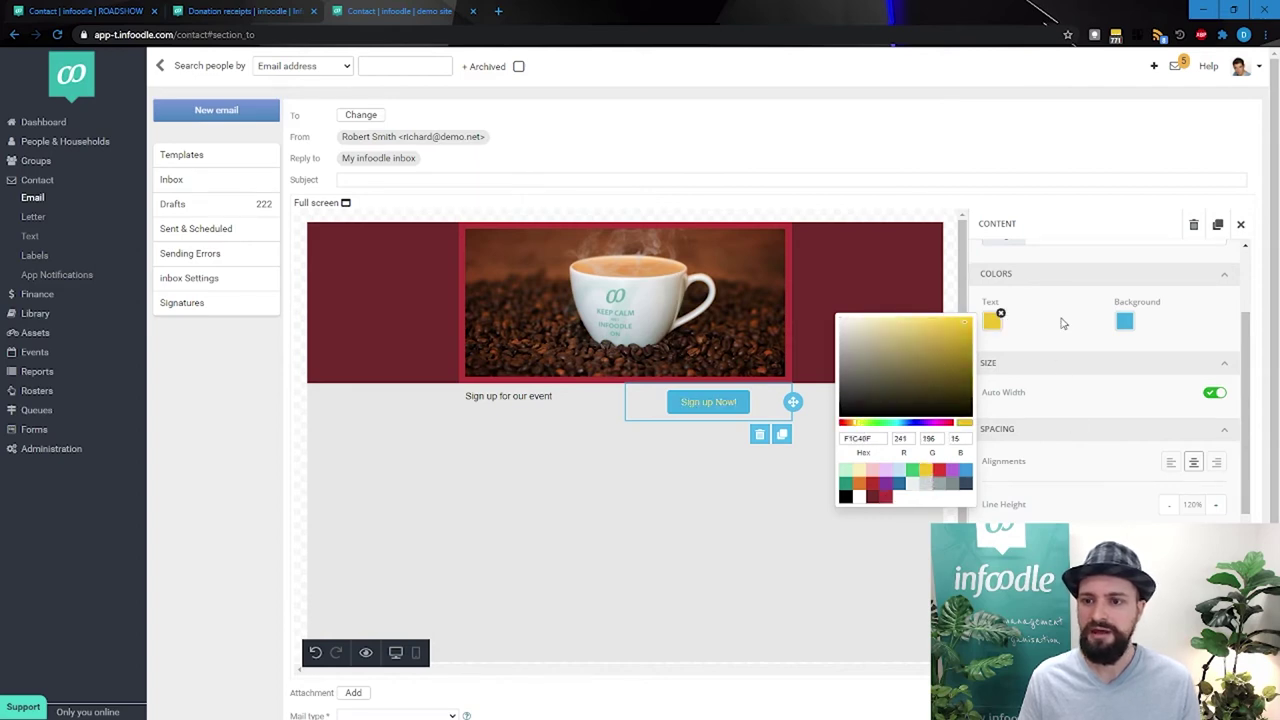
# Step: Set the "Sign up Now!" button's background colour to dark navy 002231 and deselect the button
pyautogui.click(1120, 328)
pyautogui.click(1128, 330)
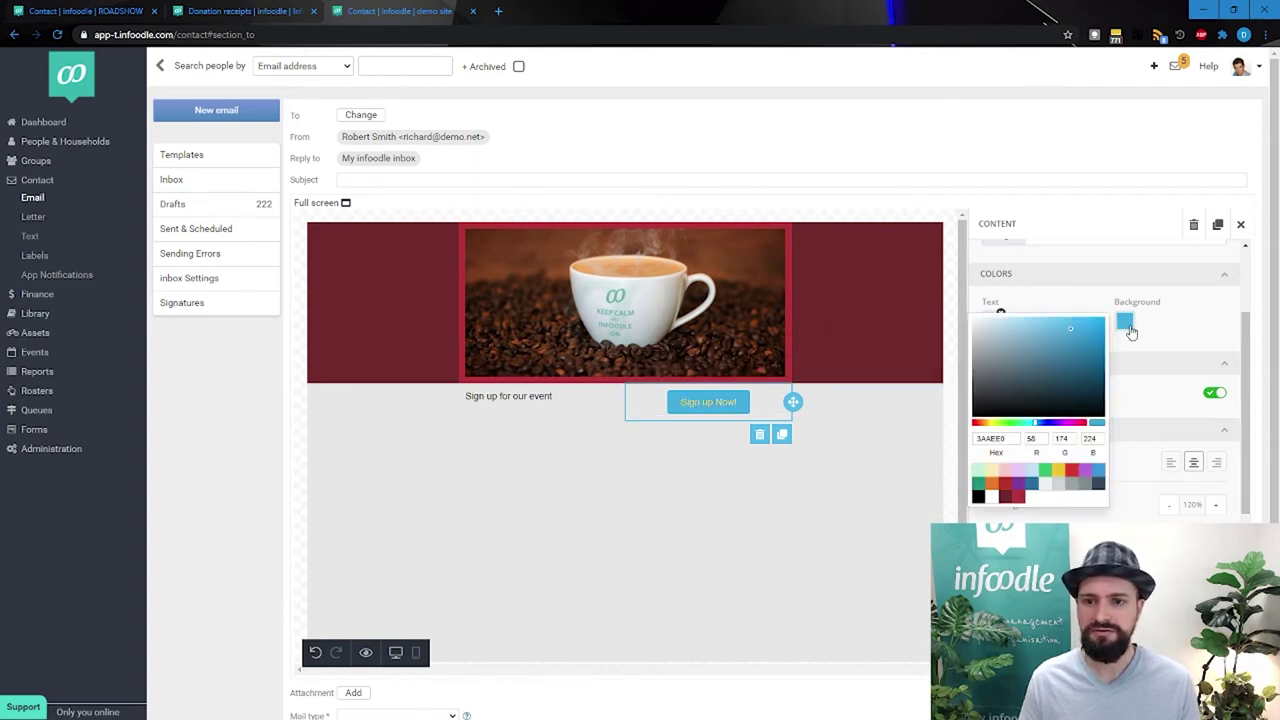
pyautogui.moveTo(999, 398); pyautogui.dragTo(1105, 400)
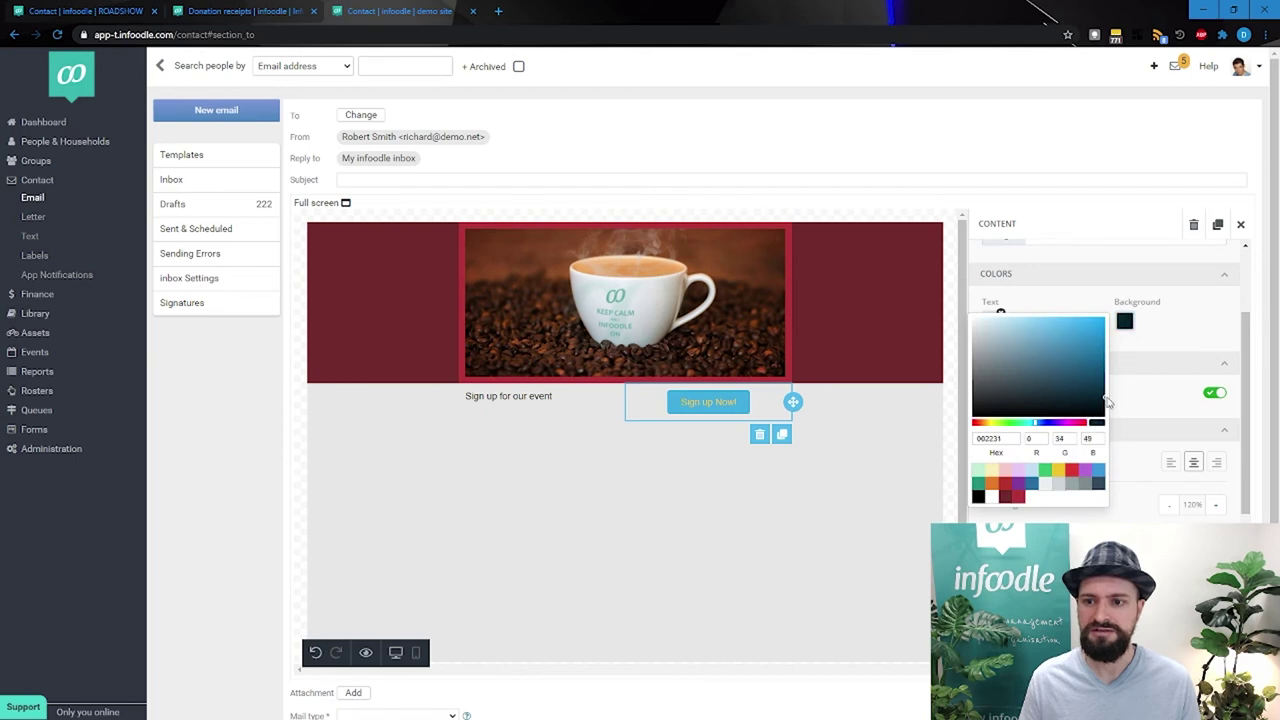
pyautogui.click(797, 490)
pyautogui.click(803, 477)
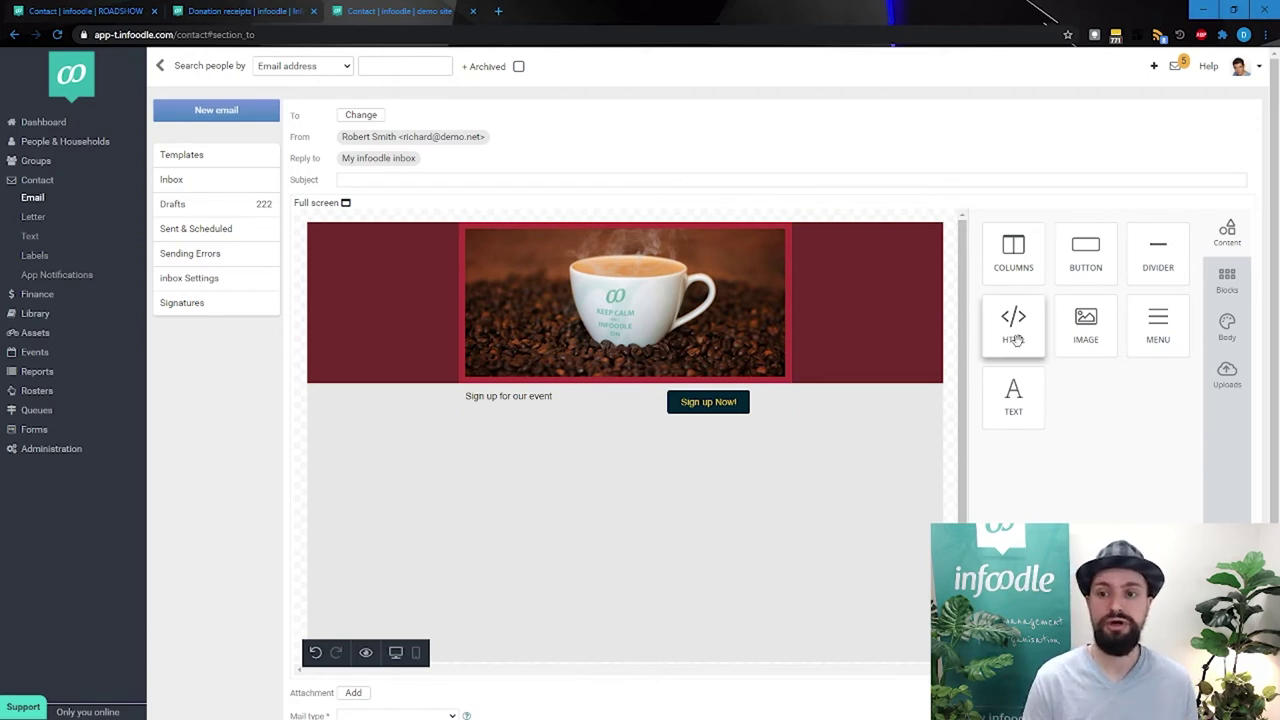
# Step: Add a single-column row below the sign-up row and place a divider in it
pyautogui.moveTo(1157, 252)
pyautogui.mouseDown()
pyautogui.moveTo(643, 414)
pyautogui.moveTo(620, 465)
pyautogui.moveTo(683, 460)
pyautogui.moveTo(530, 465)
pyautogui.moveTo(1167, 257)
pyautogui.moveTo(1157, 250)
pyautogui.mouseUp()
pyautogui.moveTo(1013, 251); pyautogui.dragTo(720, 460)
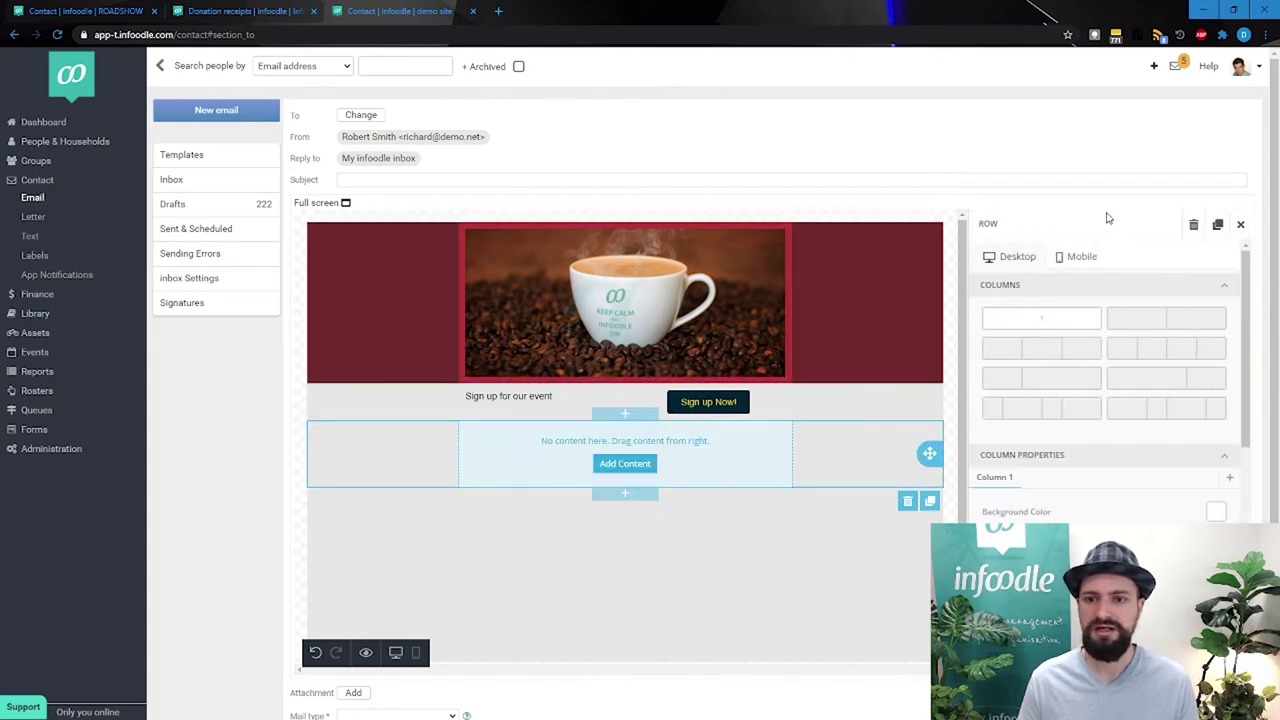
pyautogui.click(1240, 224)
pyautogui.moveTo(1180, 264); pyautogui.dragTo(720, 455)
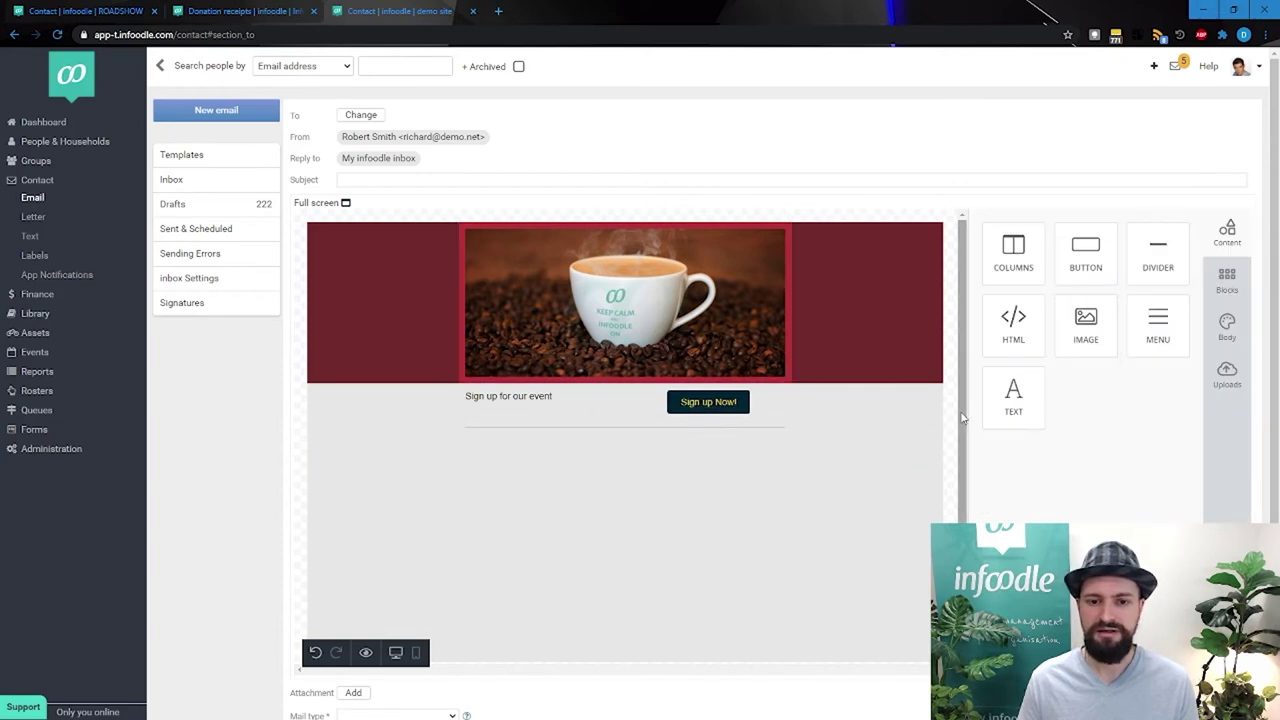
# Step: Insert the ready-made unsubscribe block below the divider, and review its row properties and the email's general body settings
pyautogui.click(1227, 281)
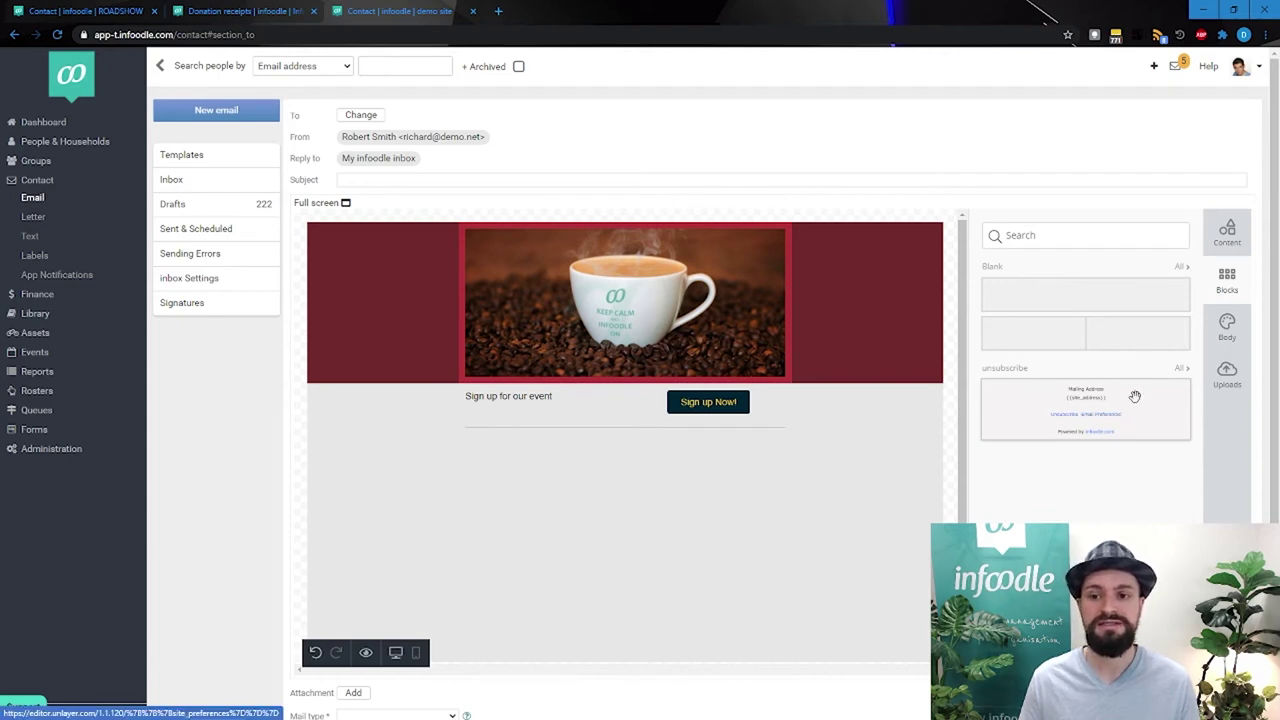
pyautogui.moveTo(1151, 391); pyautogui.dragTo(648, 478)
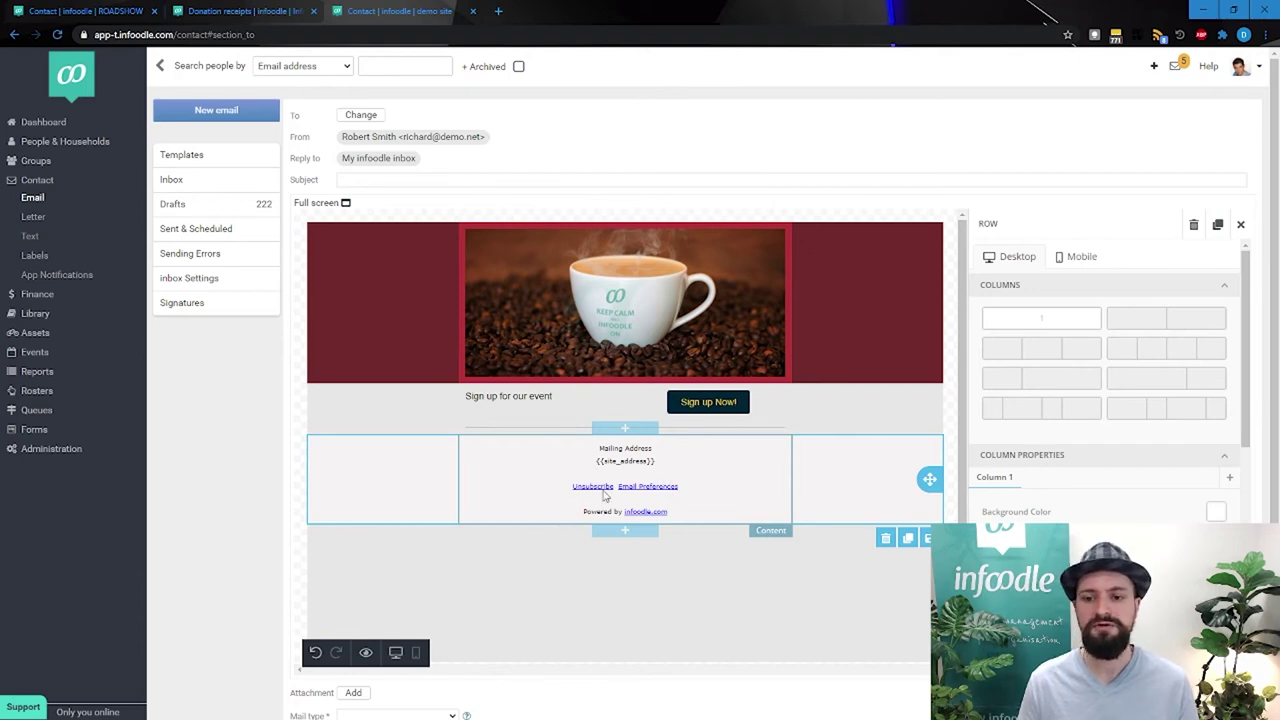
pyautogui.scroll(-5, 1200, 491)
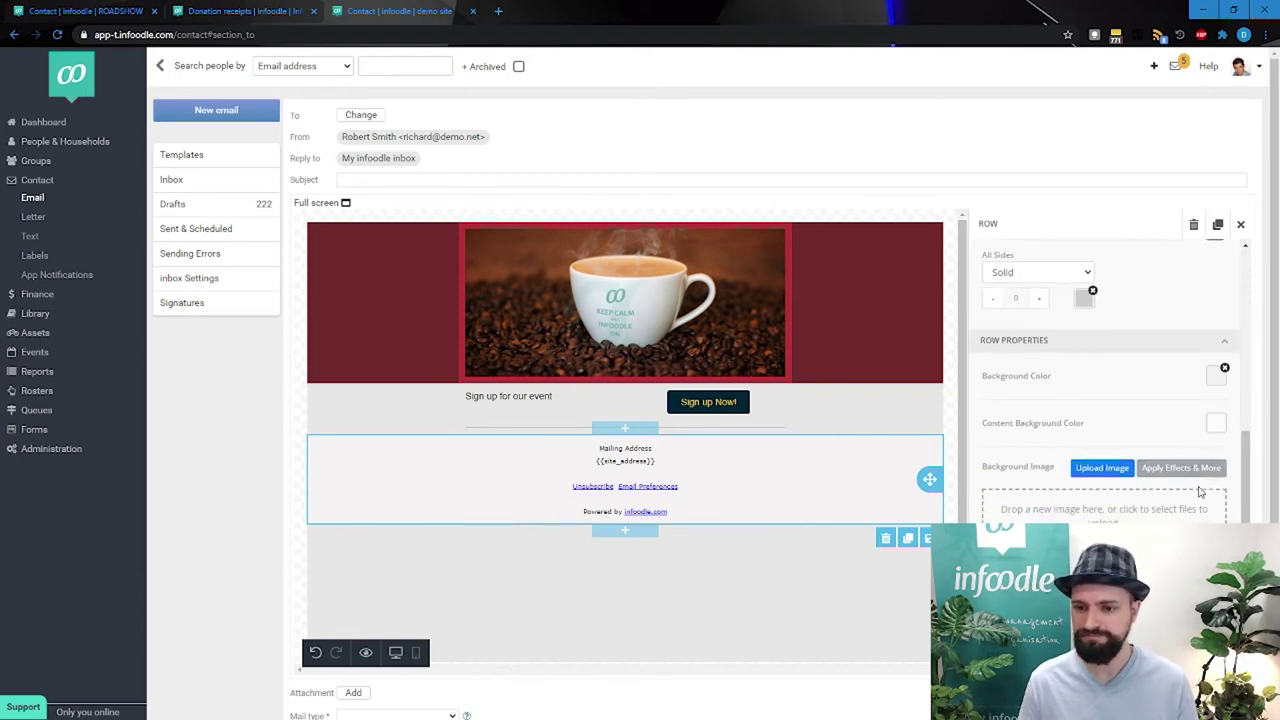
pyautogui.scroll(-2, 1200, 491)
pyautogui.scroll(-3, 1200, 488)
pyautogui.scroll(10, 1185, 483)
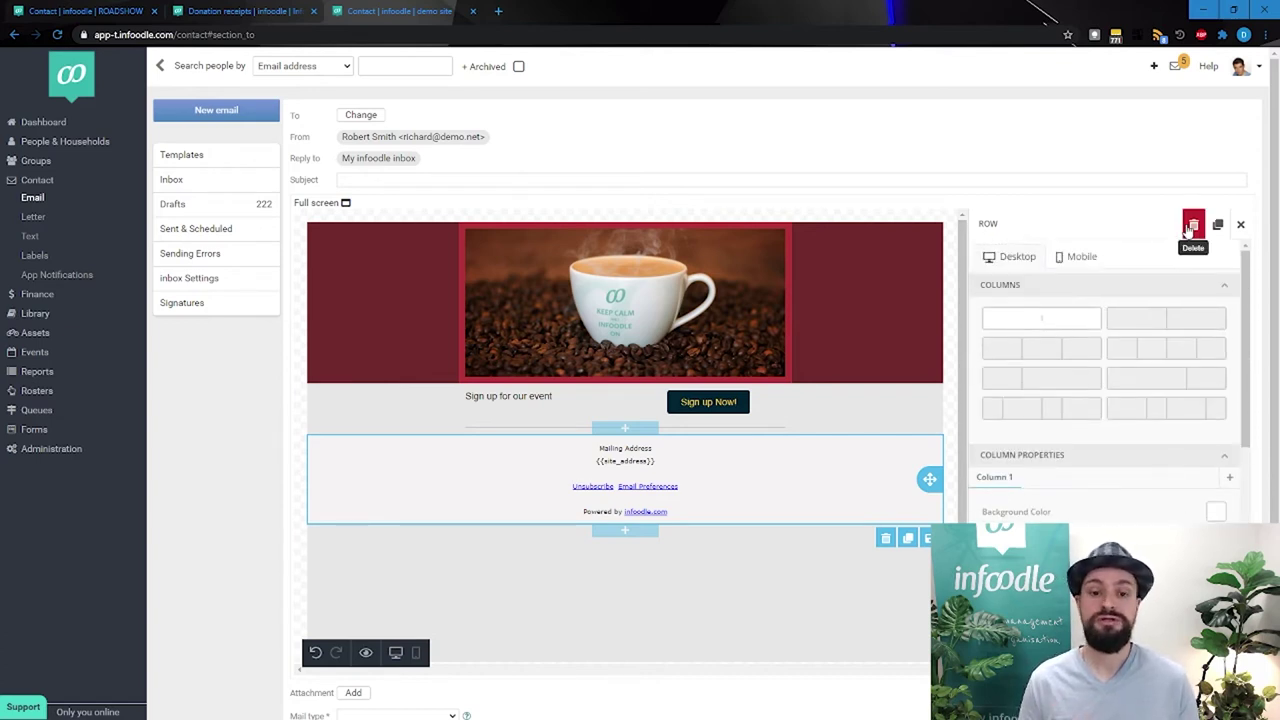
pyautogui.click(1241, 225)
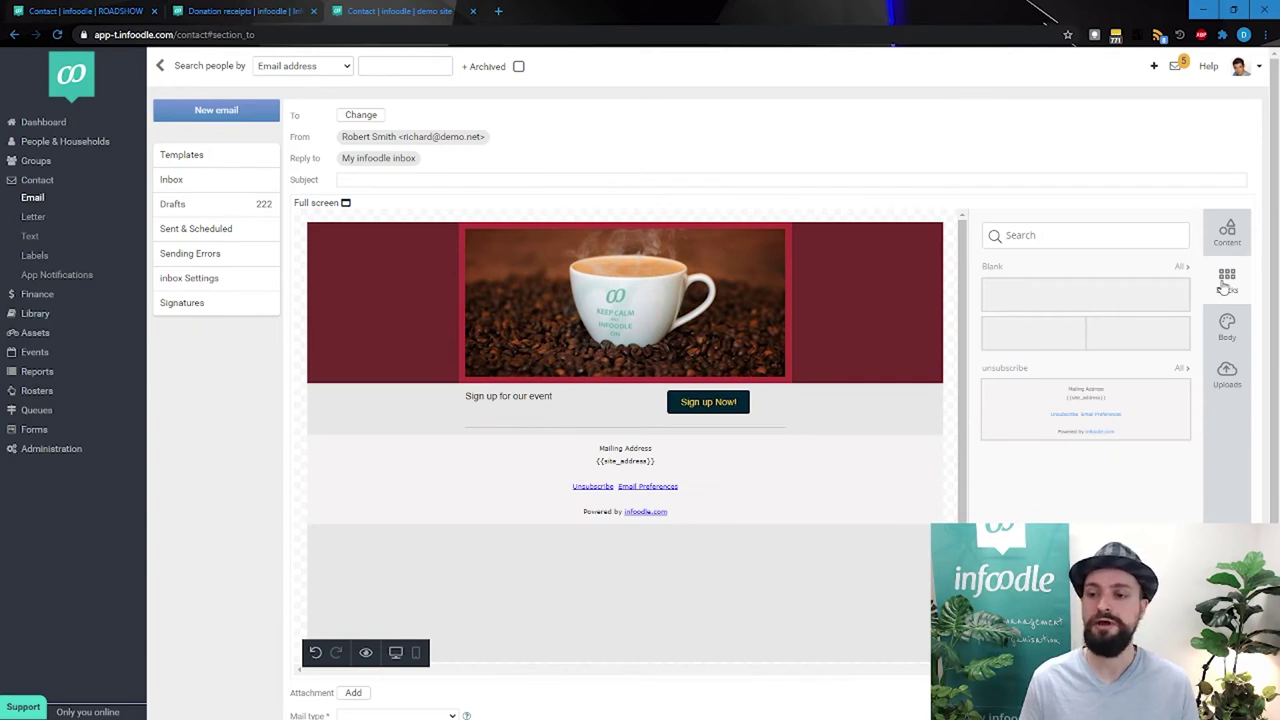
pyautogui.click(1228, 336)
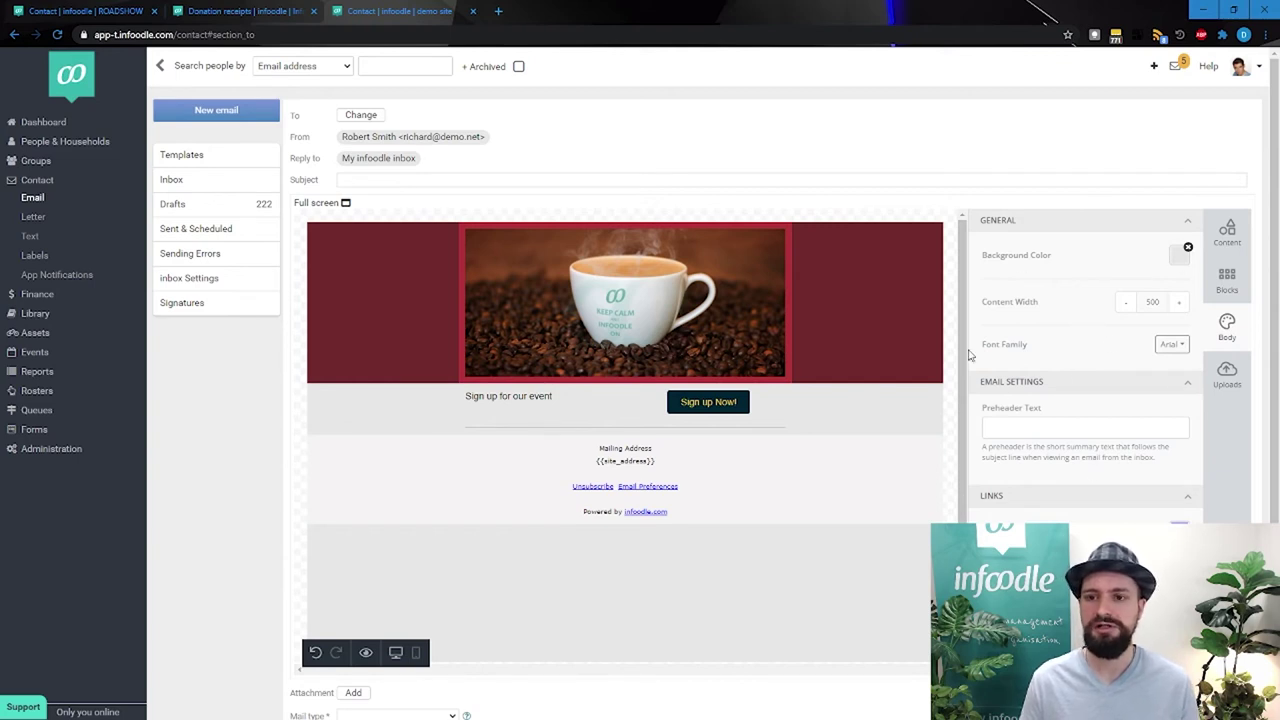
# Step: Add two empty single-column rows between the divider and the unsubscribe block
pyautogui.click(1228, 232)
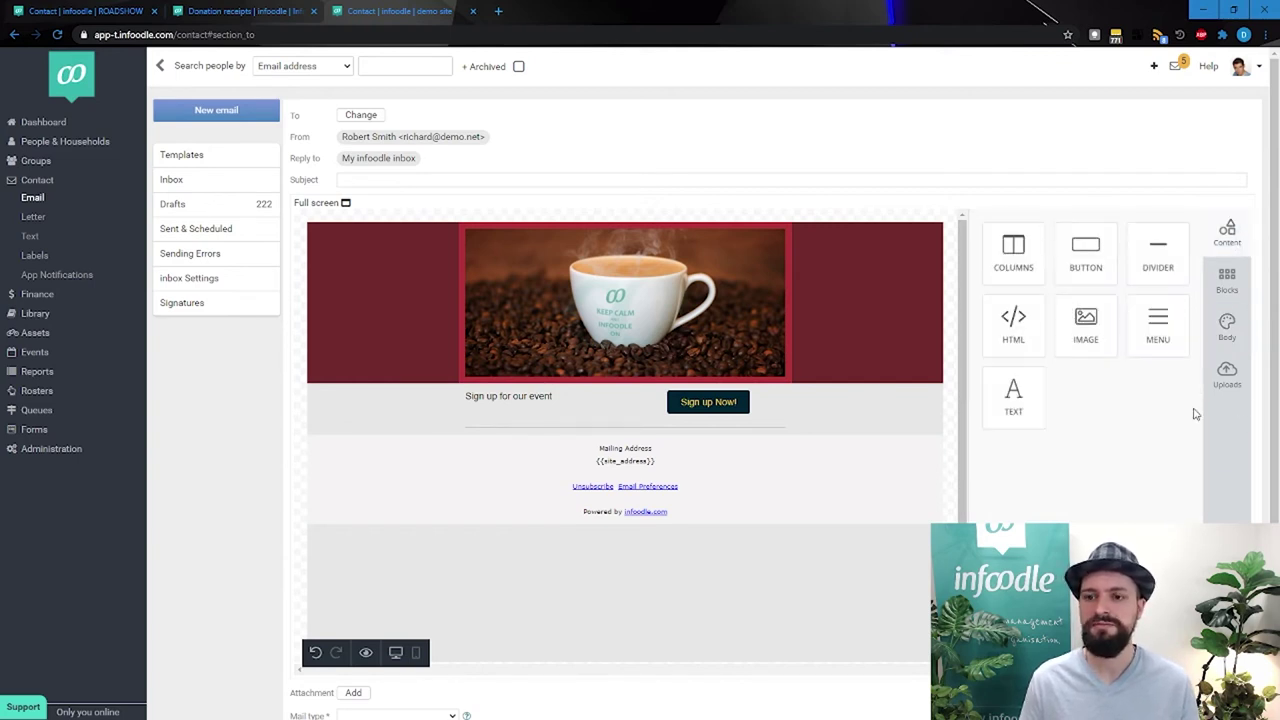
pyautogui.moveTo(1008, 258); pyautogui.dragTo(673, 597)
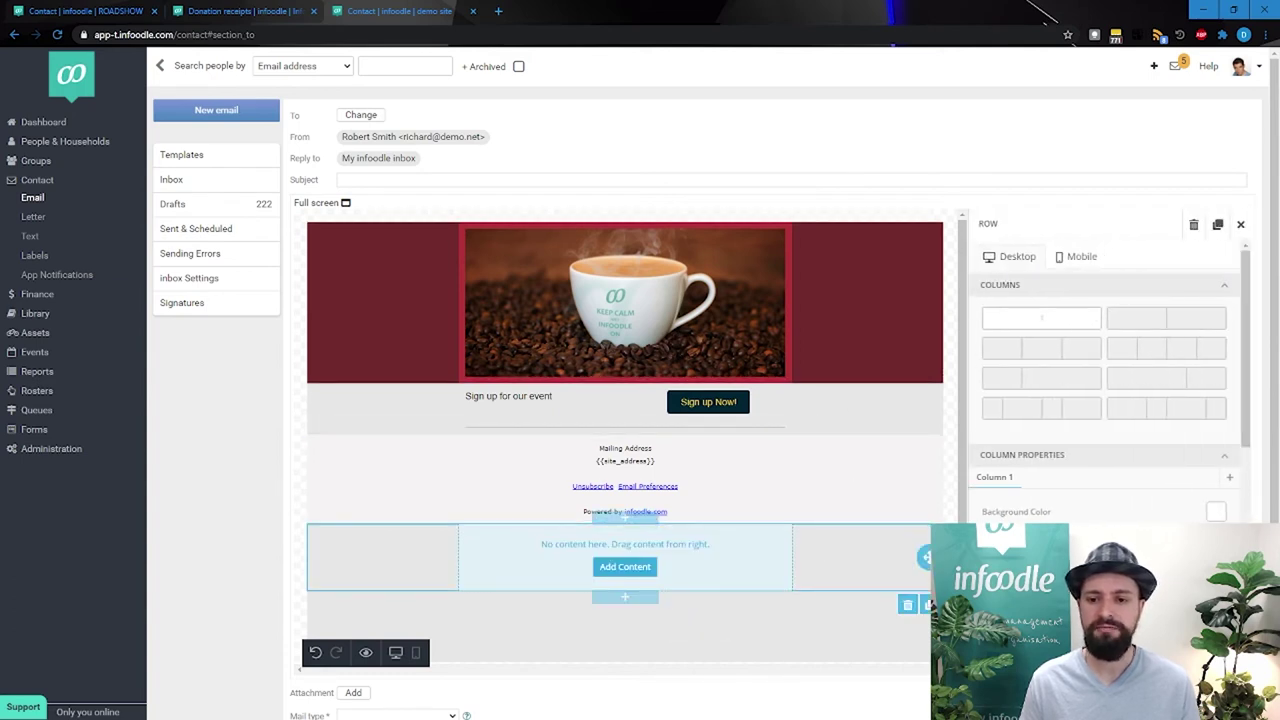
pyautogui.moveTo(925, 557); pyautogui.dragTo(925, 452)
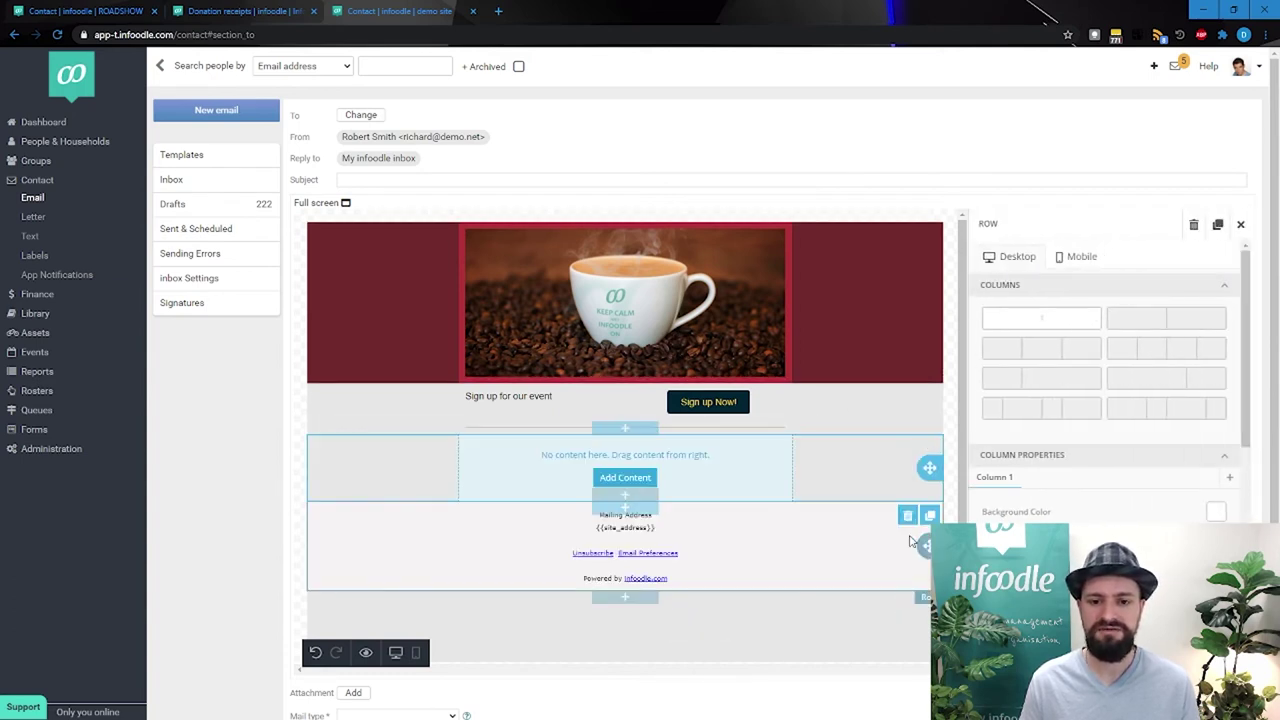
pyautogui.click(622, 509)
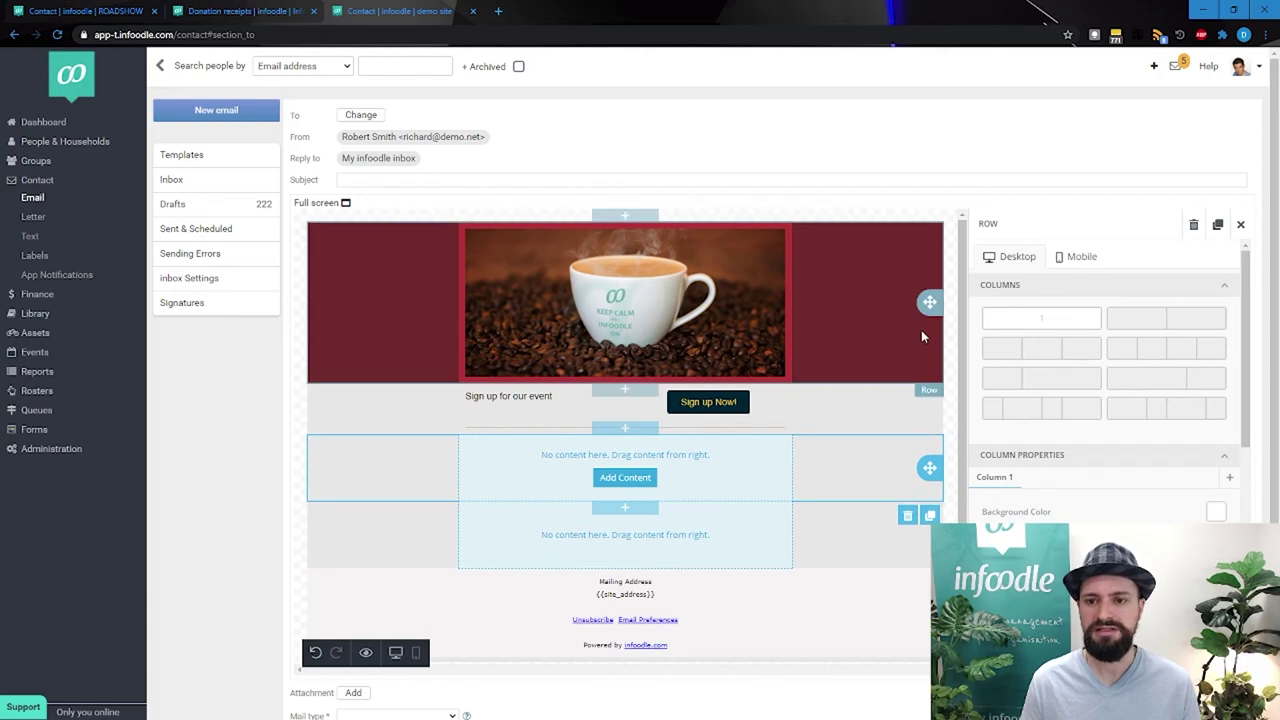
# Step: Duplicate the red coffee-cup image row and move one copy directly above the unsubscribe block
pyautogui.click(828, 299)
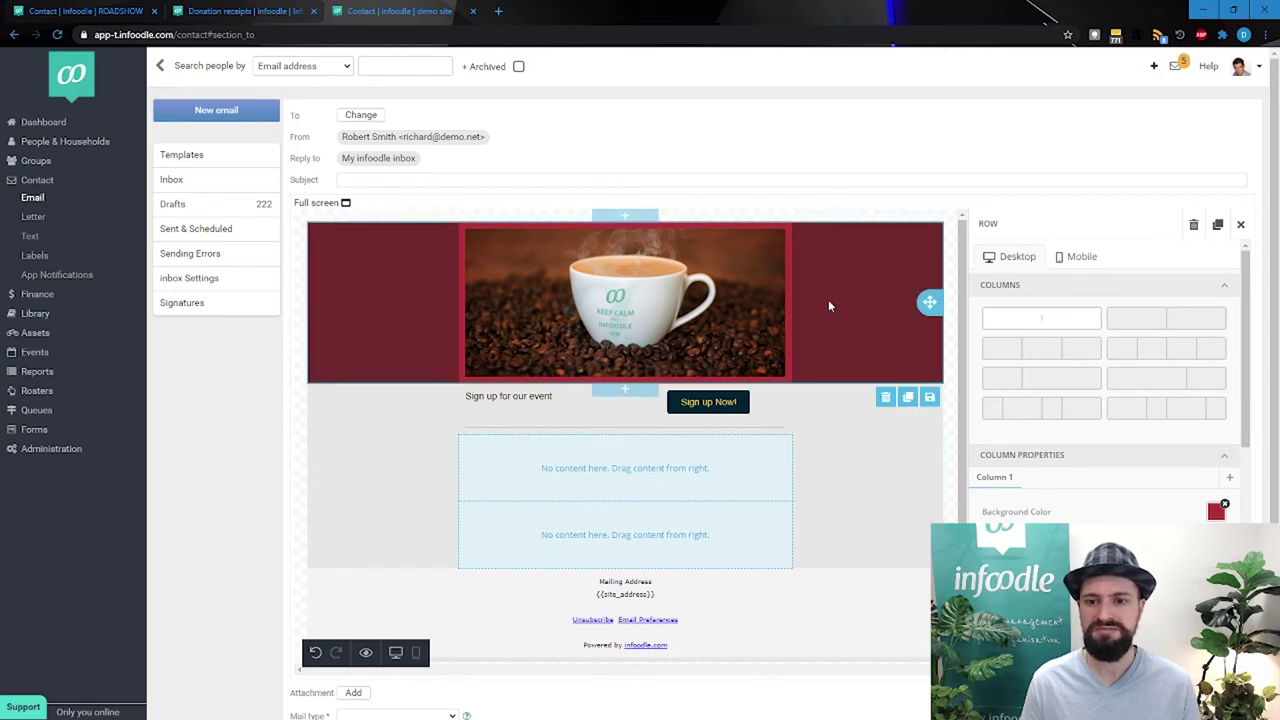
pyautogui.click(907, 398)
pyautogui.scroll(-3, 811, 391)
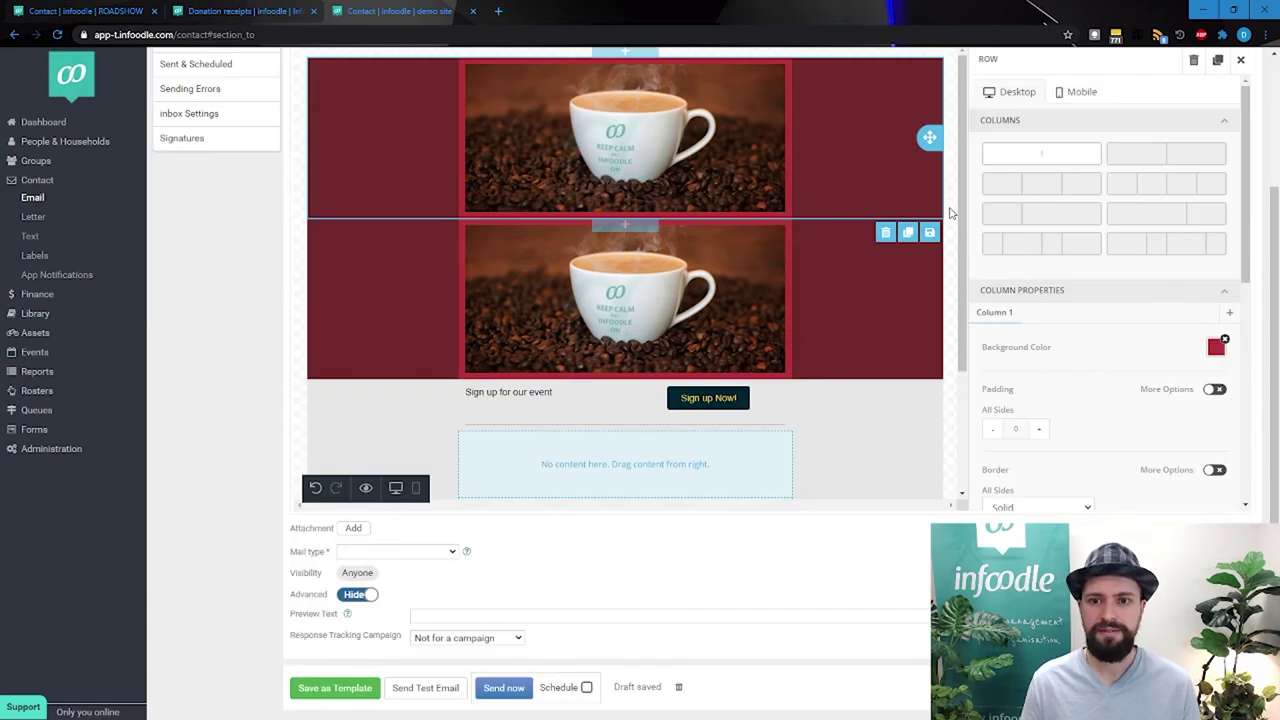
pyautogui.moveTo(928, 303); pyautogui.dragTo(880, 423)
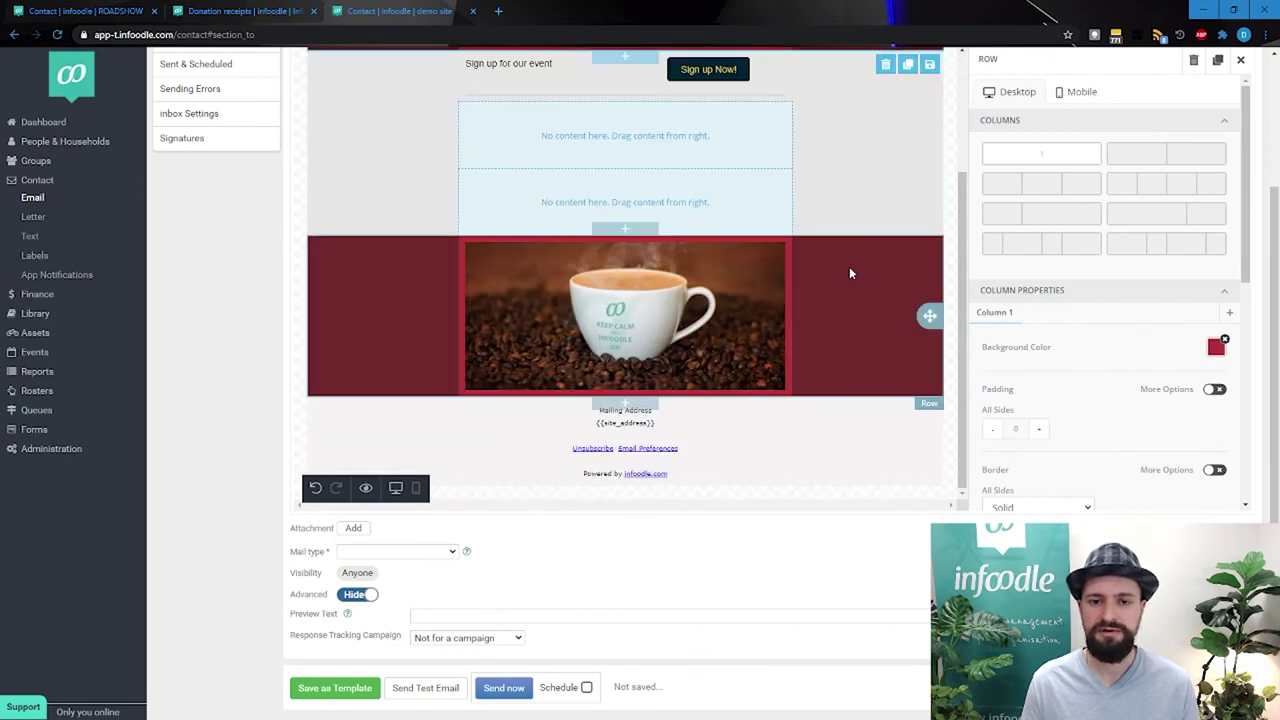
# Step: Replace the image in the lower red row with KeepCalm.jpg from the Marketing folder
pyautogui.click(733, 284)
pyautogui.scroll(2, 1166, 264)
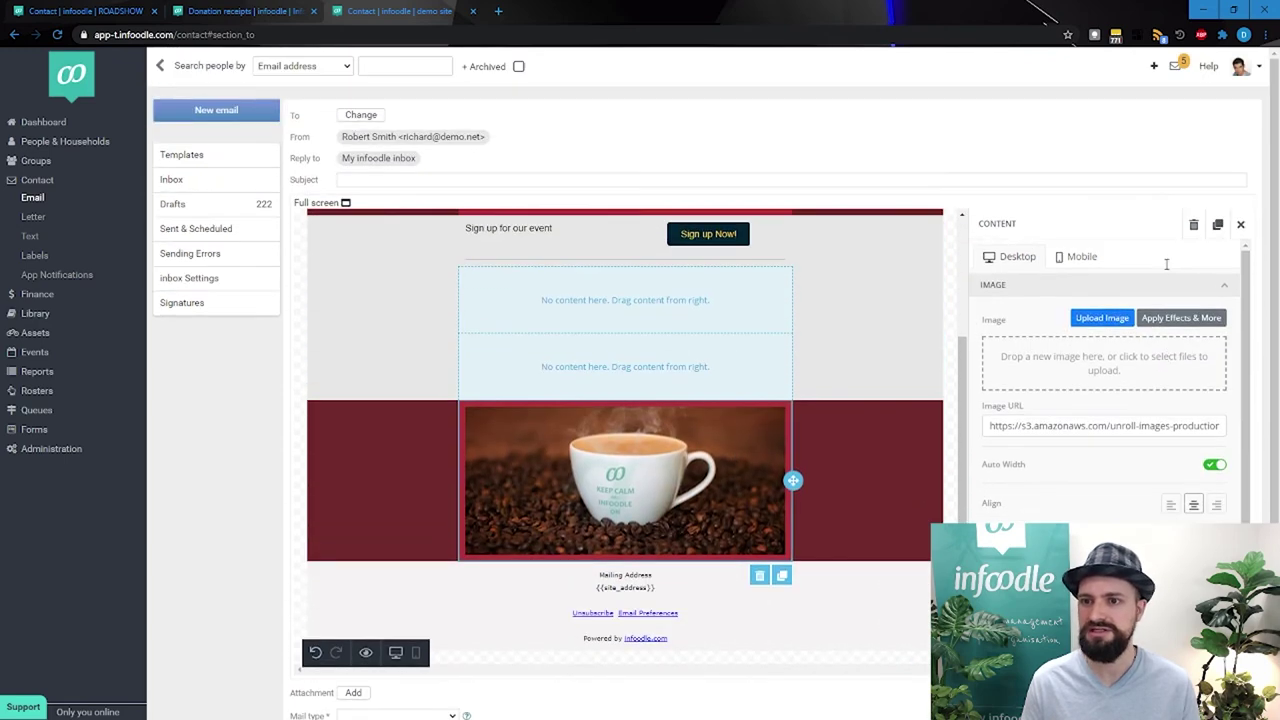
pyautogui.click(1112, 369)
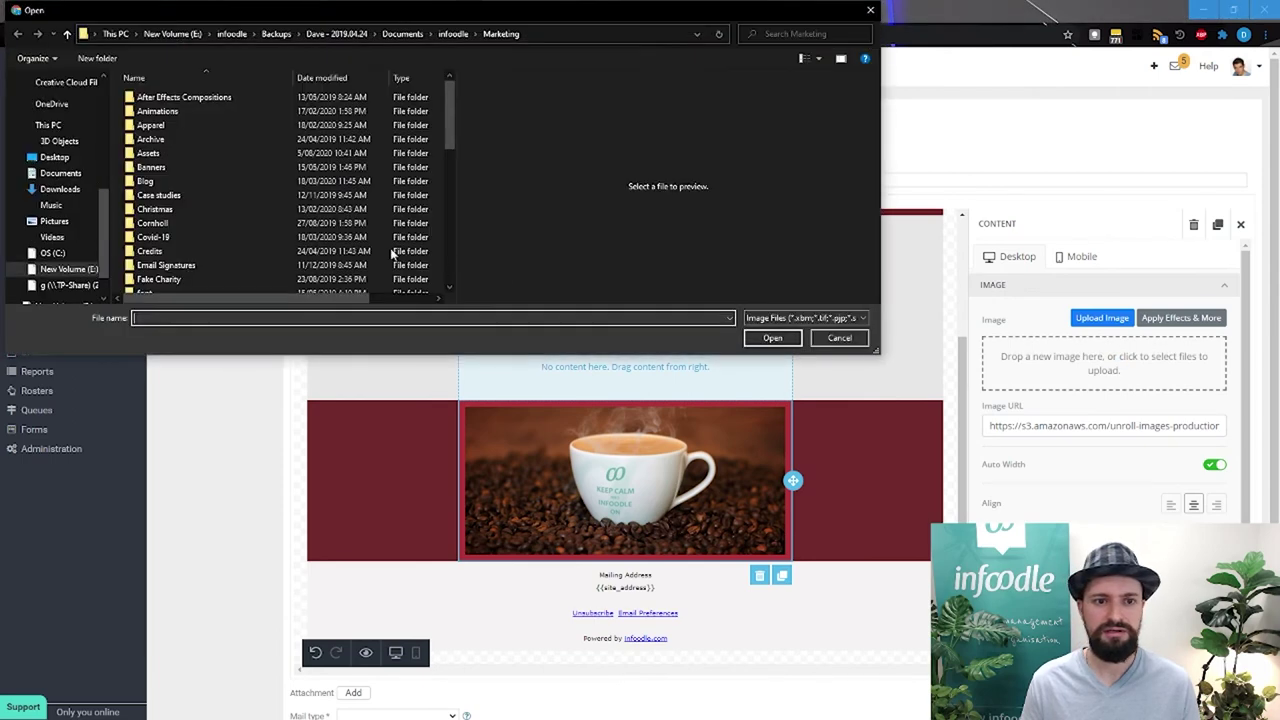
pyautogui.scroll(-3, 240, 238)
pyautogui.doubleClick(240, 243)
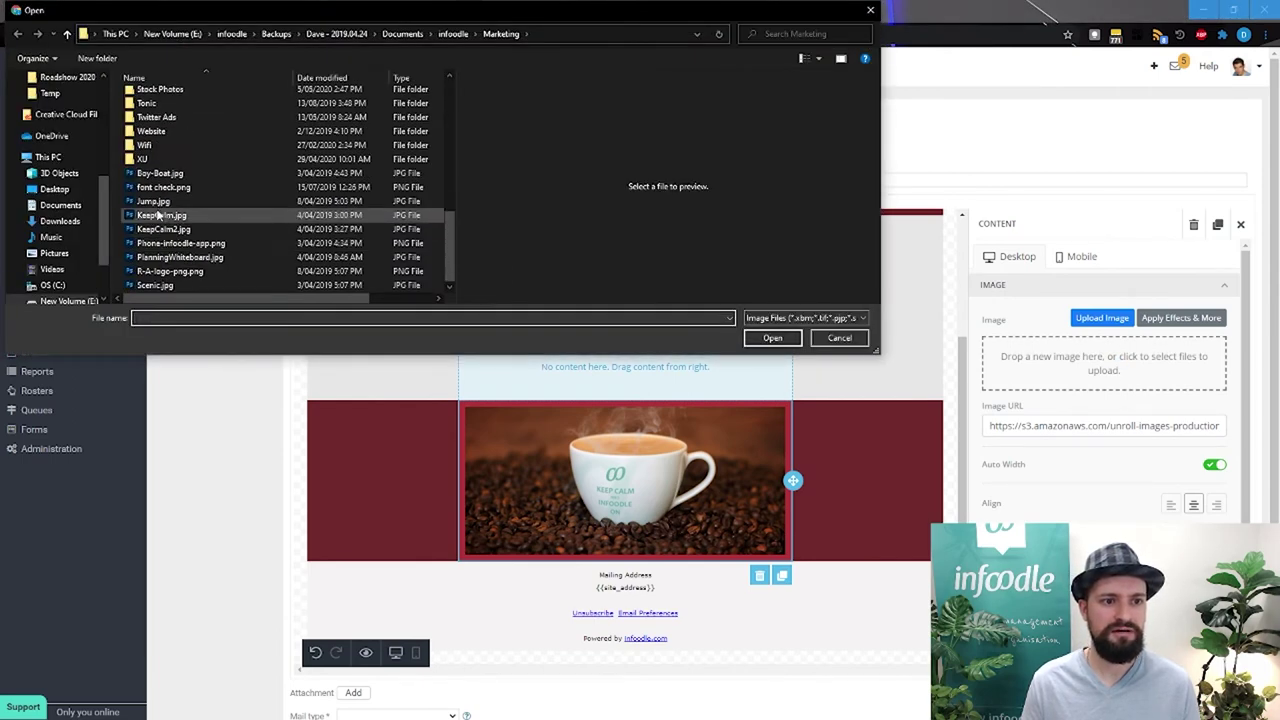
pyautogui.doubleClick(240, 216)
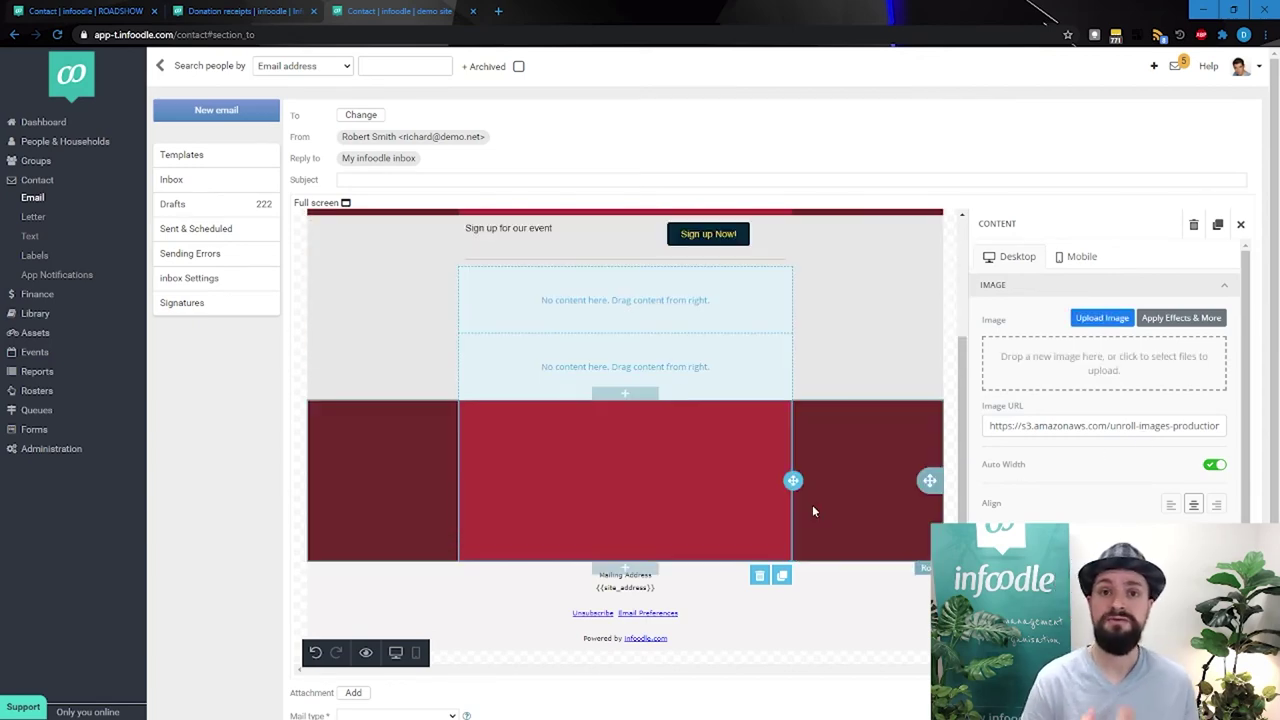
# Step: Split the empty row below the divider into a narrow first and a wide second column, and add an image block to the narrow one
pyautogui.scroll(2, 770, 433)
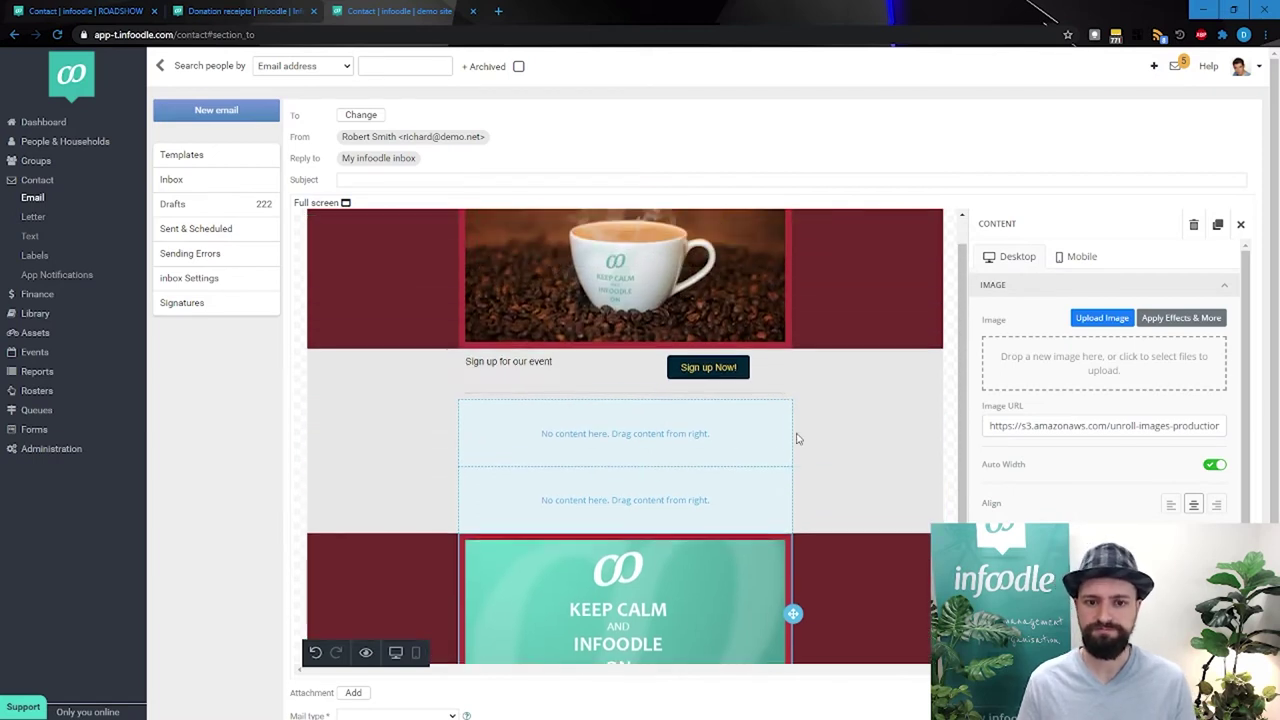
pyautogui.click(657, 431)
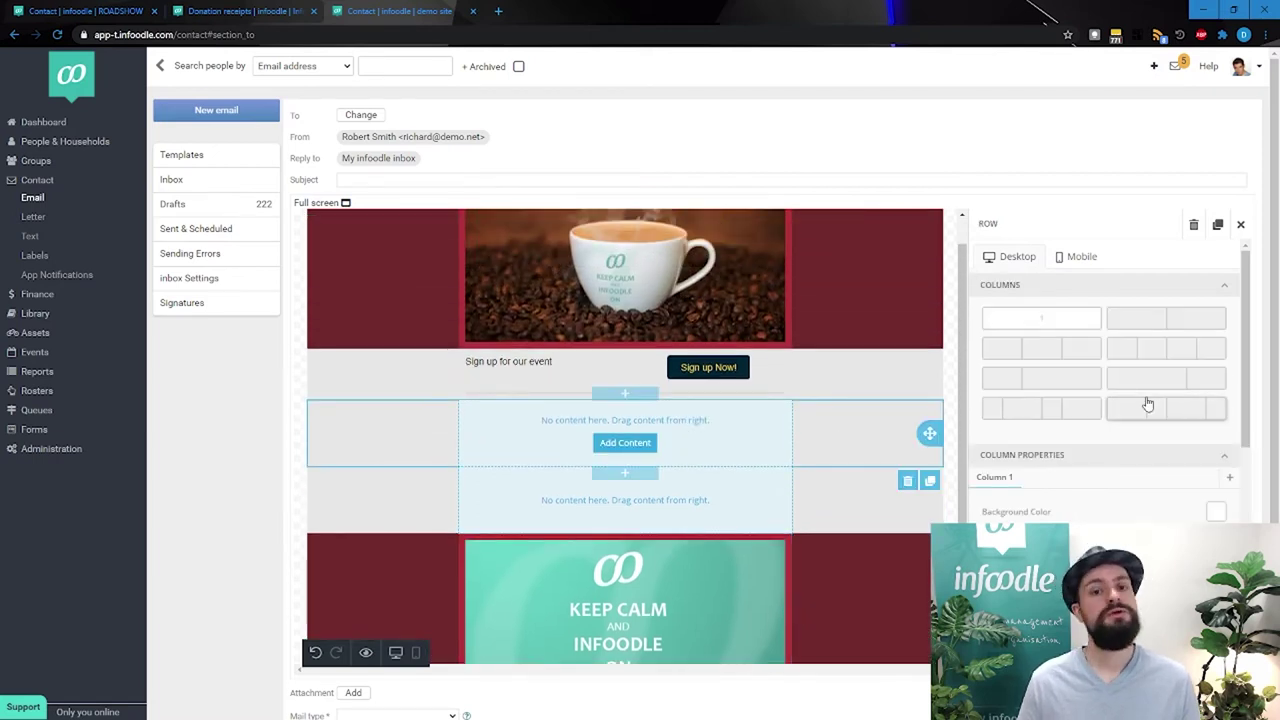
pyautogui.click(1051, 379)
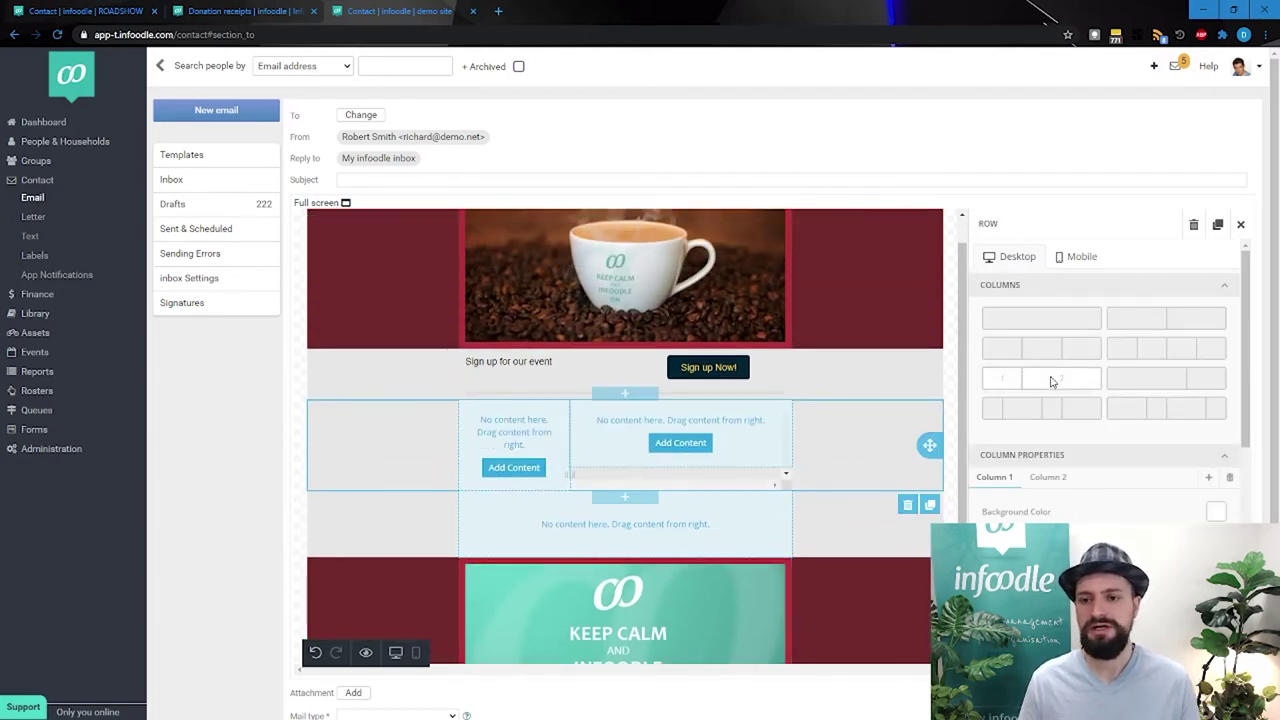
pyautogui.click(504, 464)
pyautogui.moveTo(1086, 327); pyautogui.dragTo(515, 447)
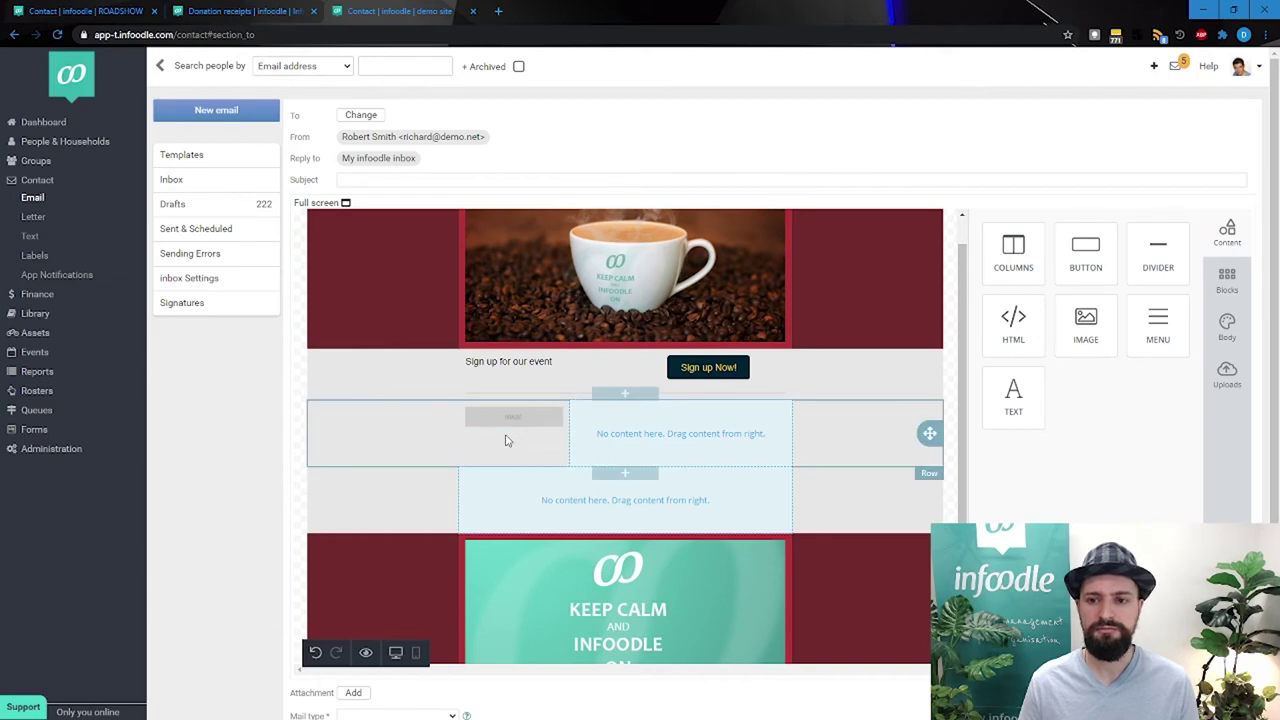
# Step: Upload Phone-infoodle-app.png into the new image block in the narrow column and select its row
pyautogui.click(508, 417)
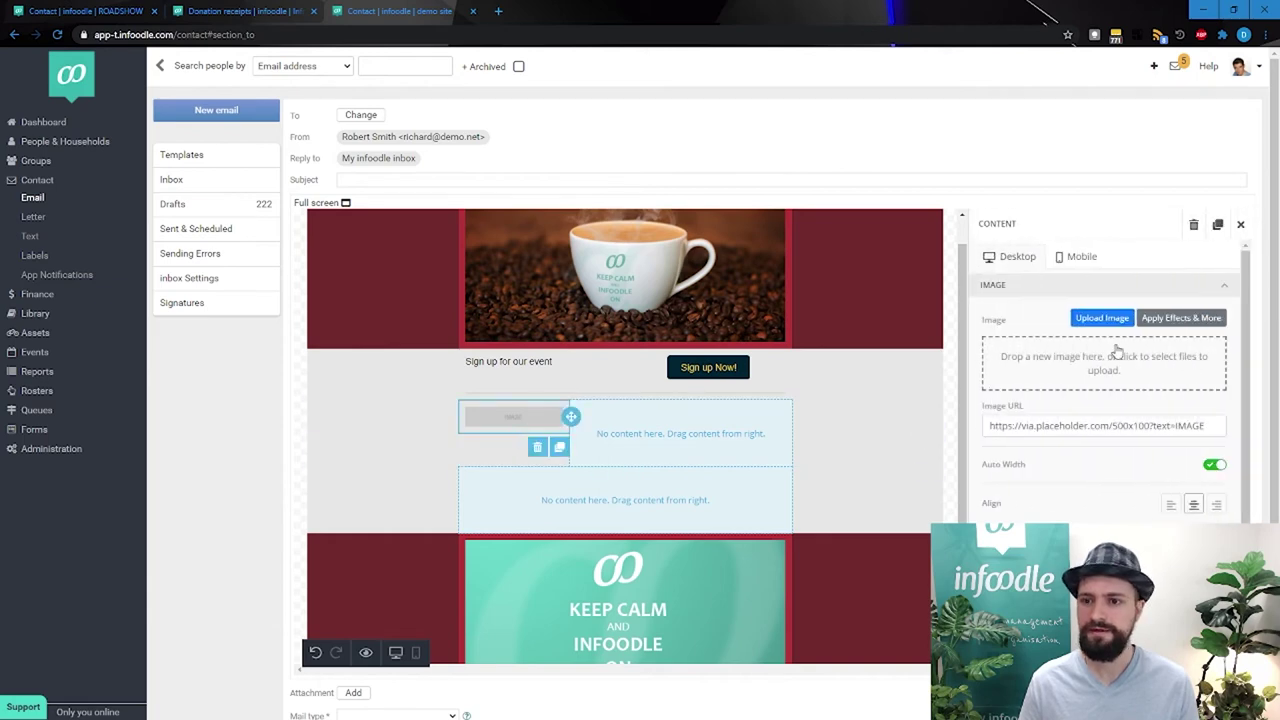
pyautogui.click(1000, 362)
pyautogui.moveTo(452, 134); pyautogui.dragTo(430, 264)
pyautogui.click(198, 200)
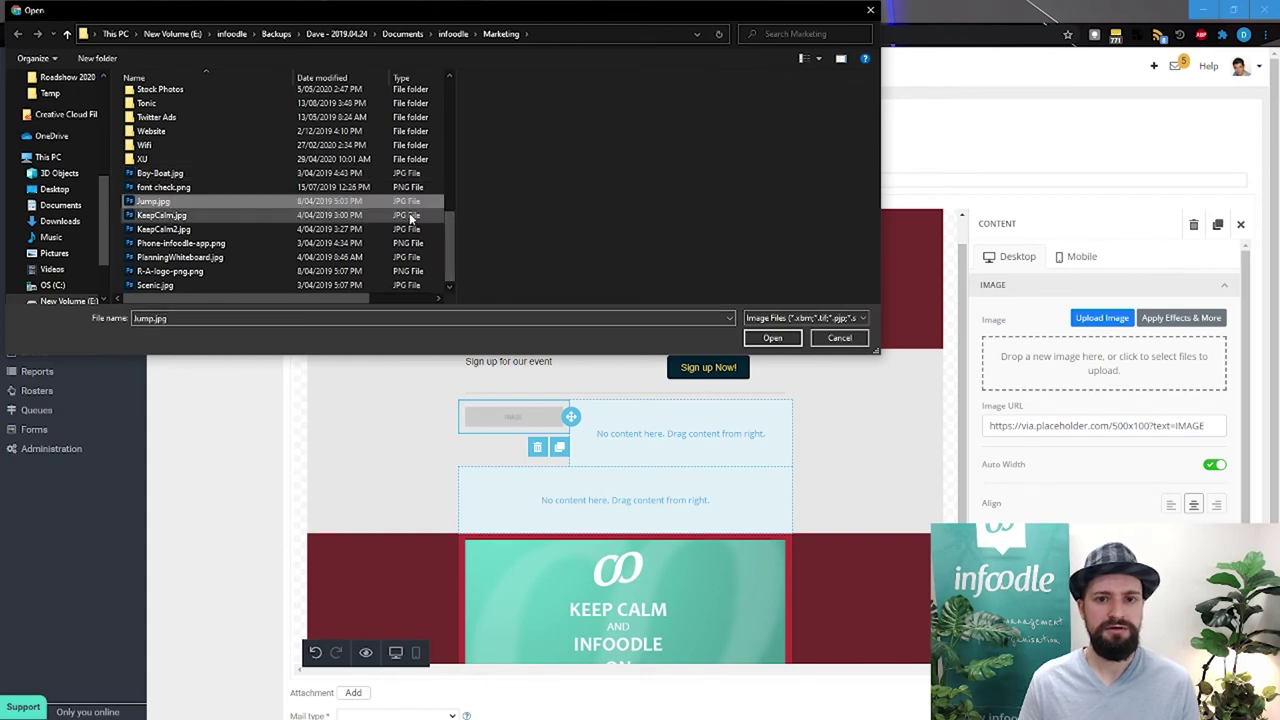
pyautogui.click(170, 256)
pyautogui.click(175, 243)
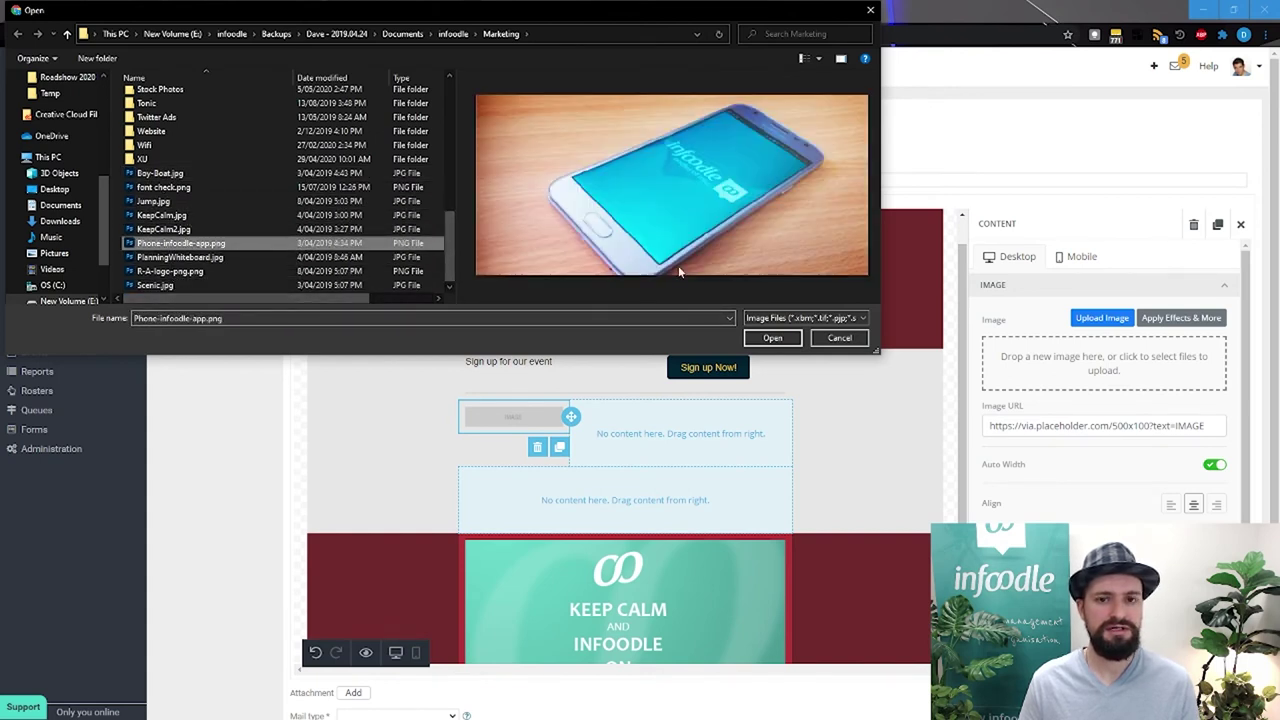
pyautogui.click(790, 337)
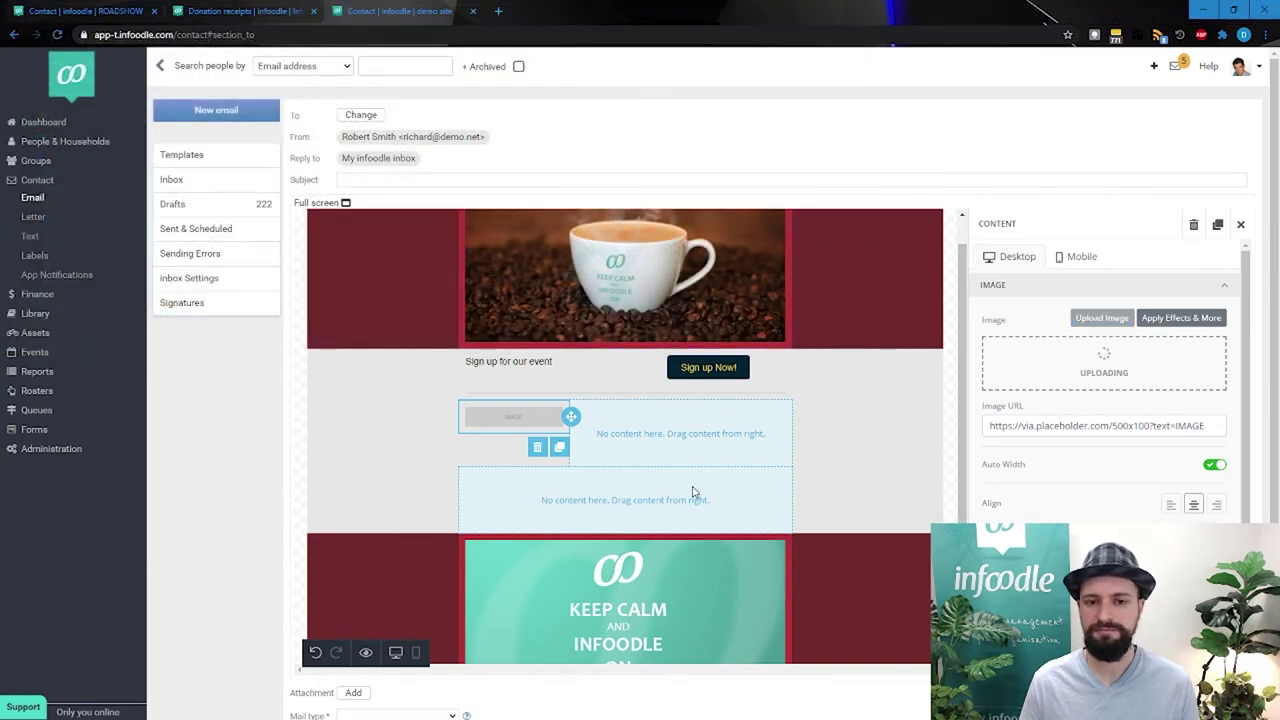
pyautogui.click(860, 440)
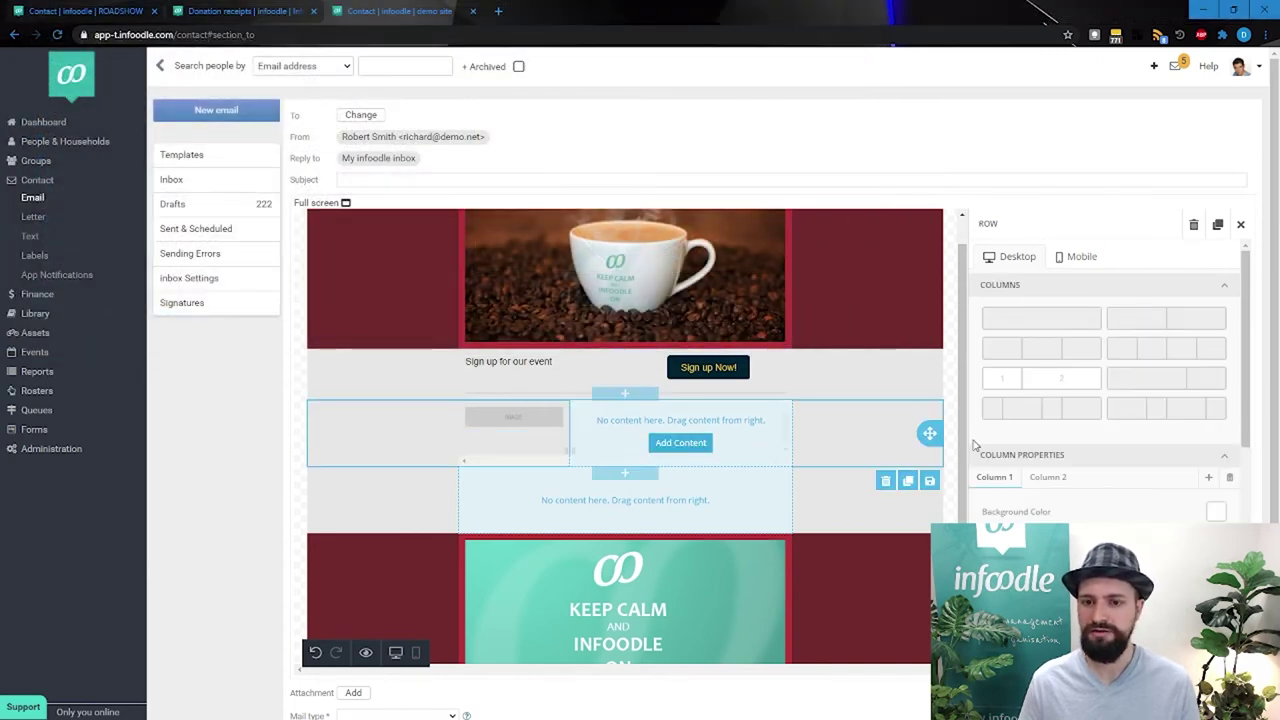
# Step: Add a text block to the empty wide column beside the phone image, and select the phone image to view its settings
pyautogui.click(686, 443)
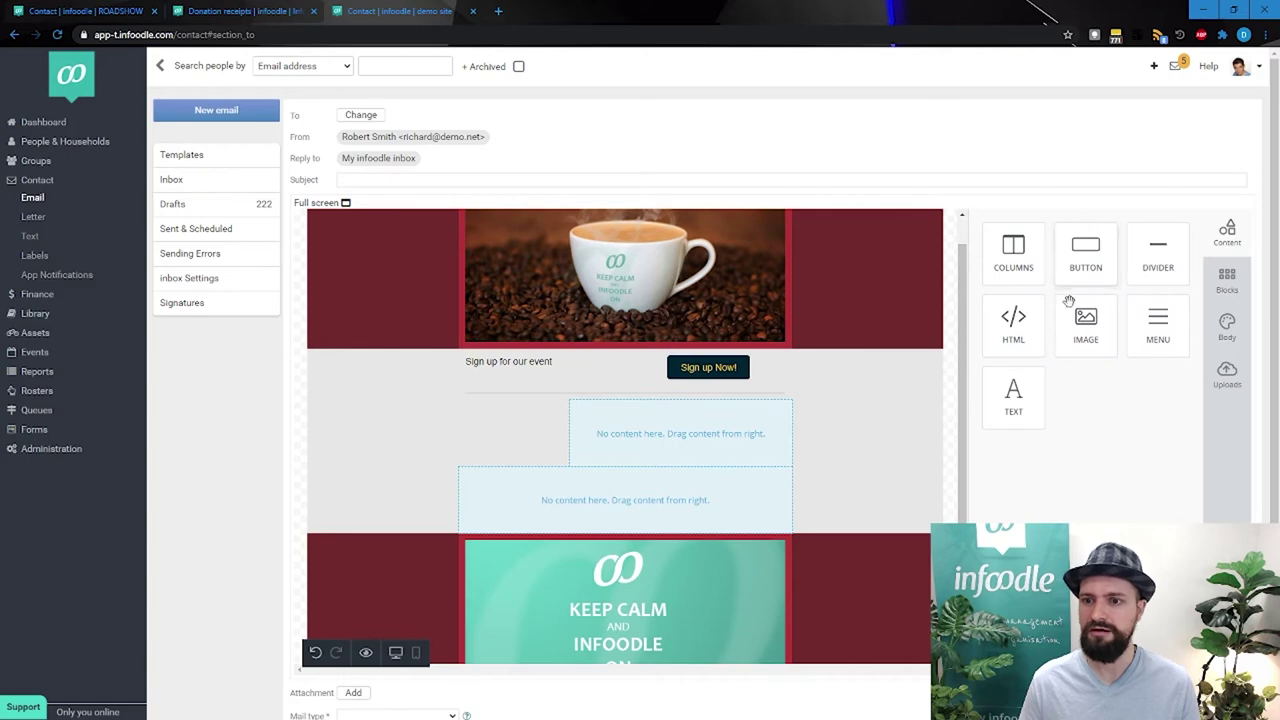
pyautogui.moveTo(1029, 397); pyautogui.dragTo(690, 430)
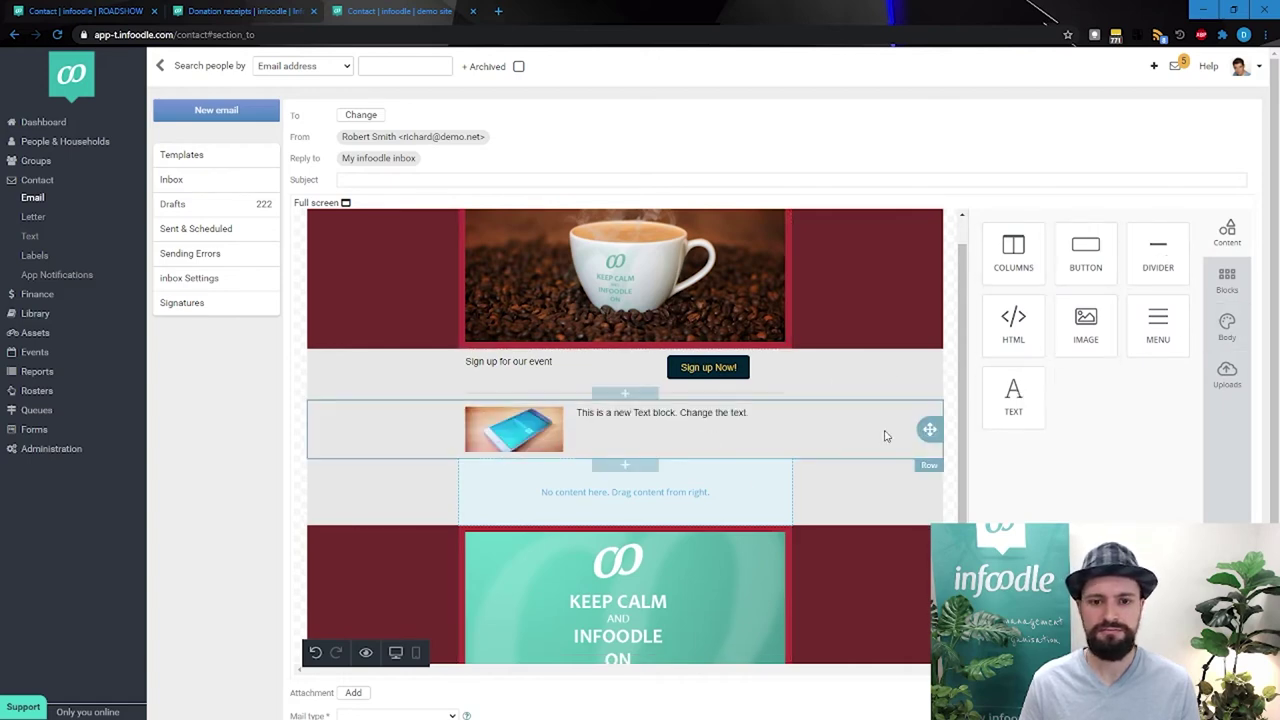
pyautogui.click(653, 421)
pyautogui.click(424, 434)
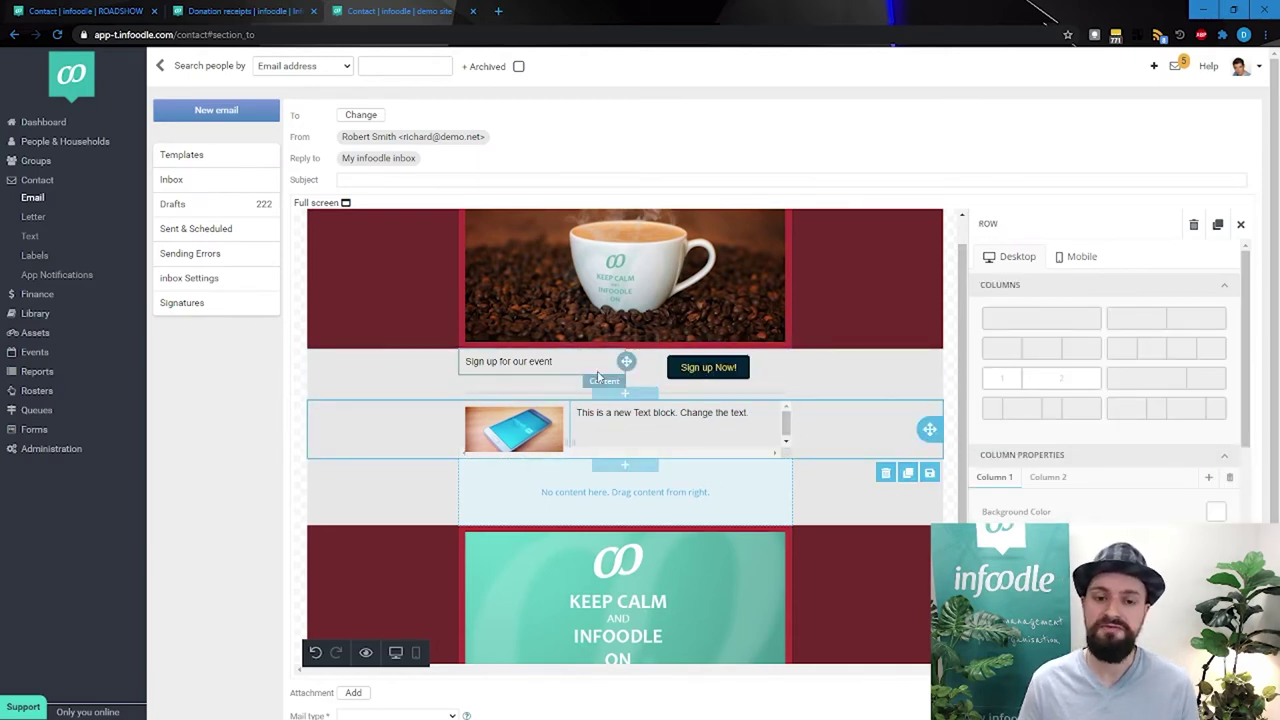
pyautogui.click(530, 431)
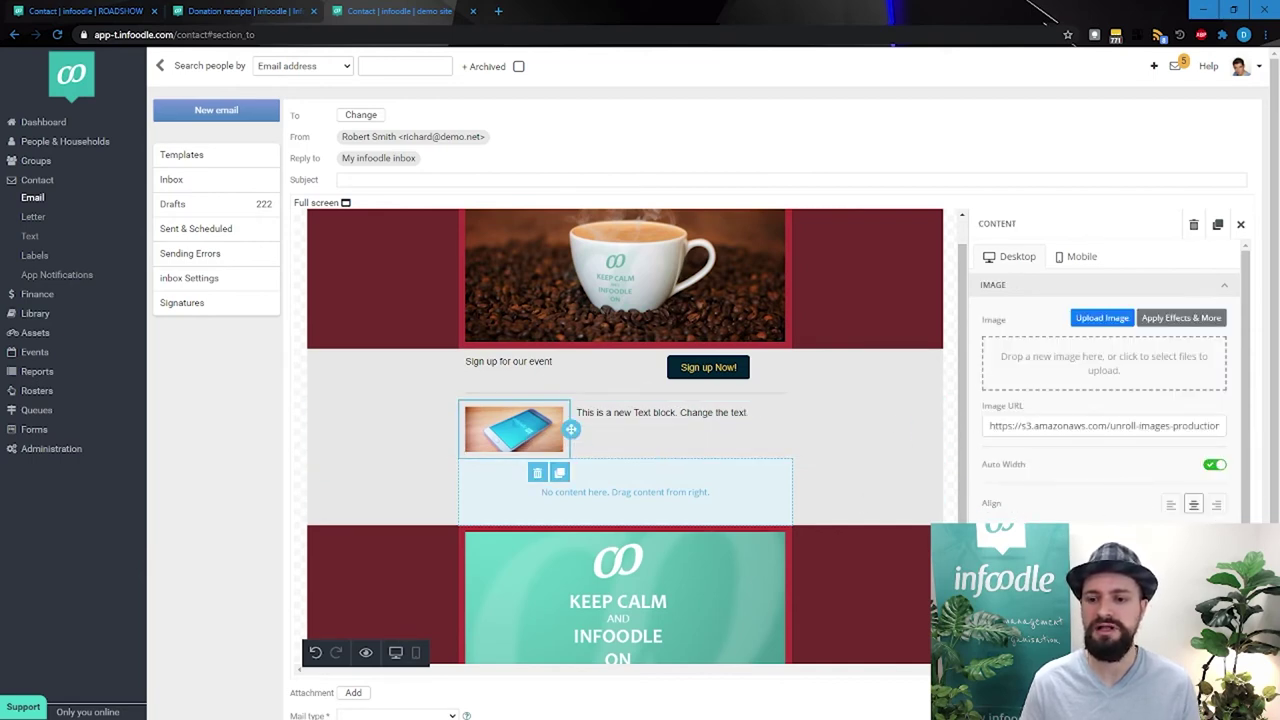
pyautogui.scroll(-1, 1100, 450)
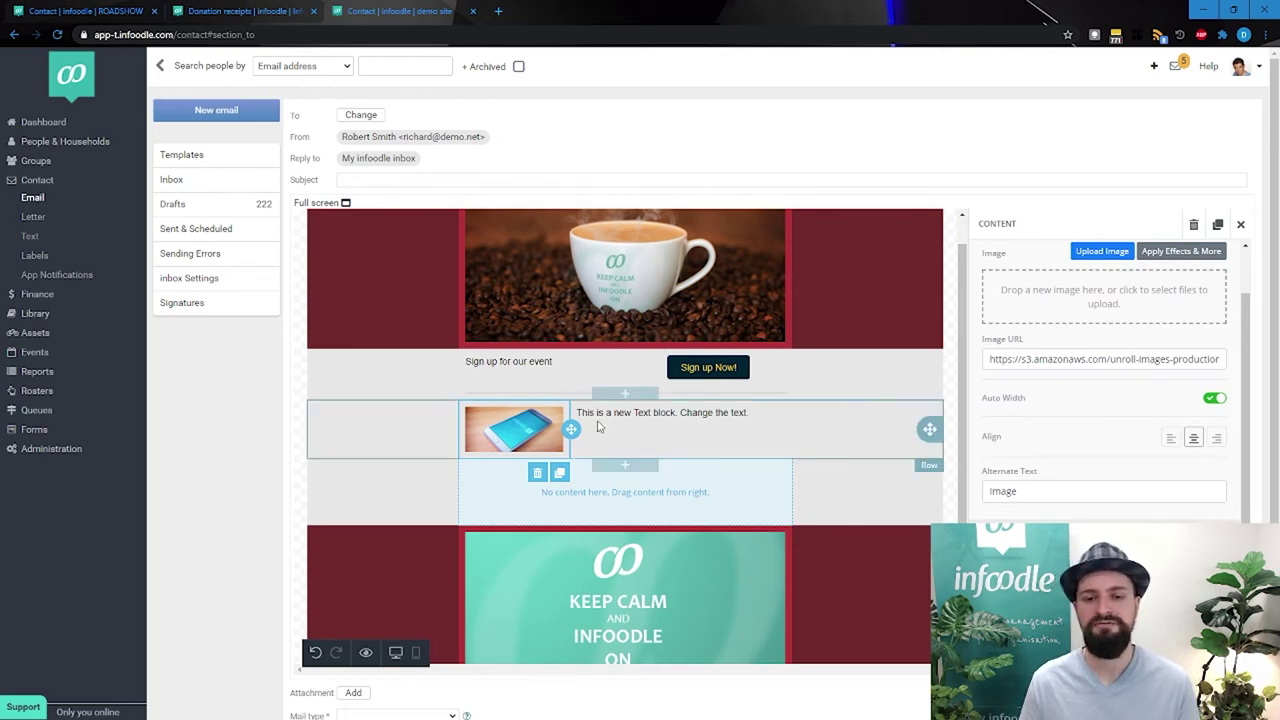
pyautogui.scroll(1, 353, 340)
pyautogui.scroll(-4, 353, 340)
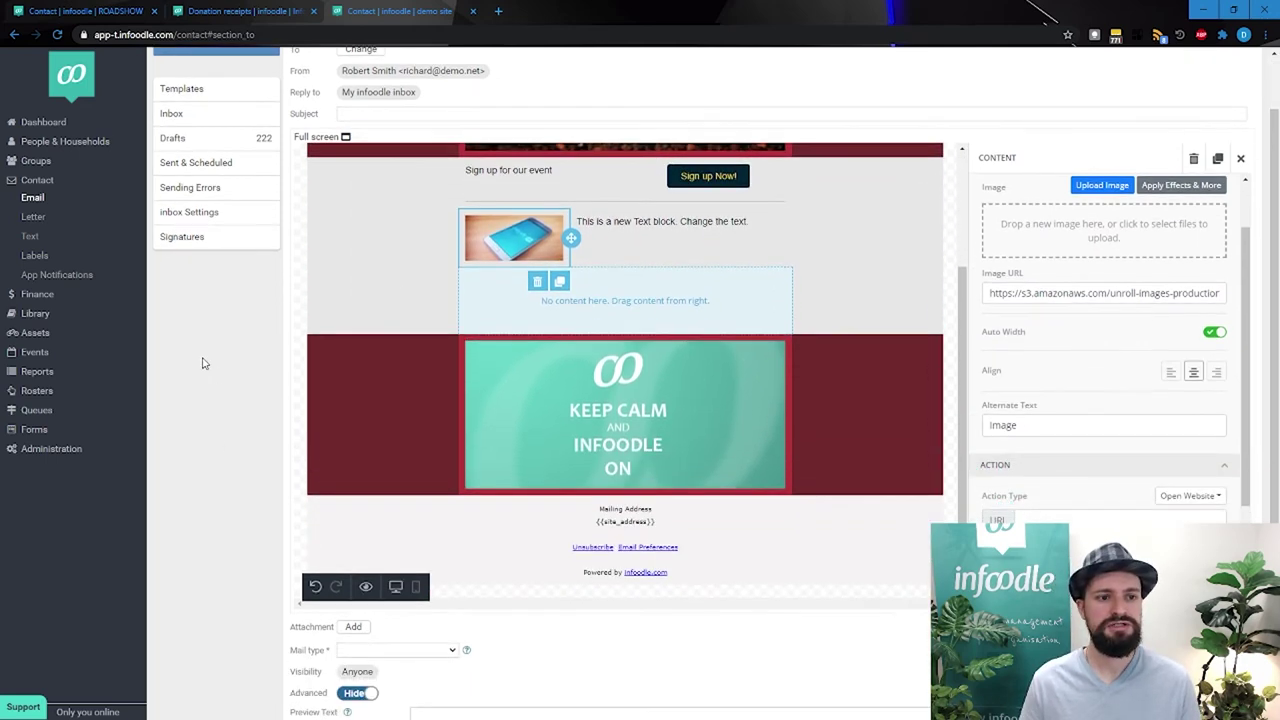
# Step: Browse the email templates, viewing "Desiger - Simple example" and "Lifegroup Seeker Invite", and return to the template list
pyautogui.click(180, 90)
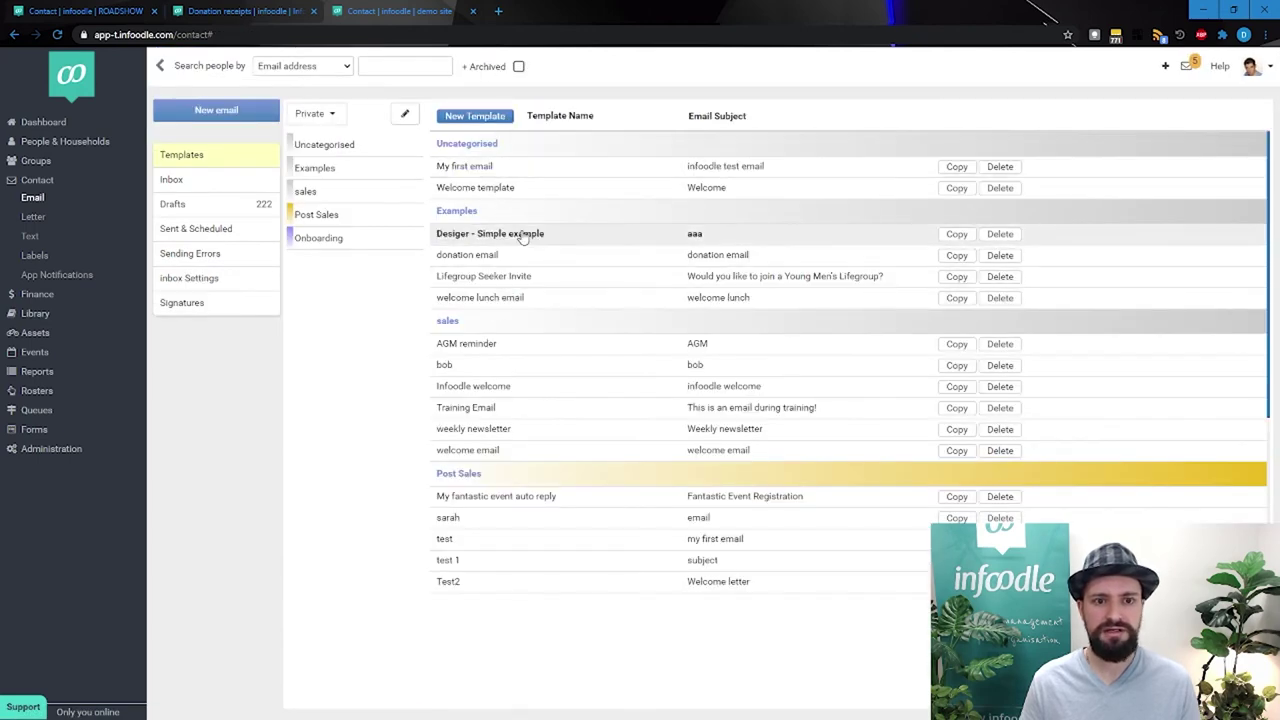
pyautogui.click(917, 238)
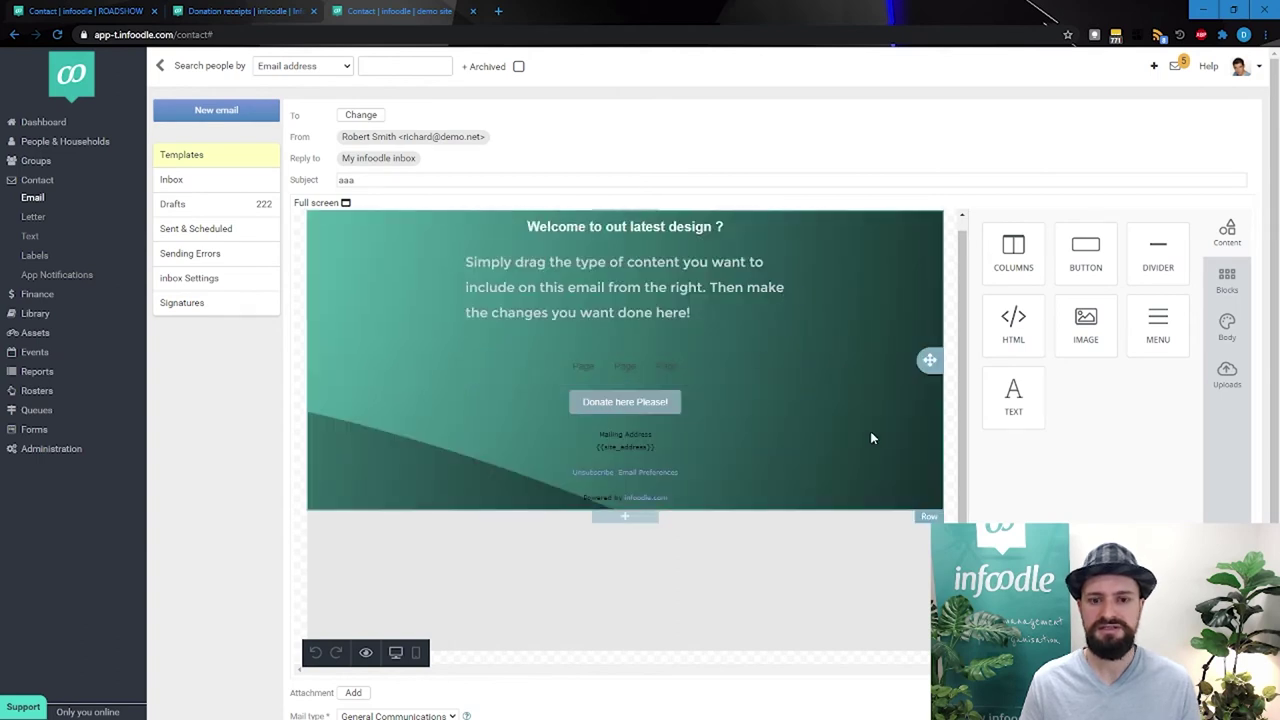
pyautogui.click(212, 160)
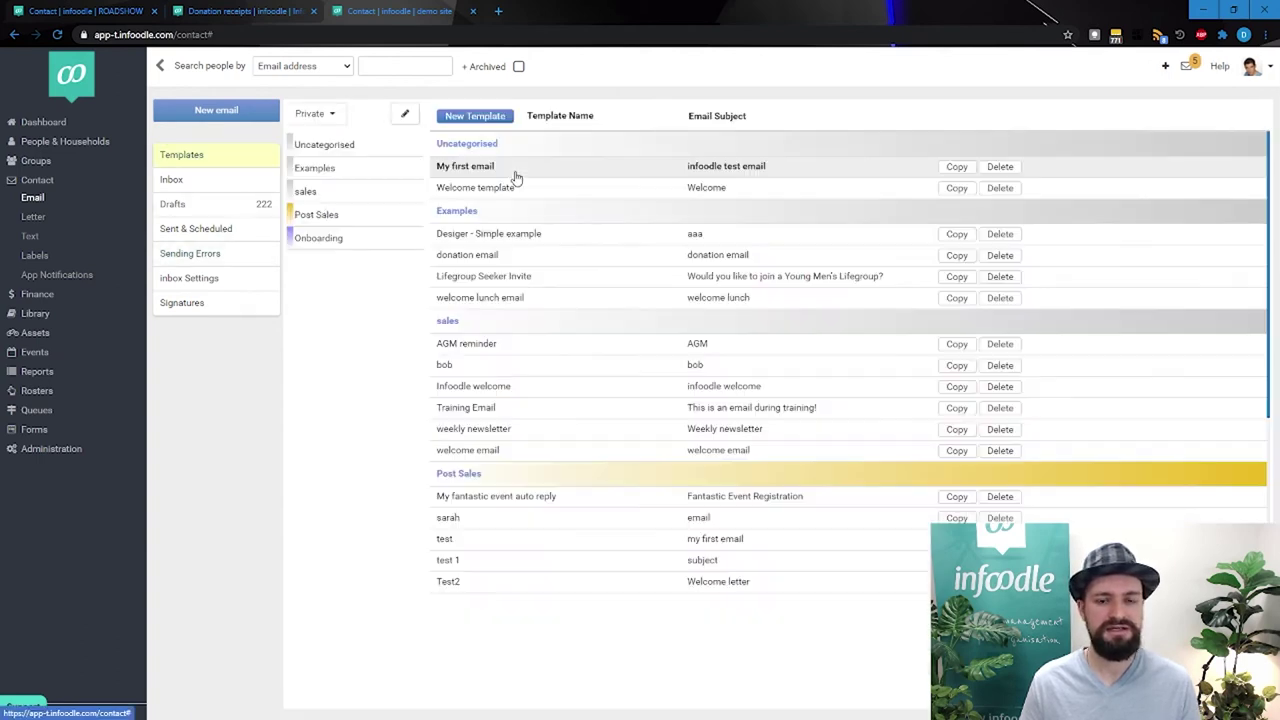
pyautogui.click(518, 280)
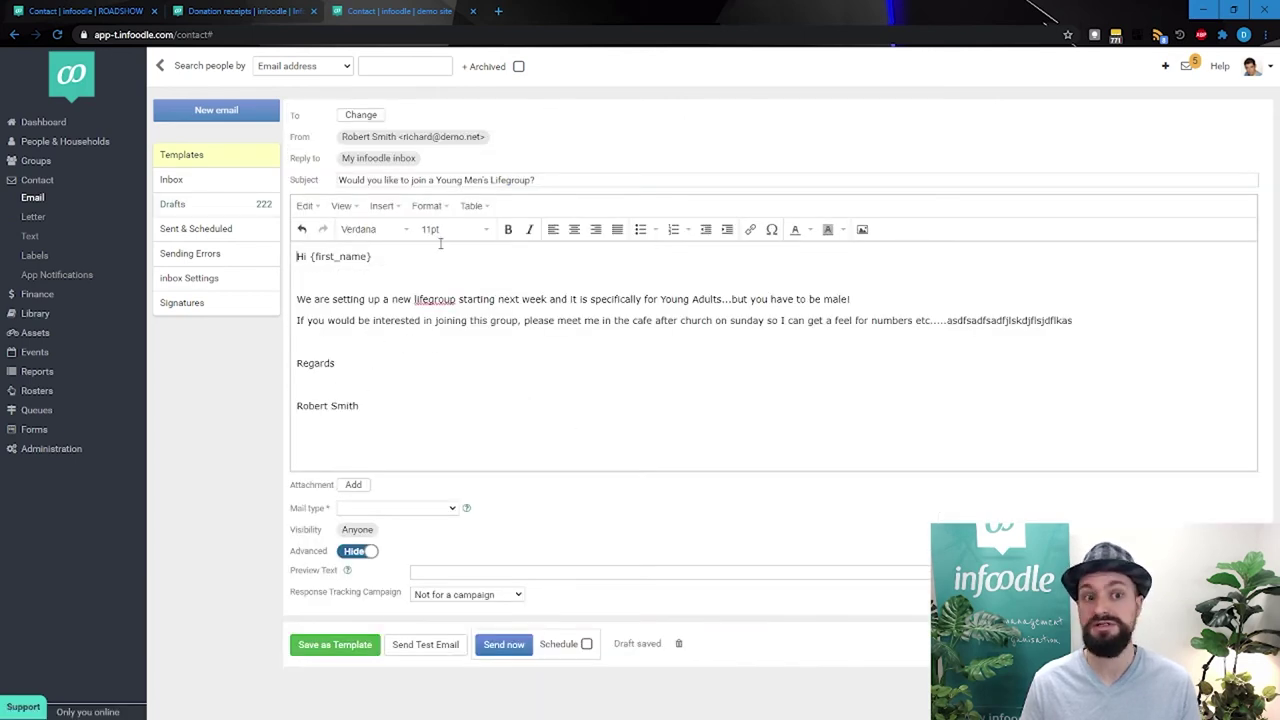
pyautogui.click(217, 157)
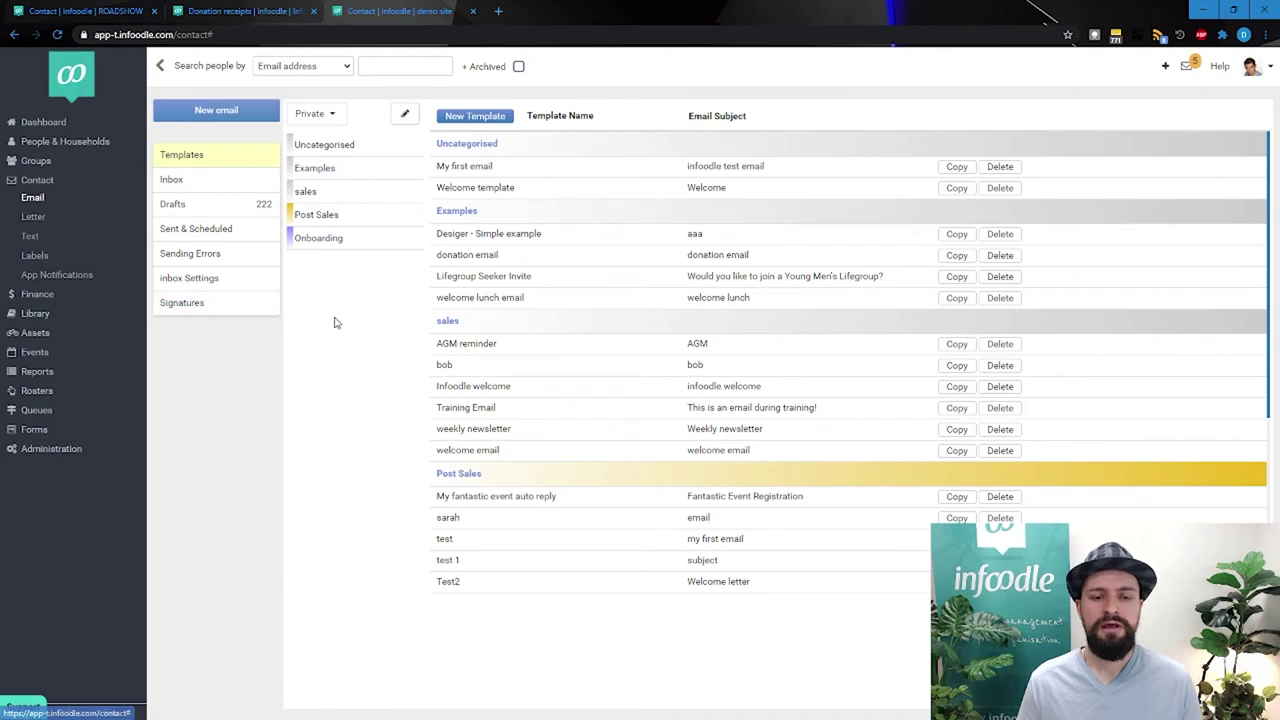
# Step: Look through the email signatures, delete the broken image and the trailing "dd" from the default signature, and save it
pyautogui.click(185, 302)
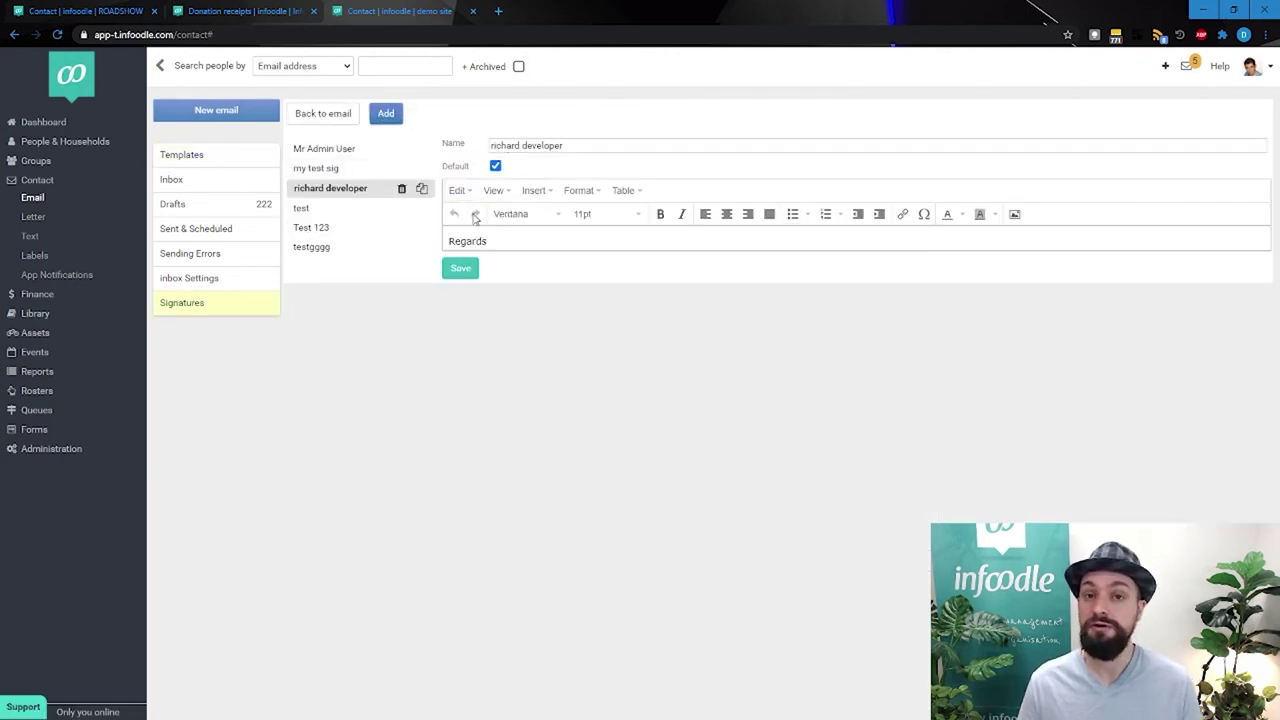
pyautogui.click(331, 166)
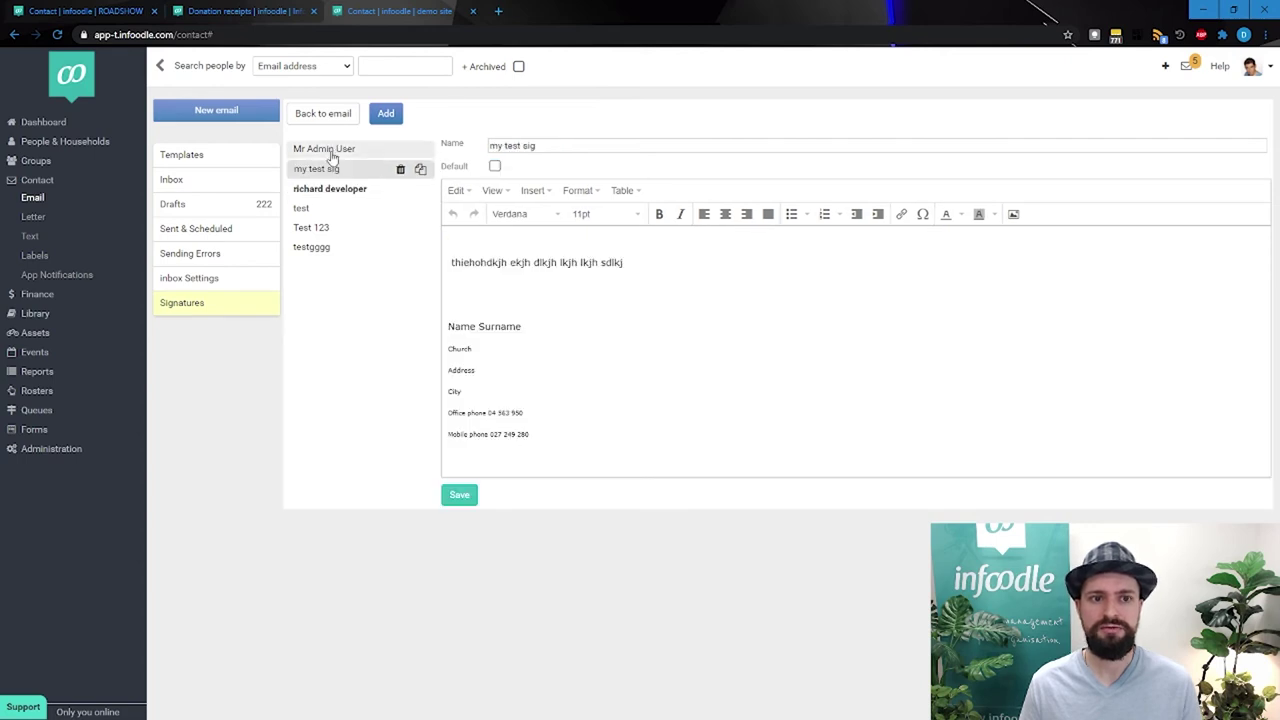
pyautogui.click(331, 150)
pyautogui.click(335, 190)
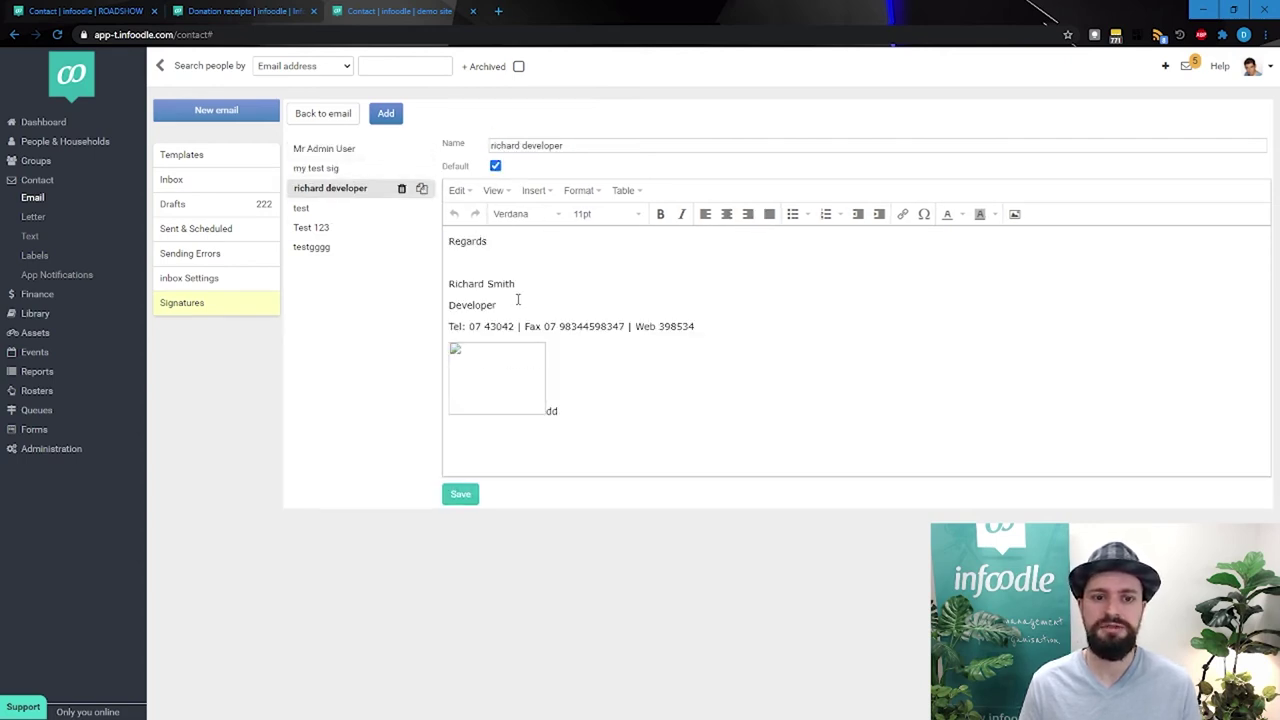
pyautogui.moveTo(597, 415); pyautogui.dragTo(426, 363)
pyautogui.press('BackSpace')
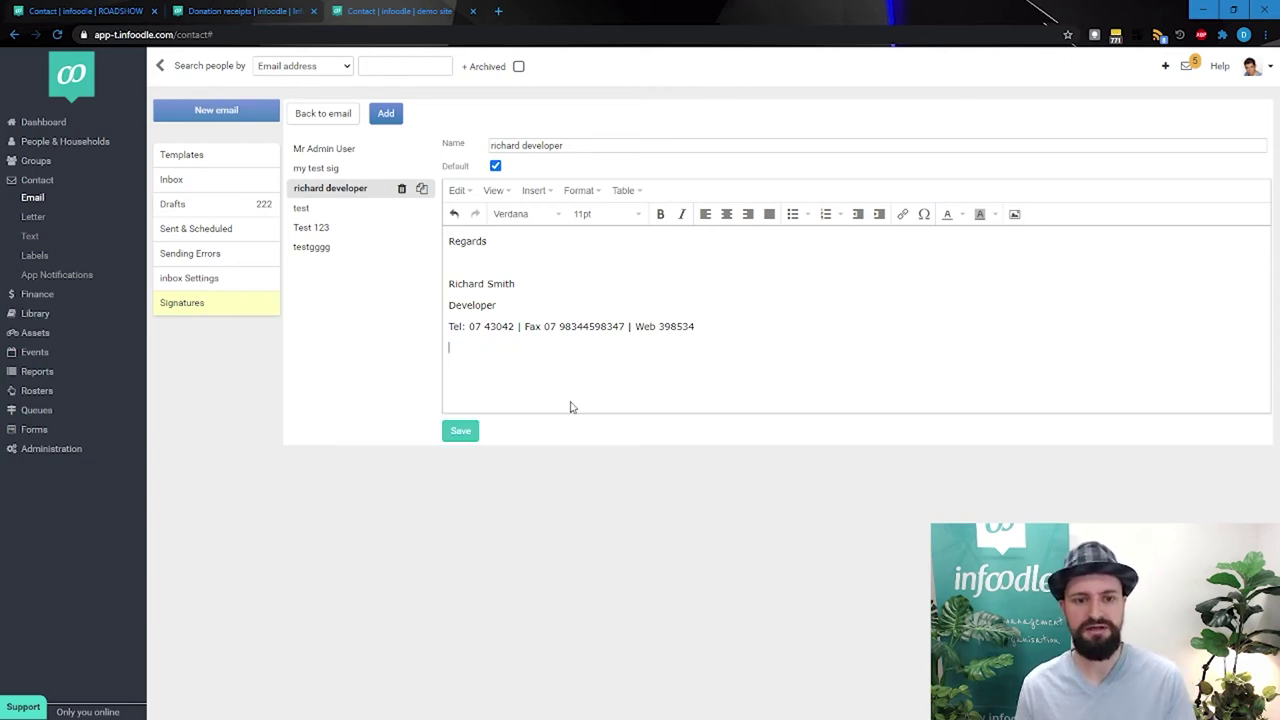
pyautogui.click(462, 431)
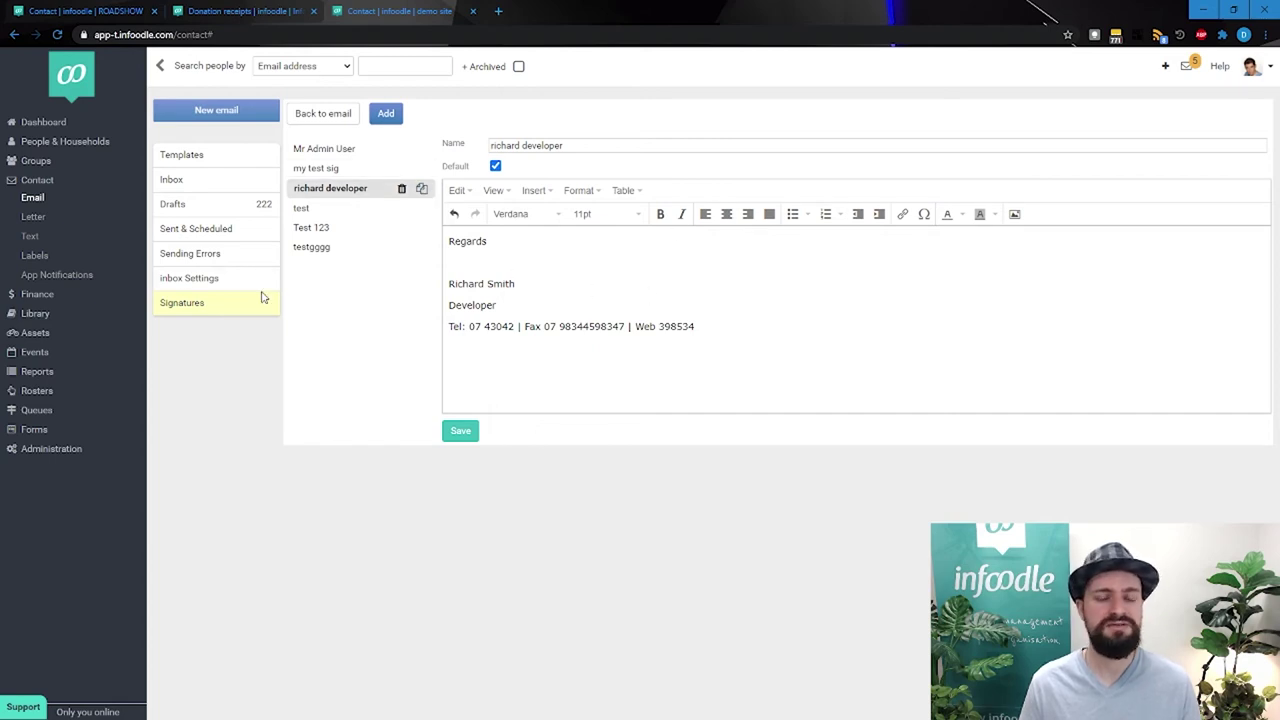
# Step: View the inbox processing settings and open the person search for forwarding a copy of incoming emails
pyautogui.click(211, 279)
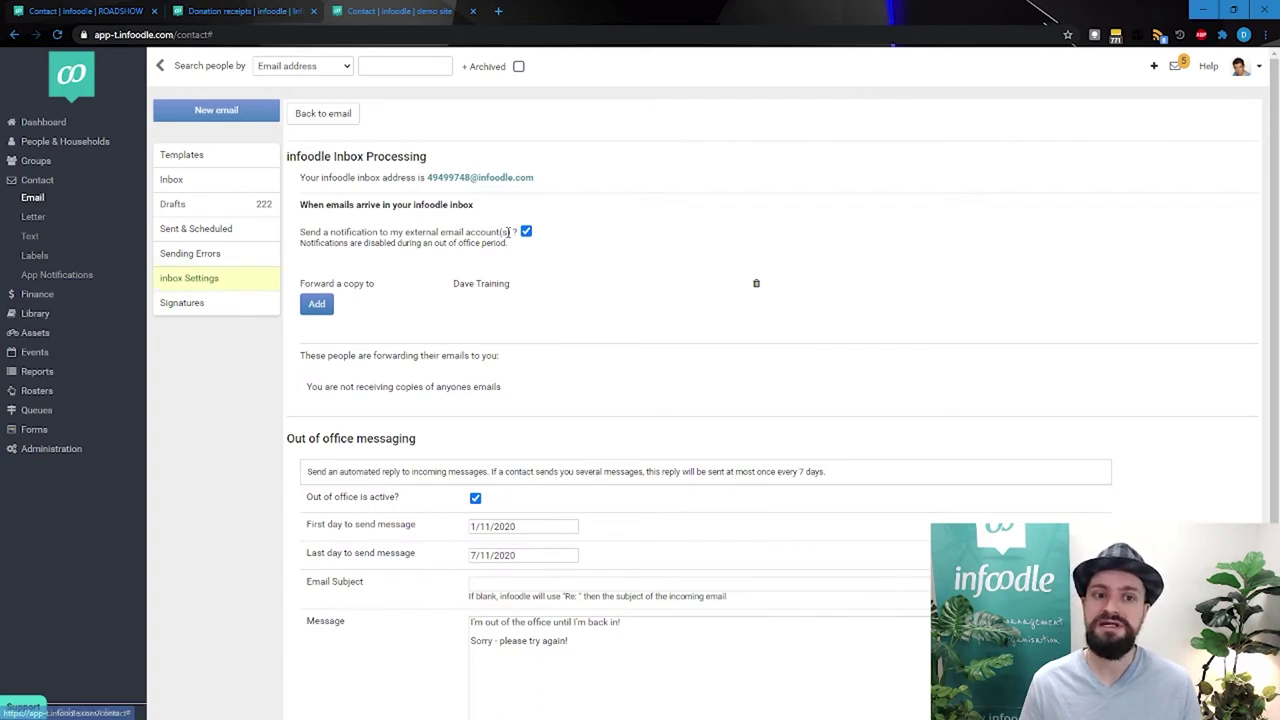
pyautogui.moveTo(299, 205); pyautogui.dragTo(485, 210)
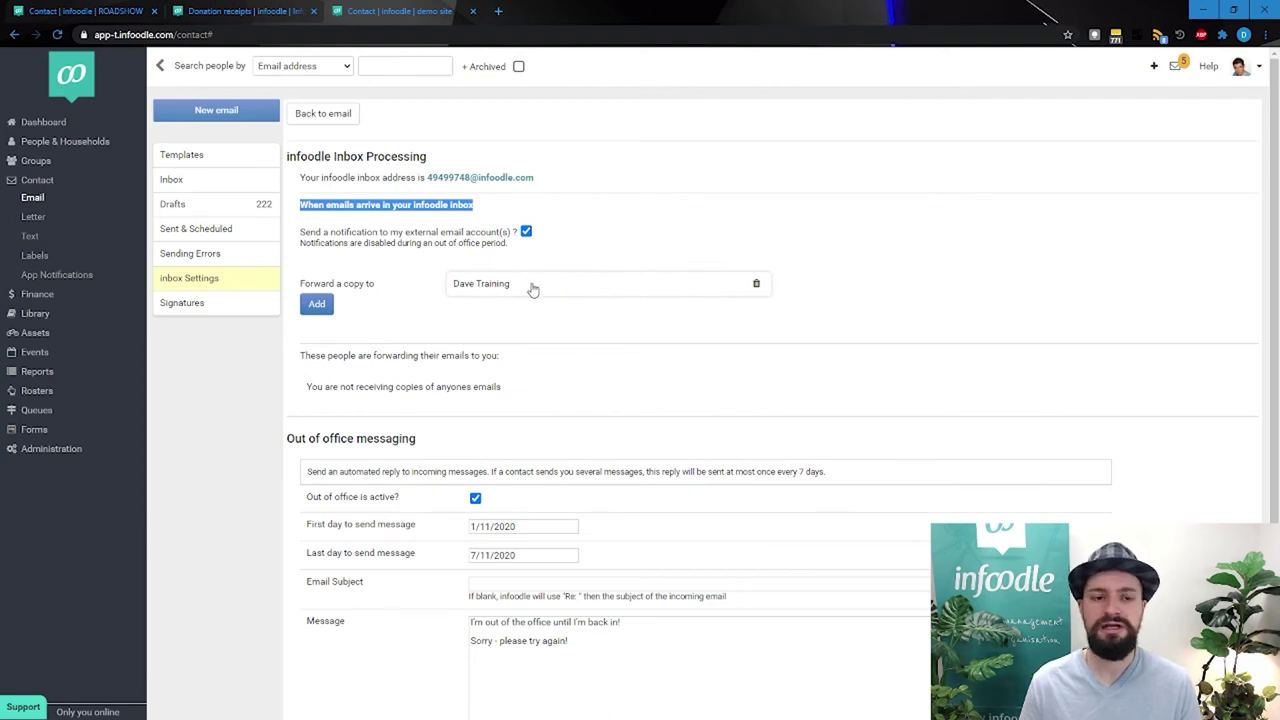
pyautogui.scroll(-1, 528, 289)
pyautogui.click(315, 240)
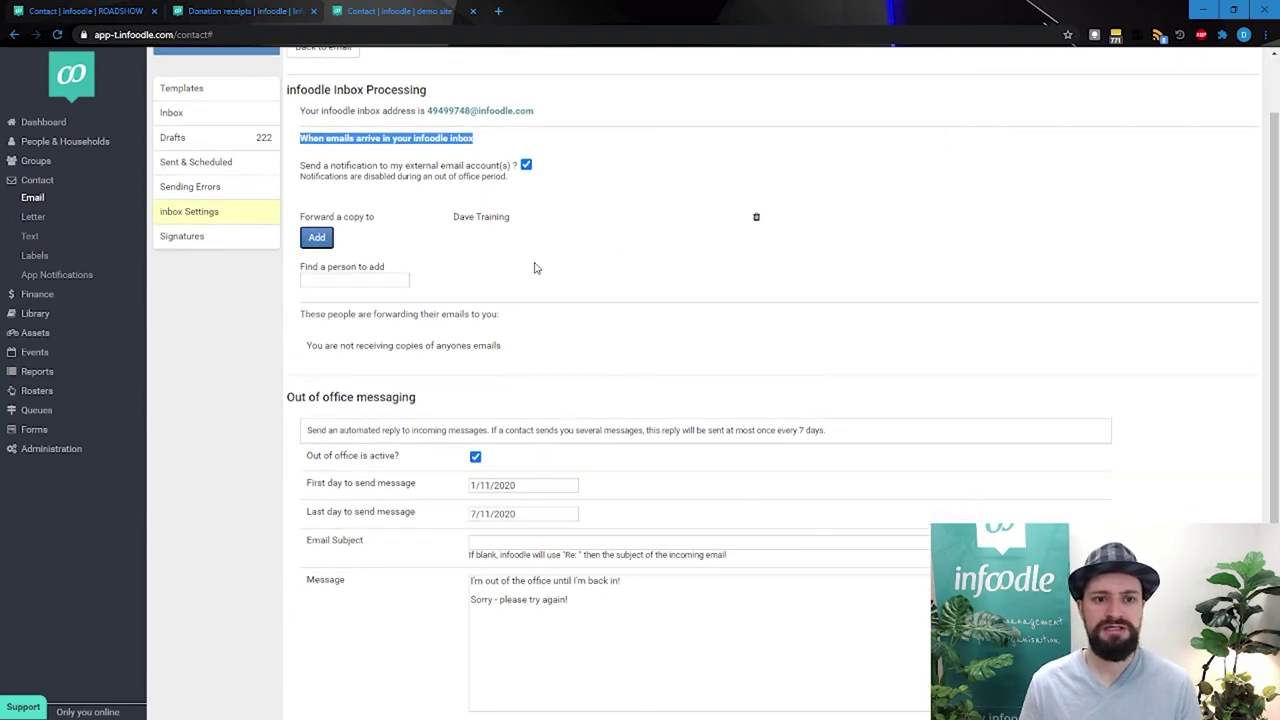
# Step: Set the out-of-office message's first day to 1/12/2020 and its last day to 30/11/2020
pyautogui.scroll(-1, 362, 352)
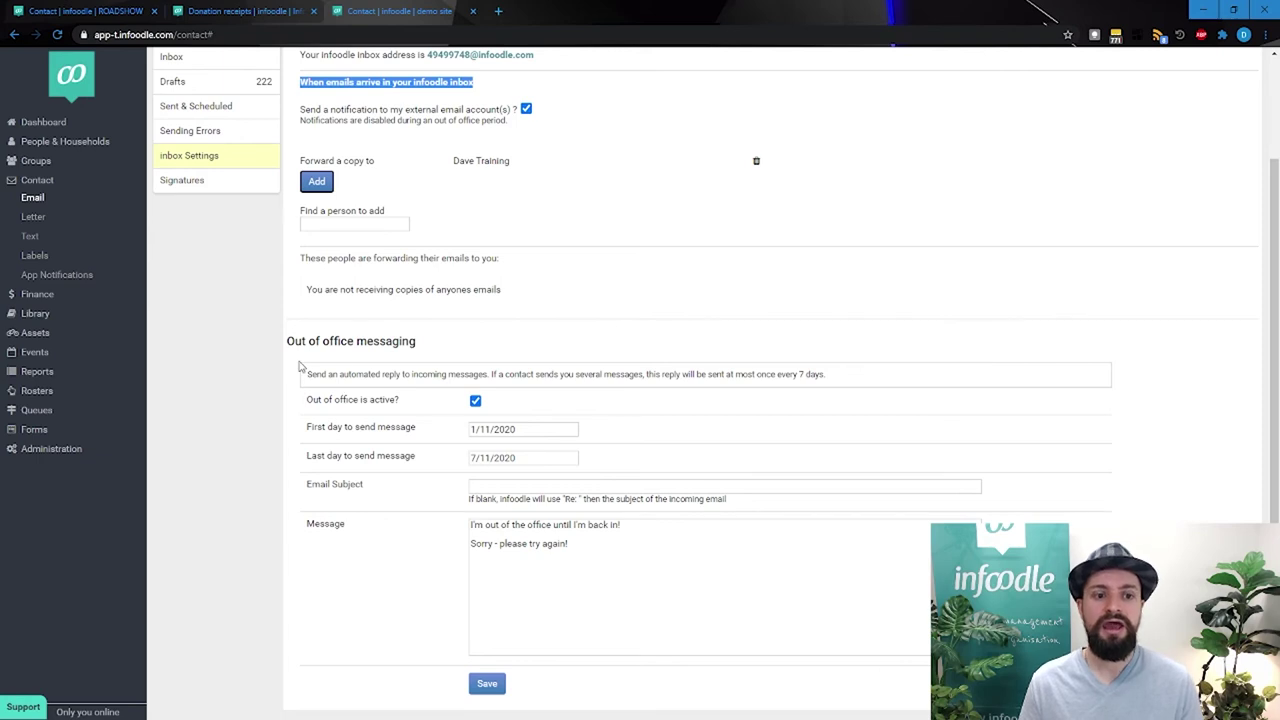
pyautogui.moveTo(312, 393); pyautogui.dragTo(422, 418)
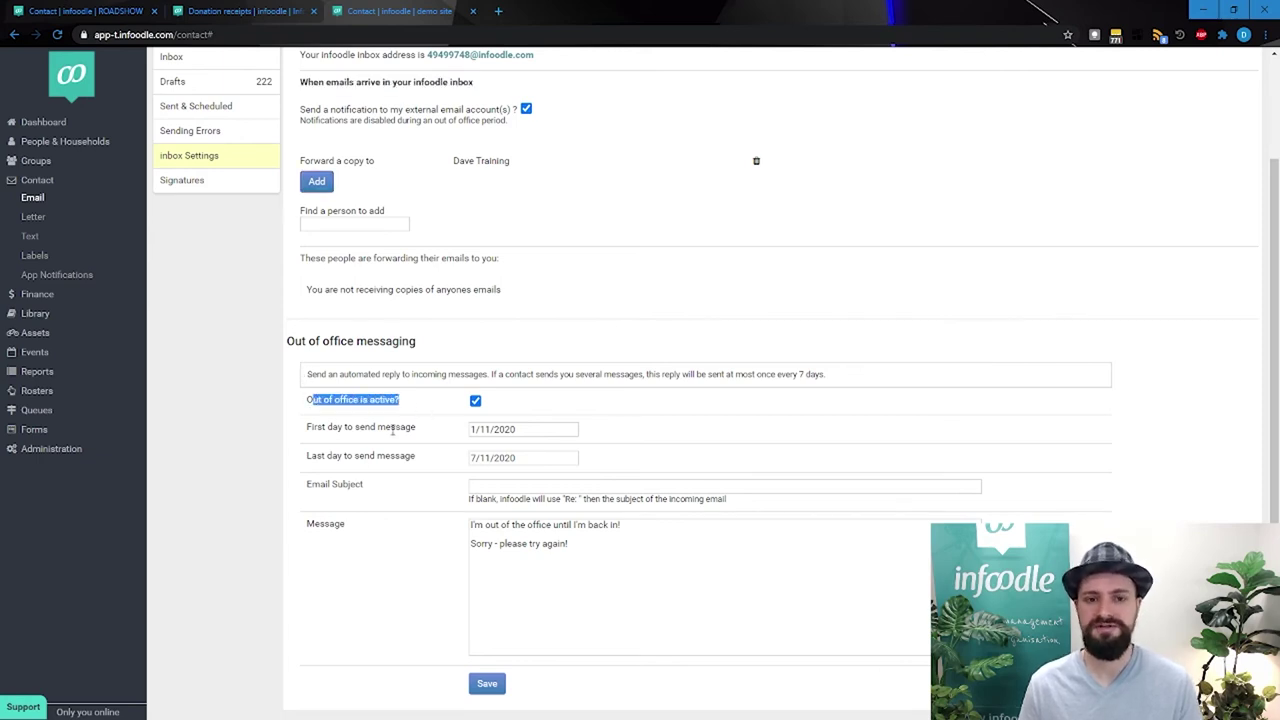
pyautogui.click(393, 430)
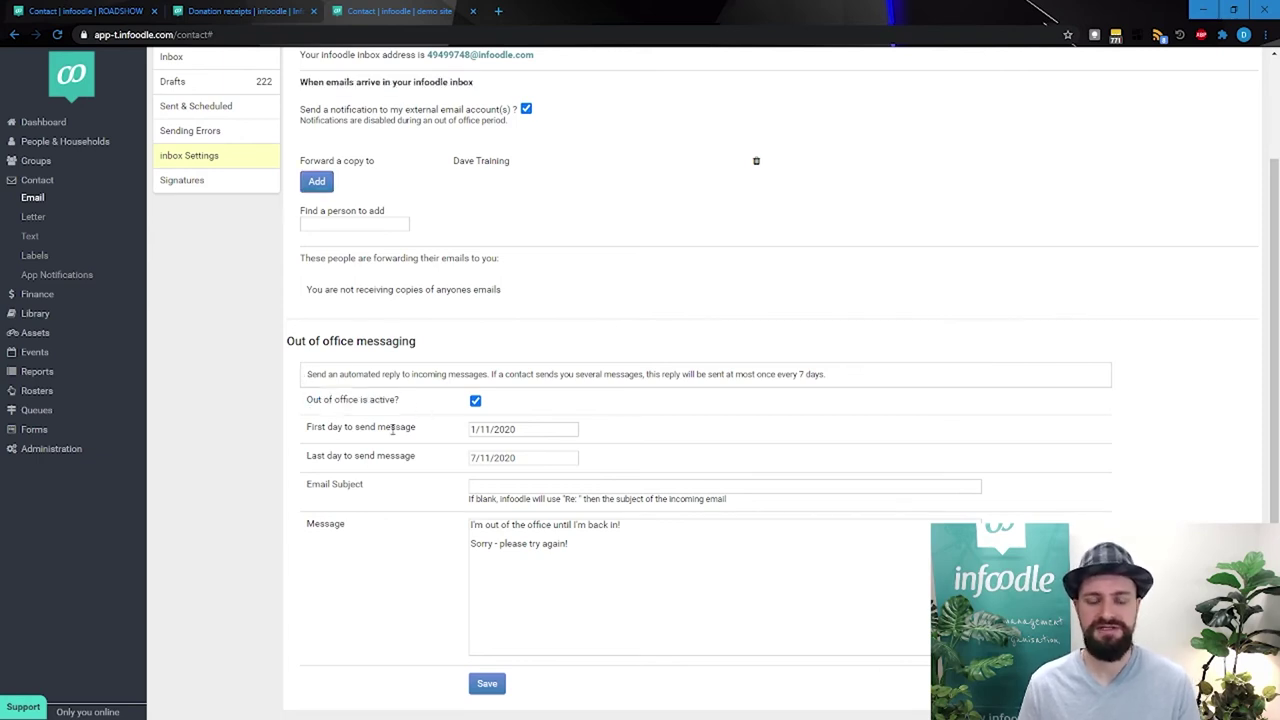
pyautogui.click(550, 430)
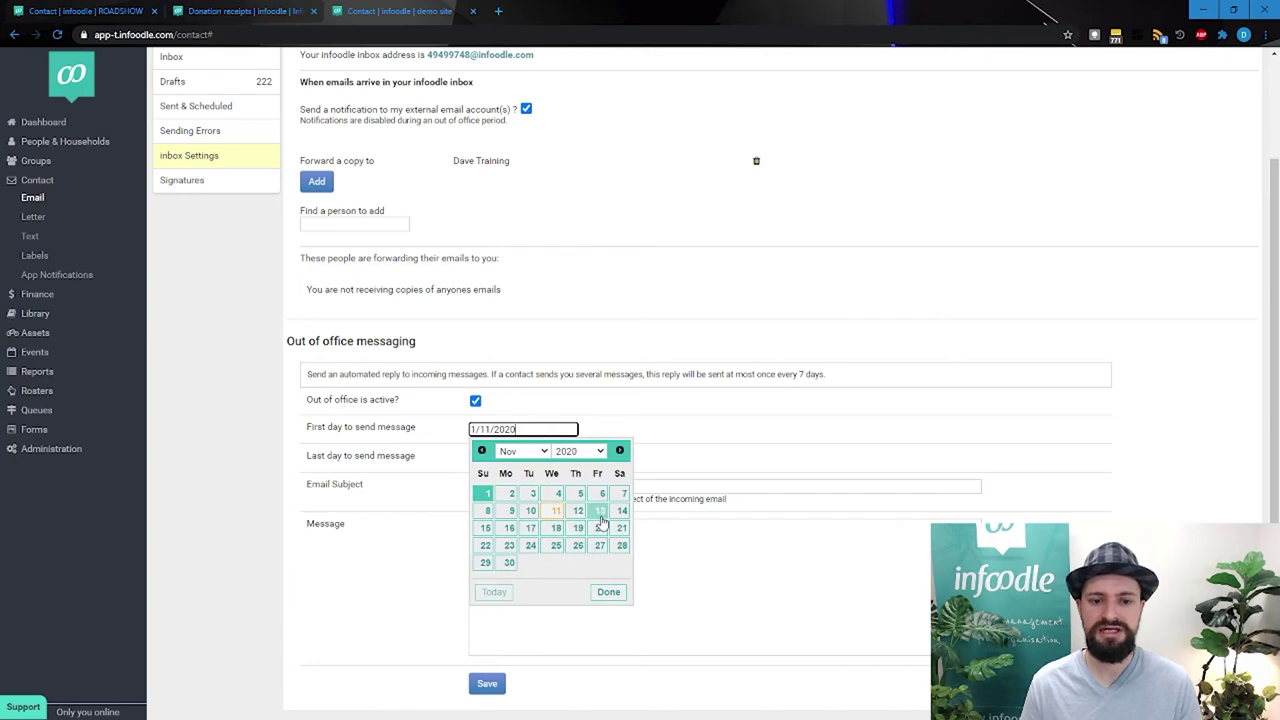
pyautogui.click(521, 451)
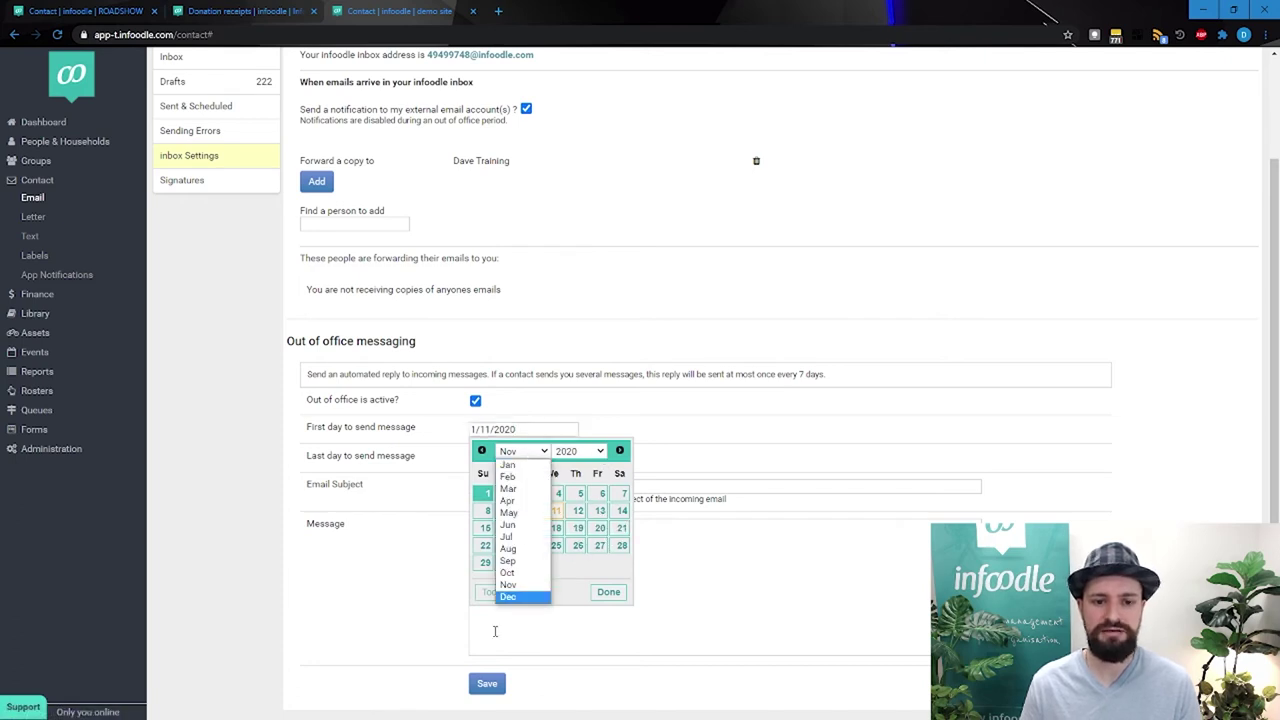
pyautogui.click(508, 597)
pyautogui.click(533, 494)
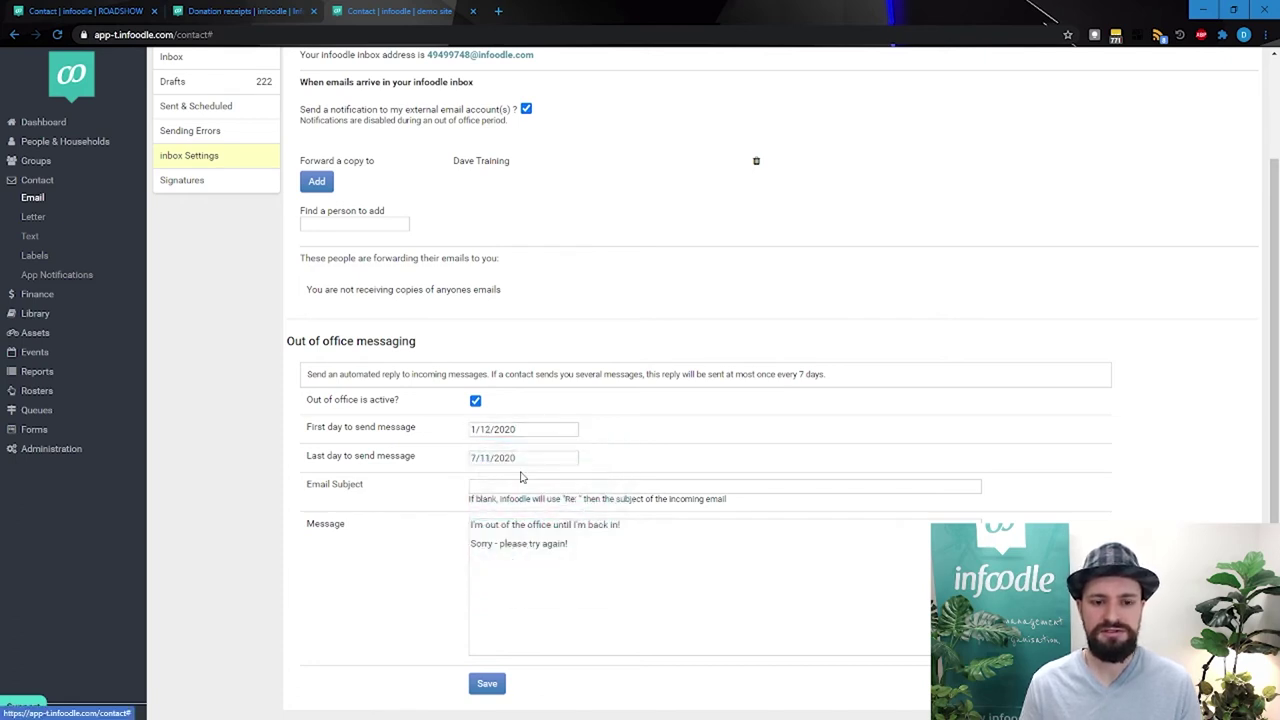
pyautogui.click(513, 458)
pyautogui.click(528, 591)
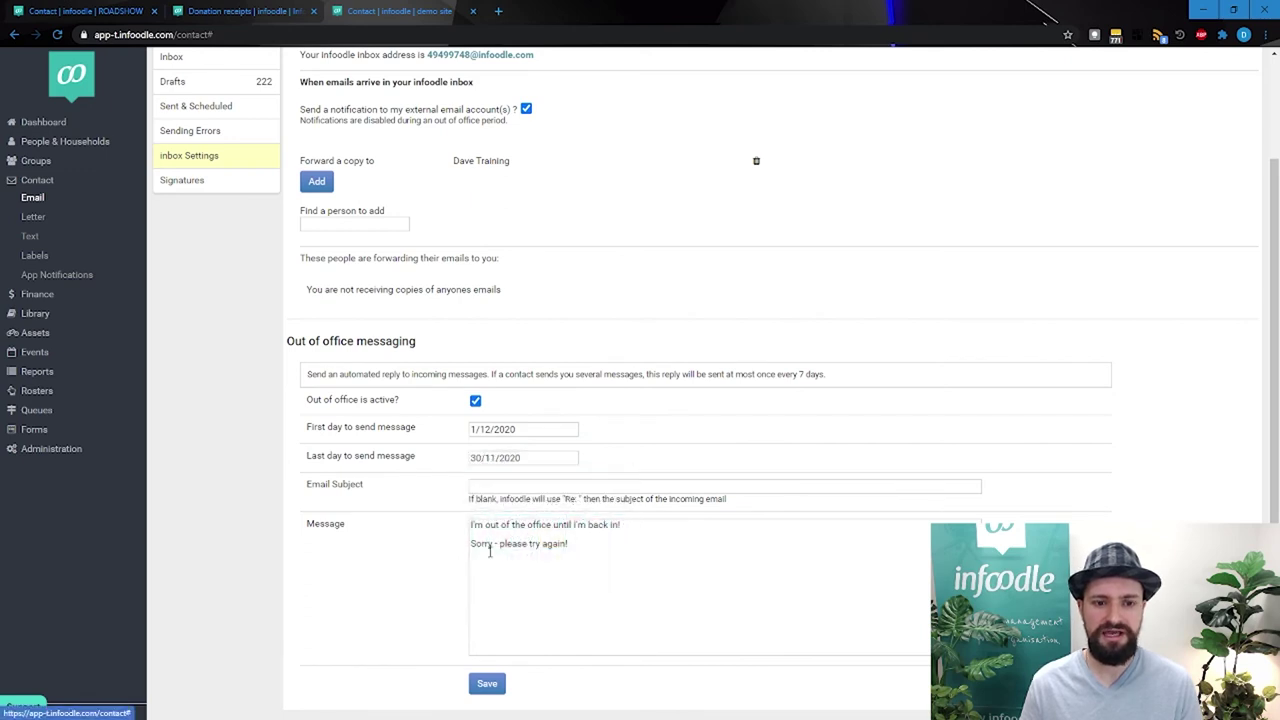
# Step: Enter "Scuba Diving --- Sorry" as the out-of-office email subject
pyautogui.click(483, 487)
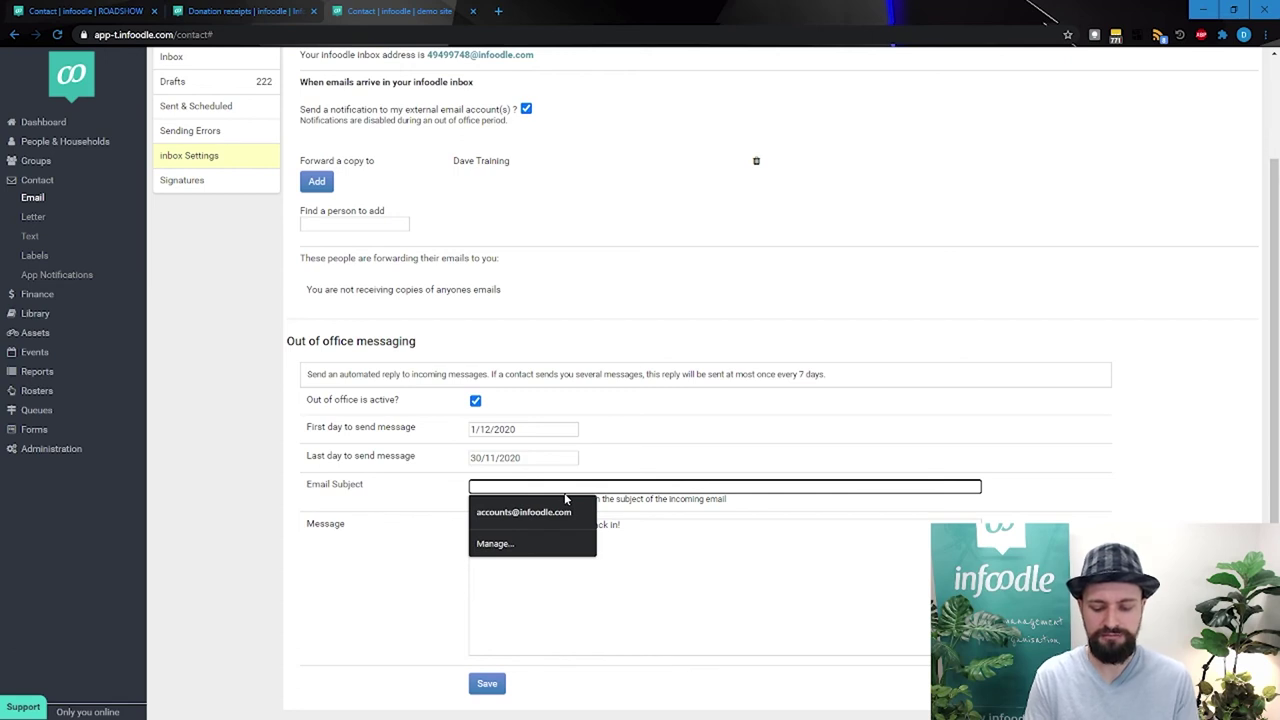
pyautogui.write('Scuba Diving --')
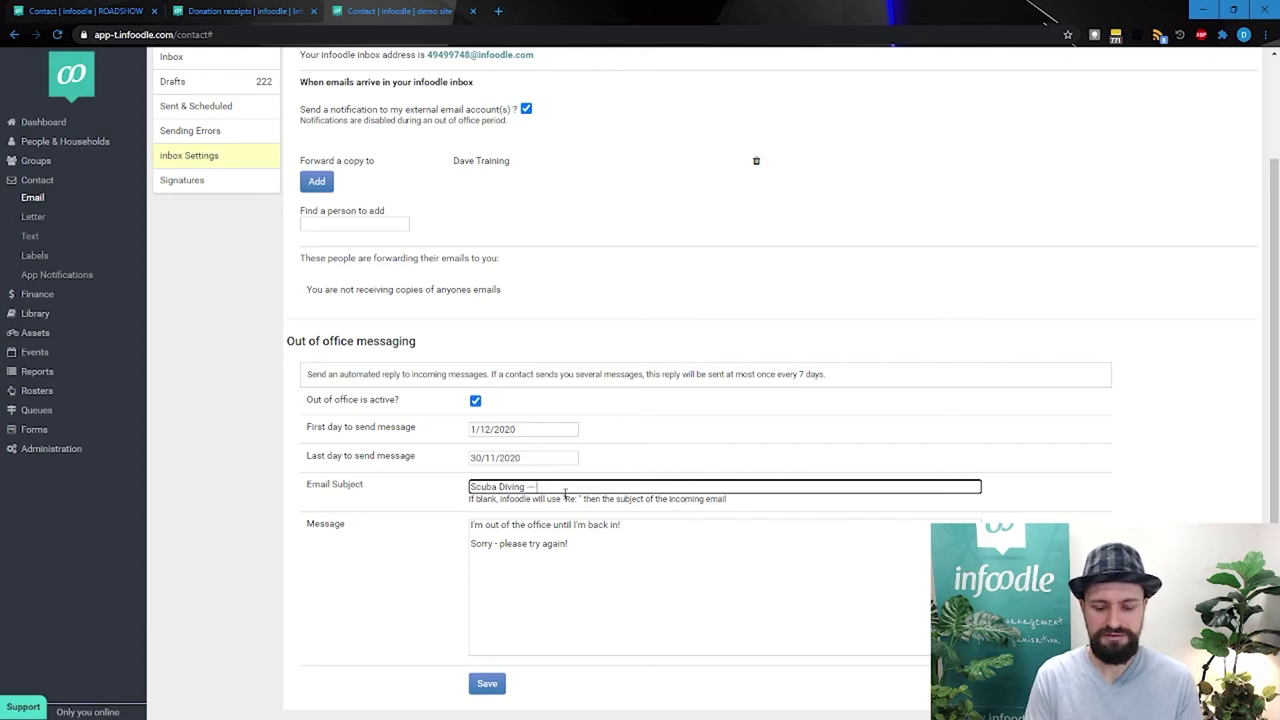
pyautogui.write('rry')
# Step: Add the line "I'm out of the office until" to the out-of-office message and try to save the settings
pyautogui.moveTo(591, 546); pyautogui.dragTo(392, 498)
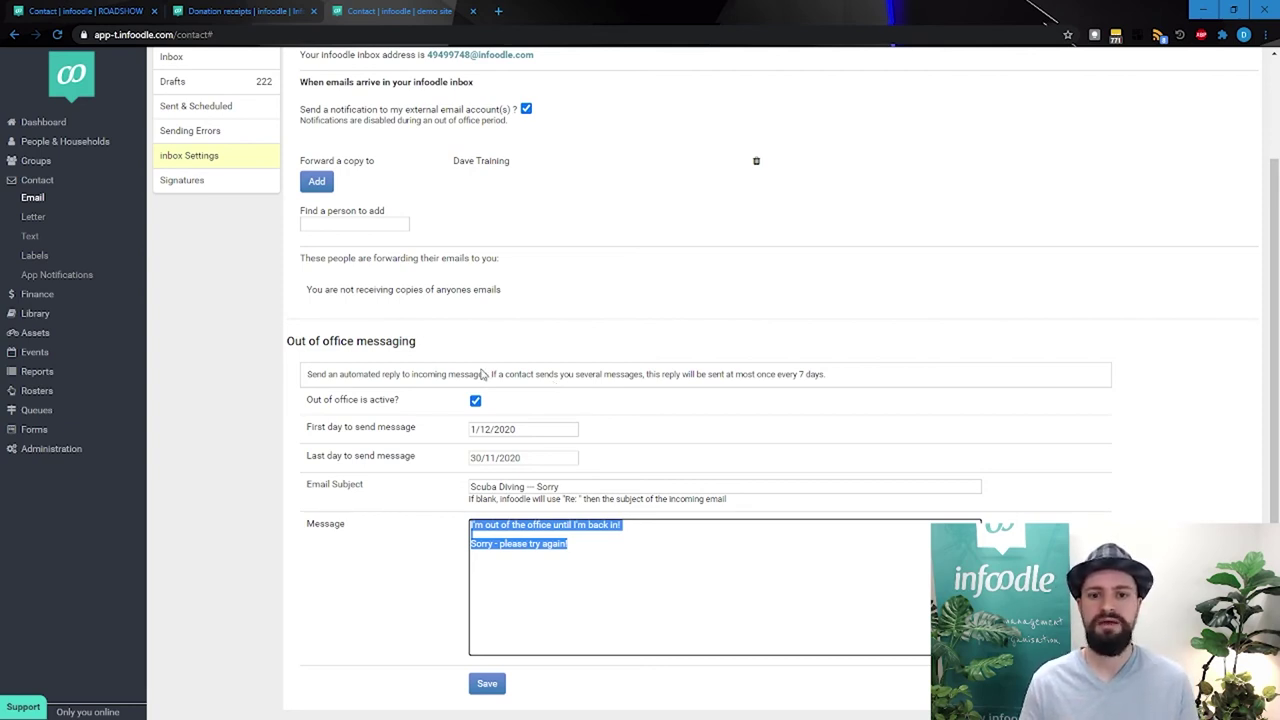
pyautogui.moveTo(481, 374); pyautogui.dragTo(846, 384)
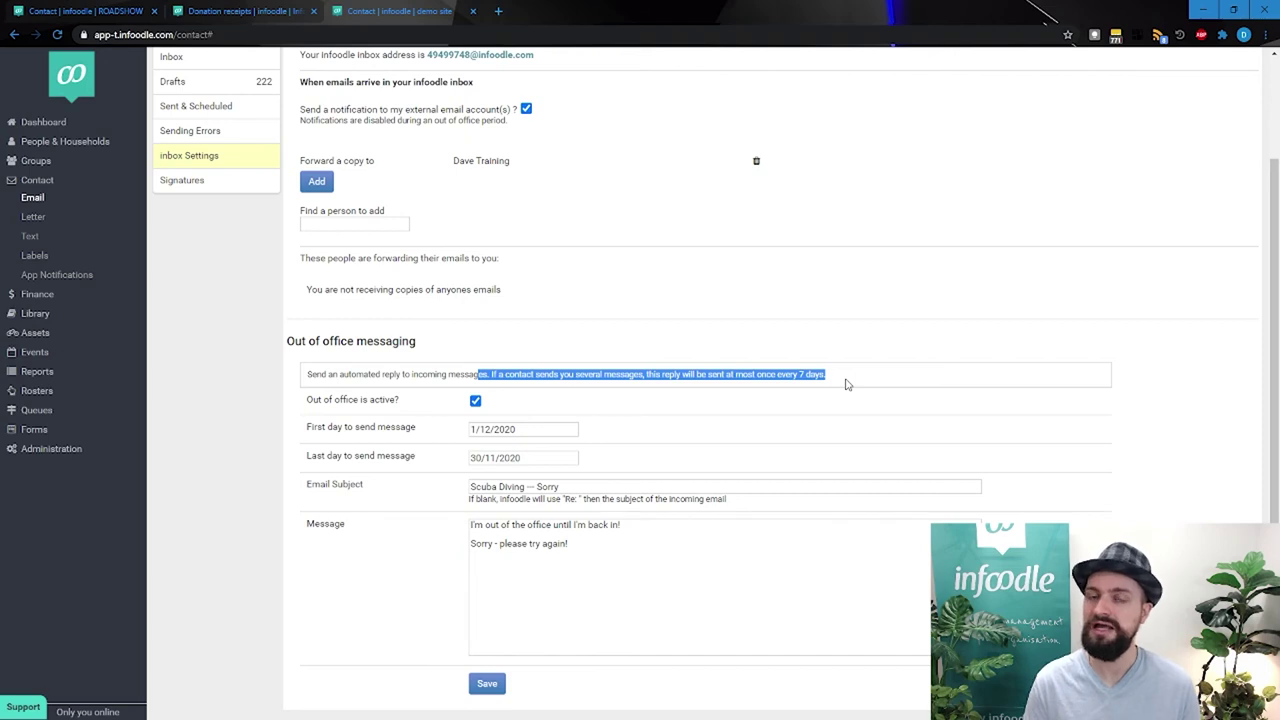
pyautogui.click(637, 576)
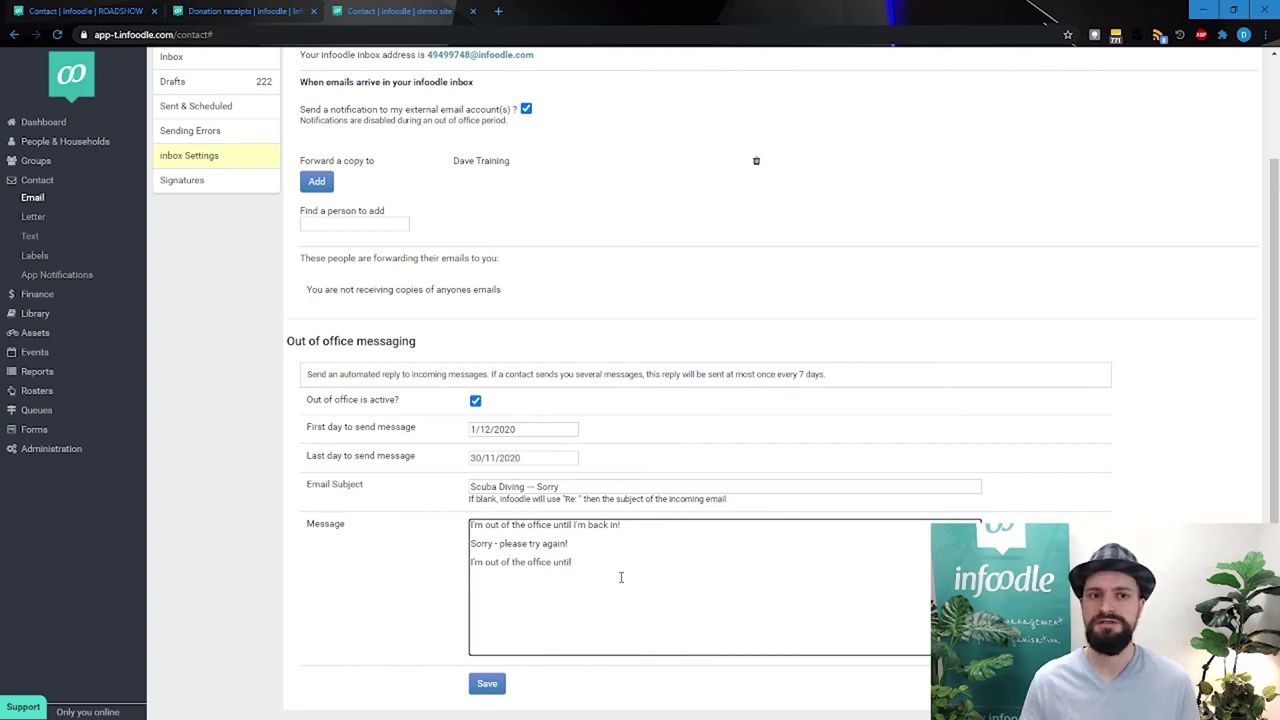
pyautogui.click(487, 683)
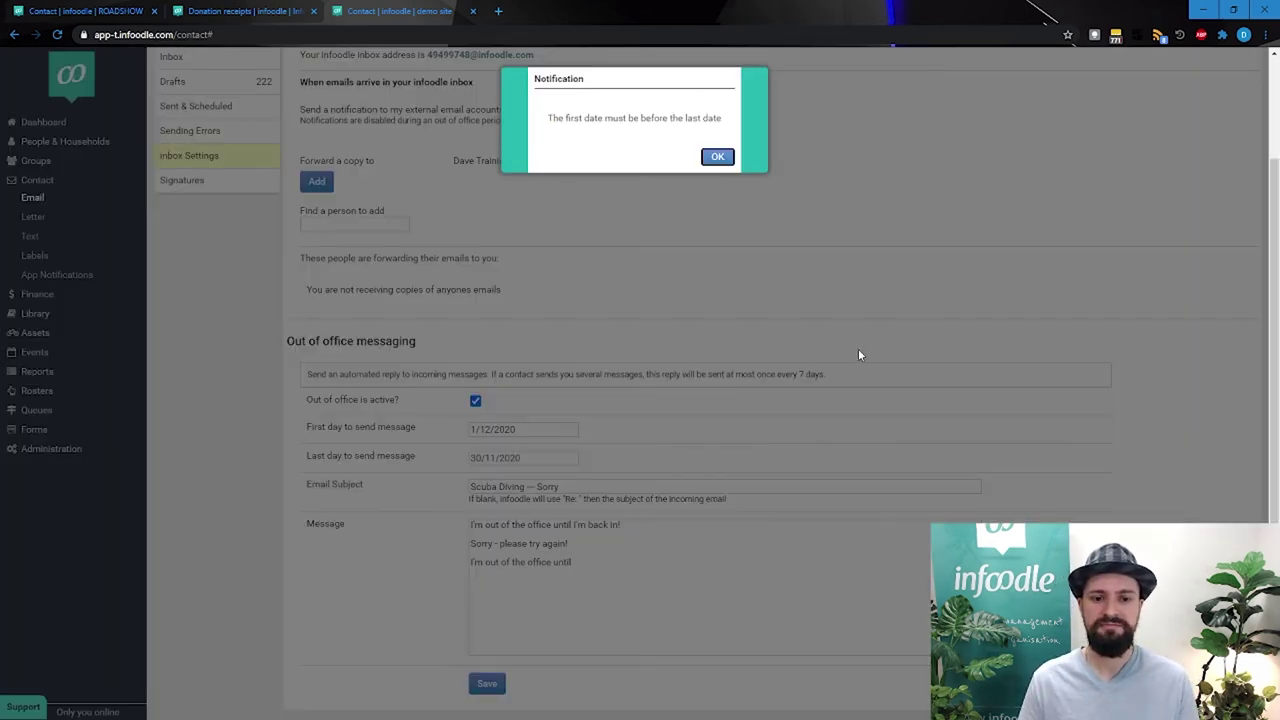
pyautogui.click(719, 158)
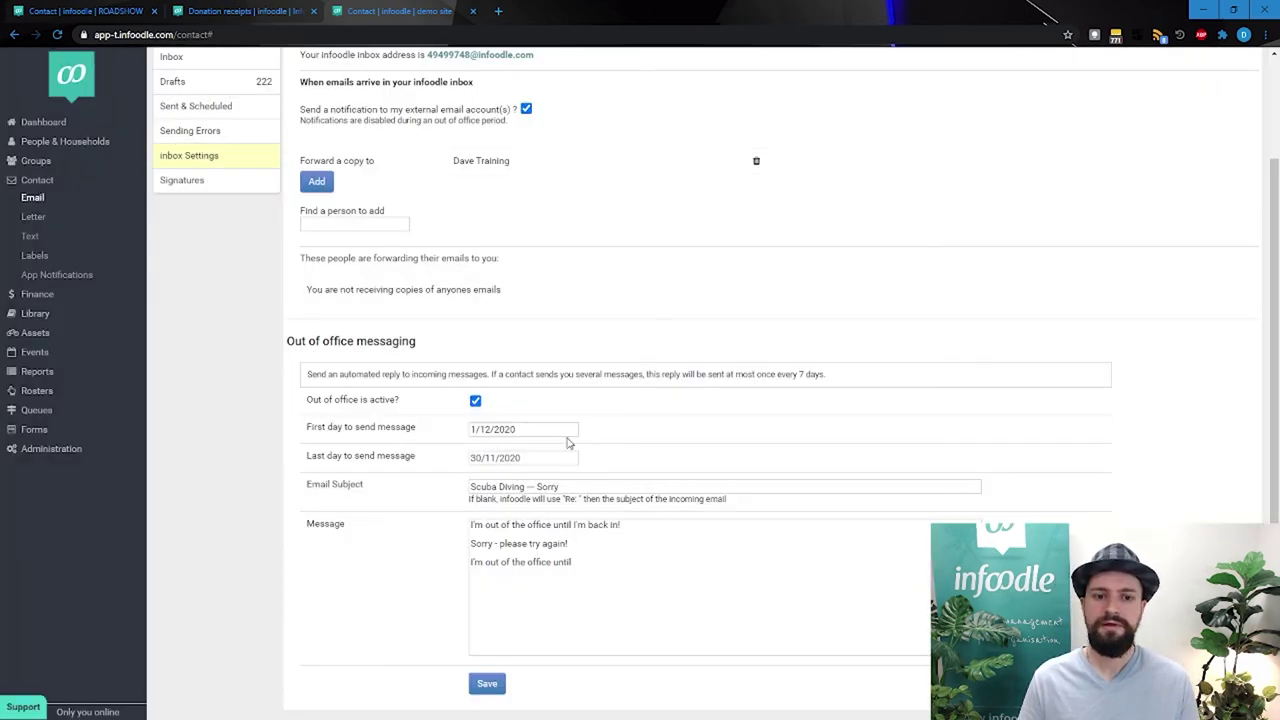
# Step: Set the last day to send the out-of-office message to 31/12/2020 and save the inbox settings
pyautogui.click(543, 457)
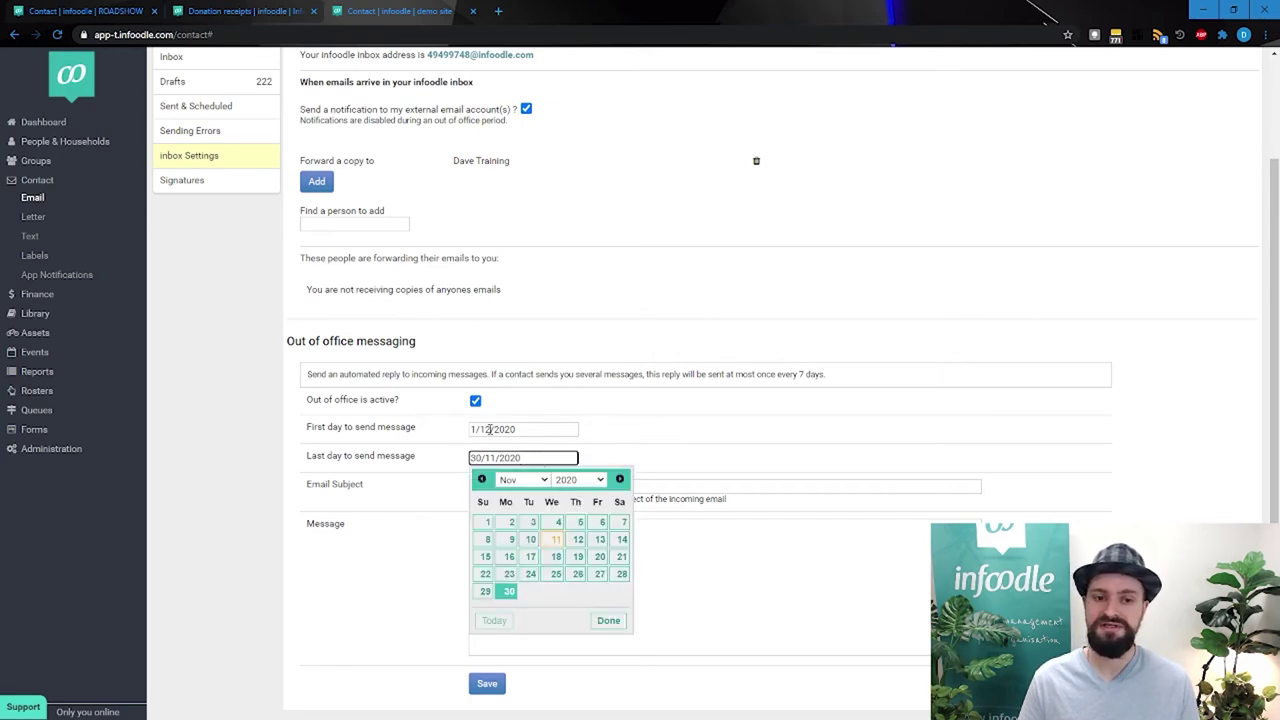
pyautogui.click(541, 481)
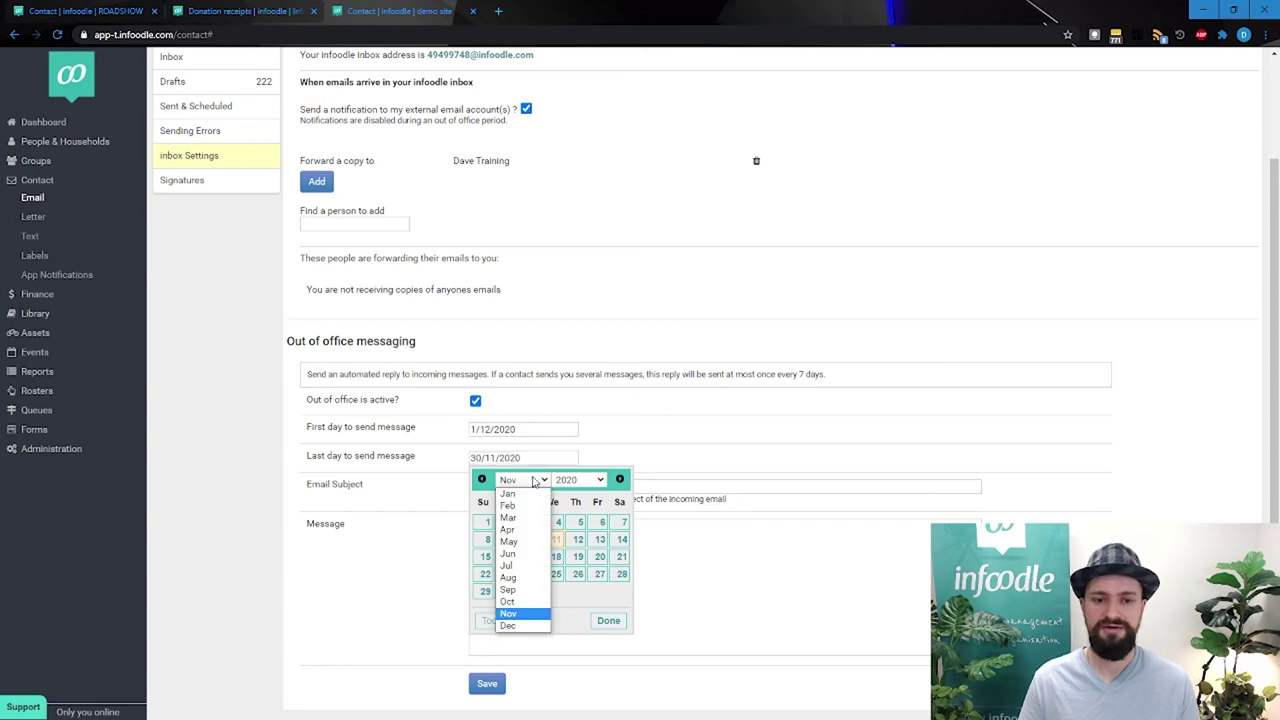
pyautogui.click(512, 621)
pyautogui.click(576, 592)
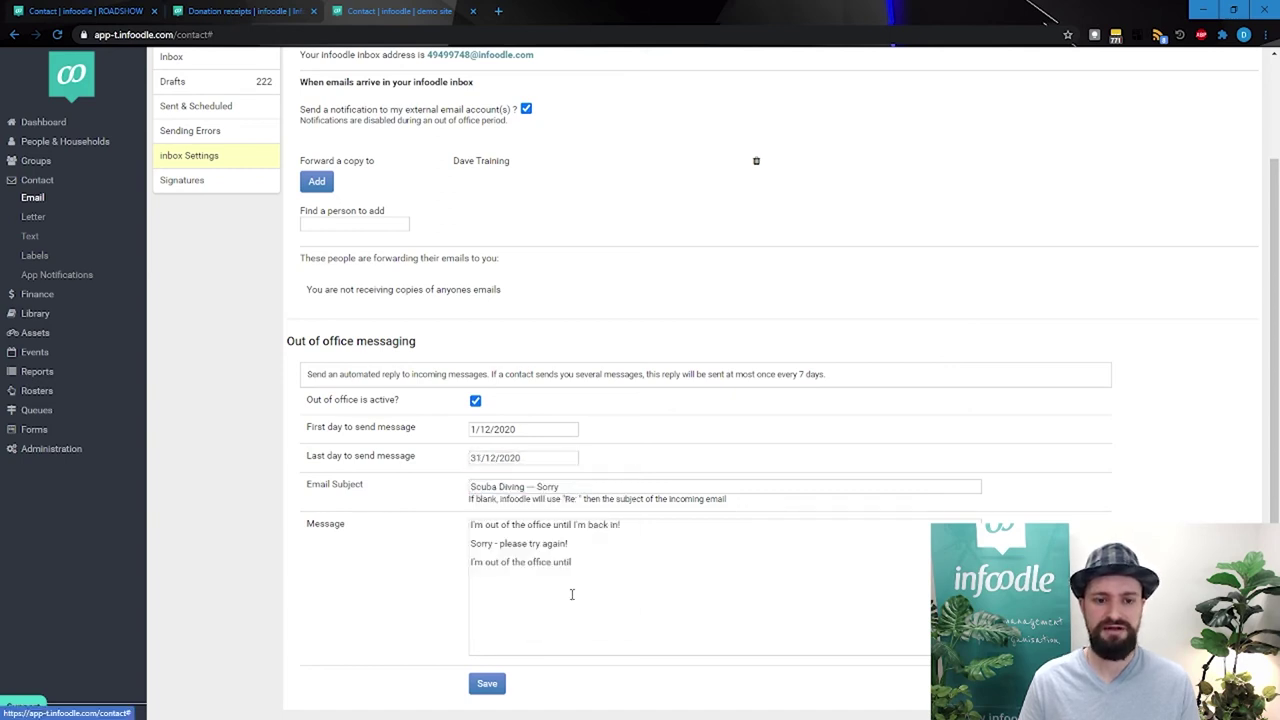
pyautogui.click(487, 683)
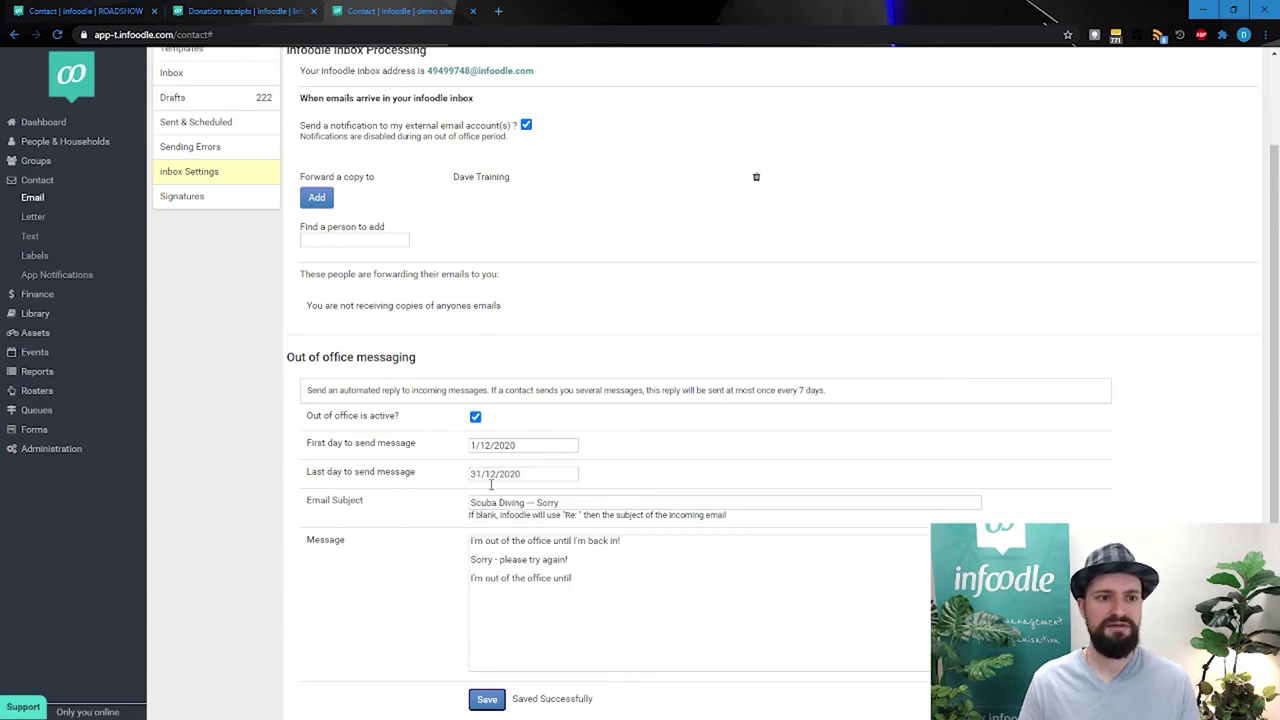
# Step: Open the report of the sent email "Test 10 - Clean MDS" and examine its sending statistics, open rate guidance and opened date/times chart
pyautogui.scroll(2, 490, 484)
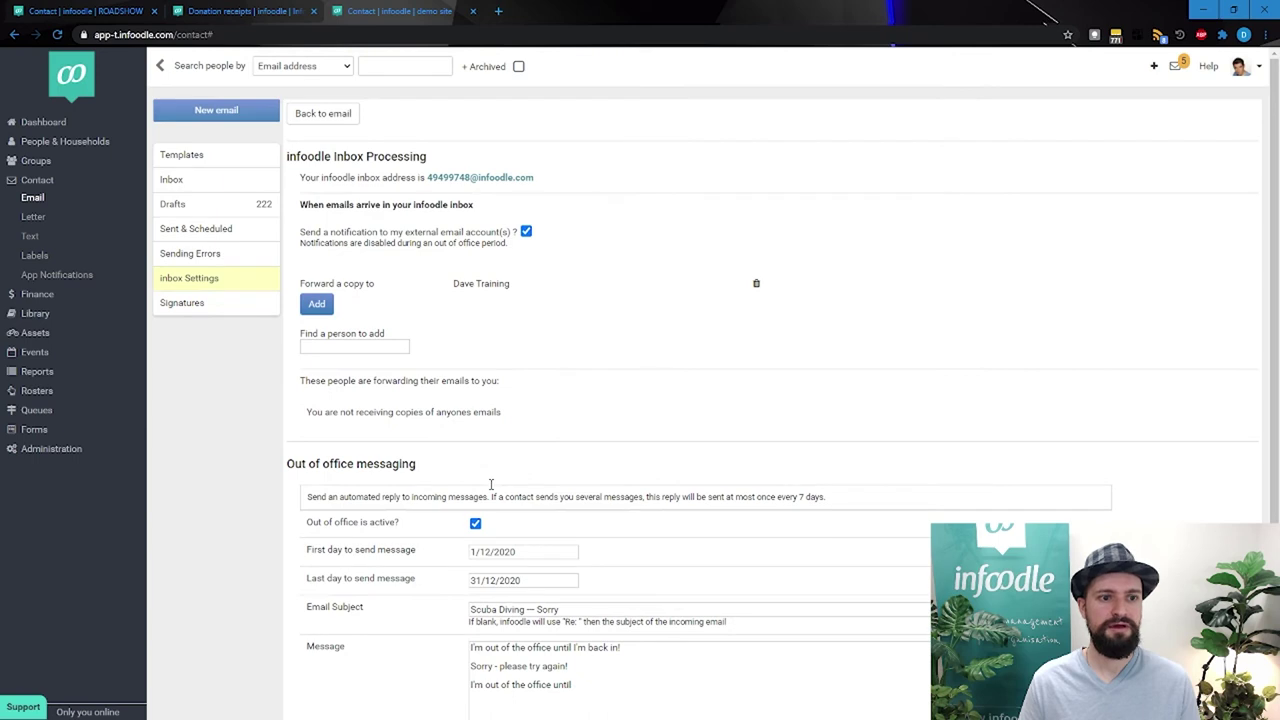
pyautogui.click(205, 229)
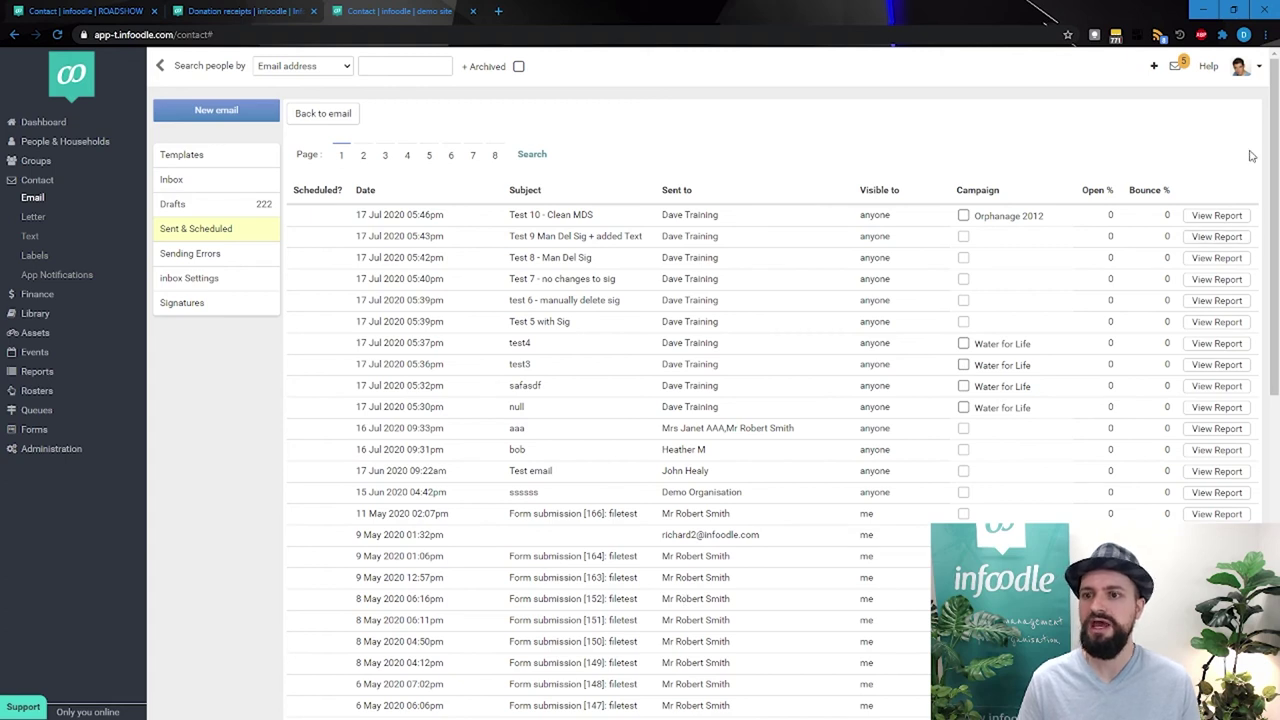
pyautogui.click(1218, 216)
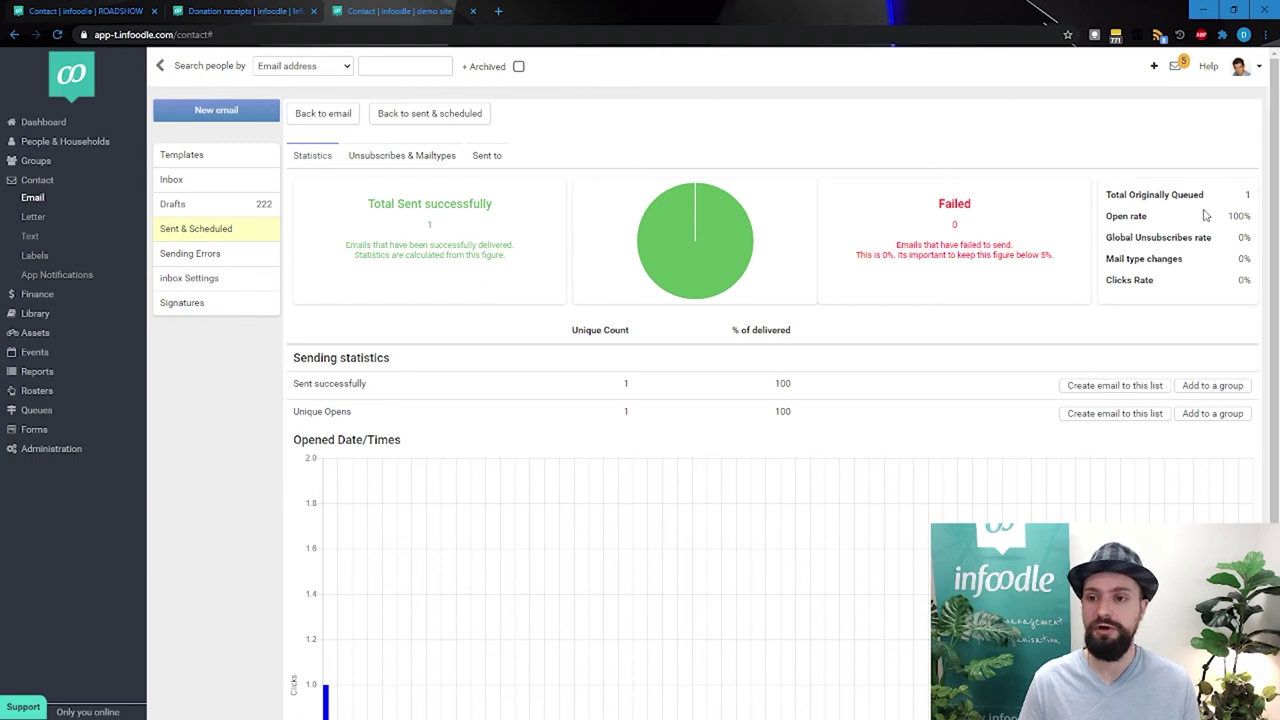
pyautogui.moveTo(1153, 236)
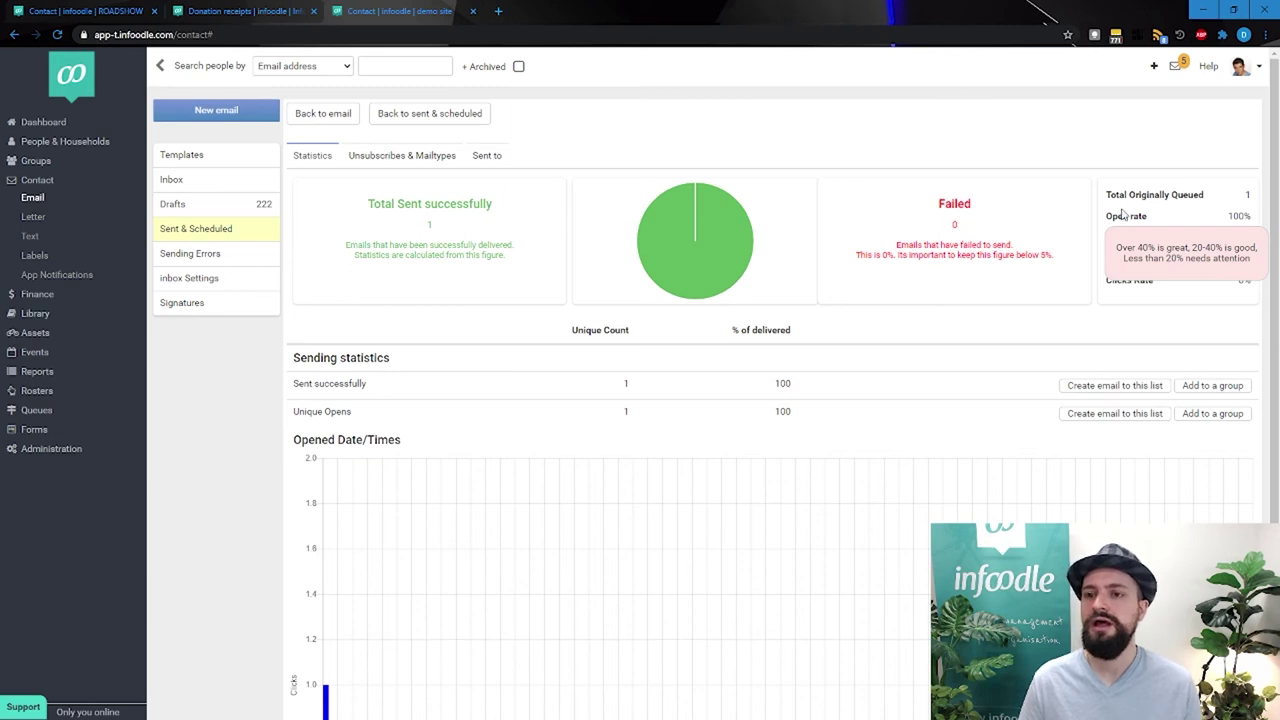
pyautogui.scroll(-1, 705, 427)
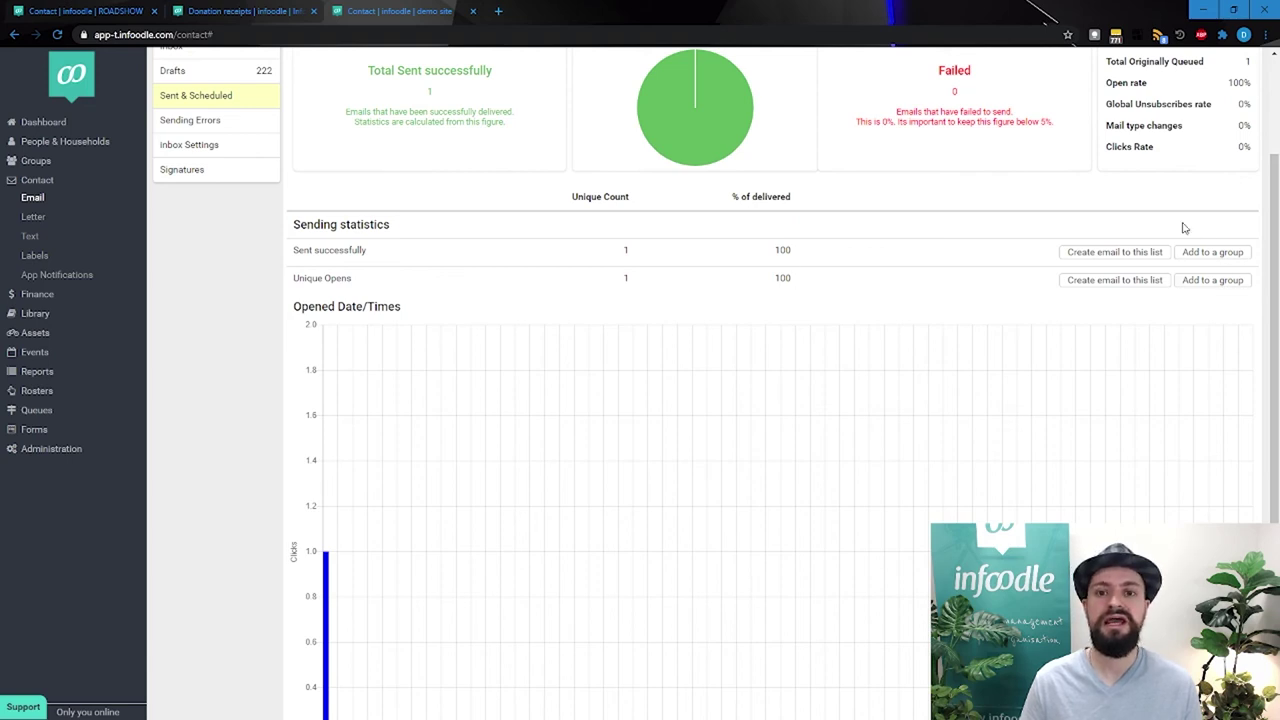
pyautogui.scroll(-1, 1130, 330)
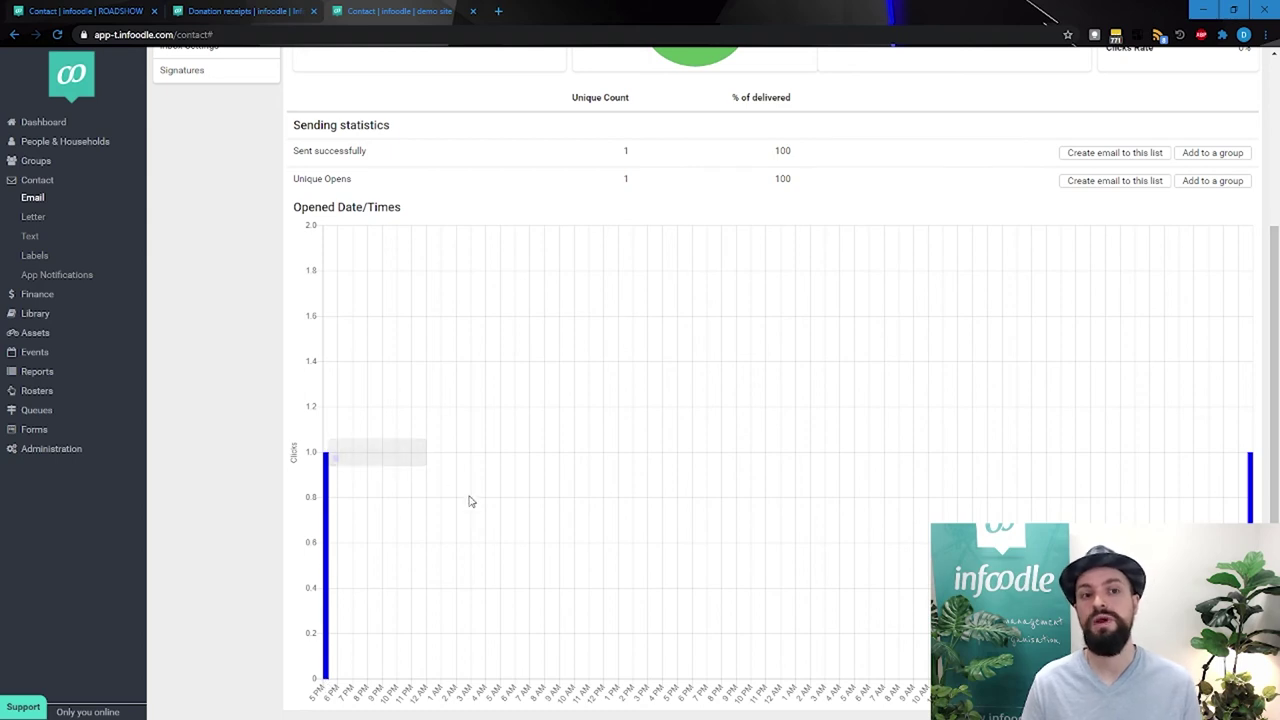
pyautogui.scroll(1, 858, 518)
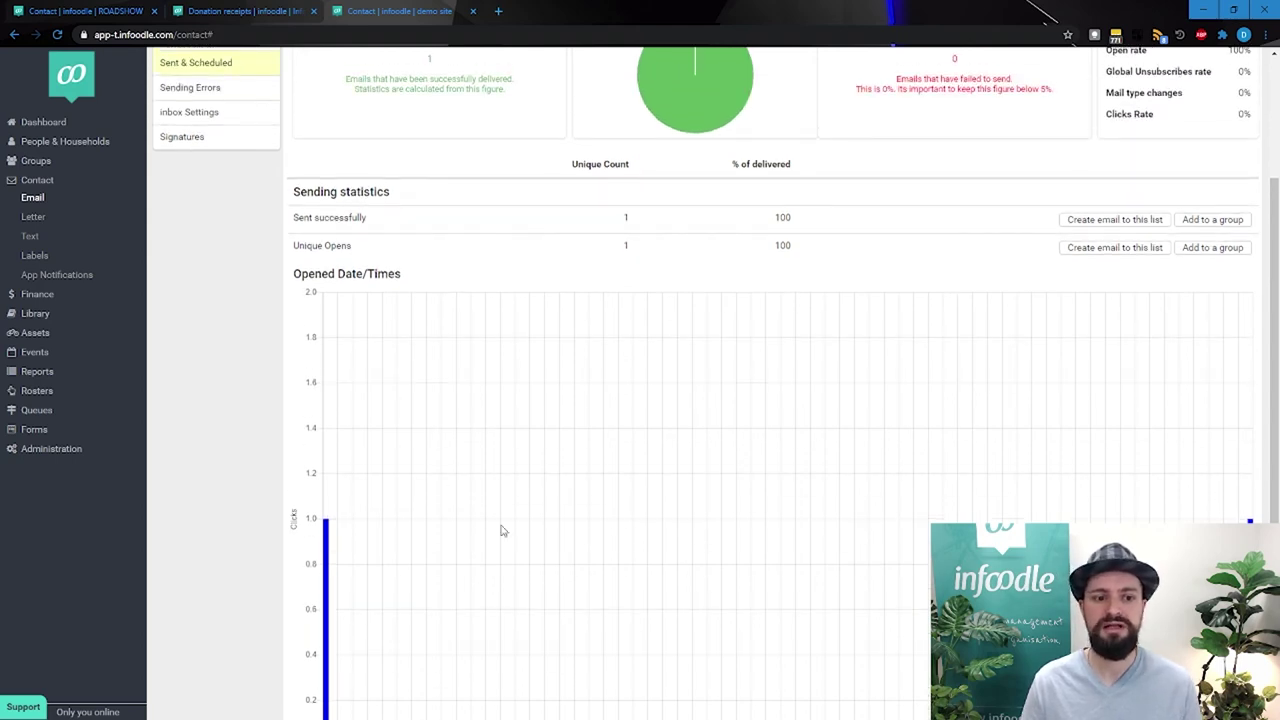
pyautogui.scroll(2, 617, 427)
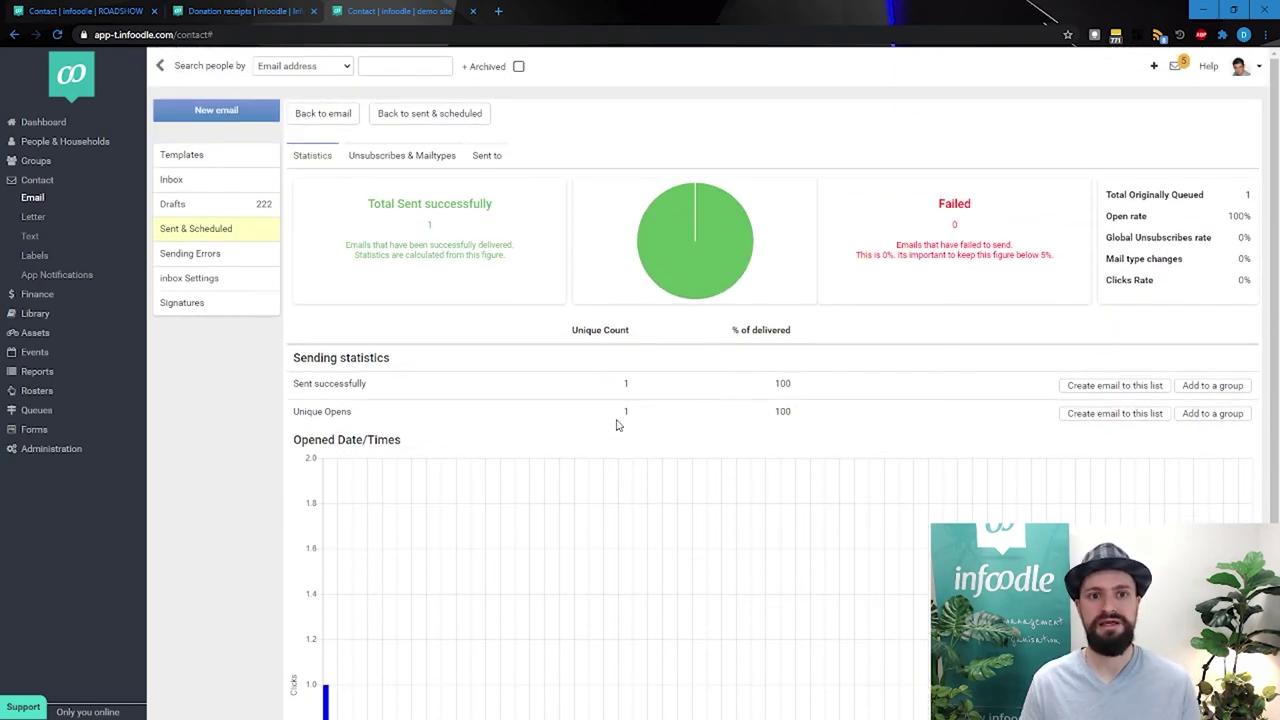
# Step: Review the report's unsubscribes and mail types, and the list of people the email was sent to
pyautogui.click(393, 158)
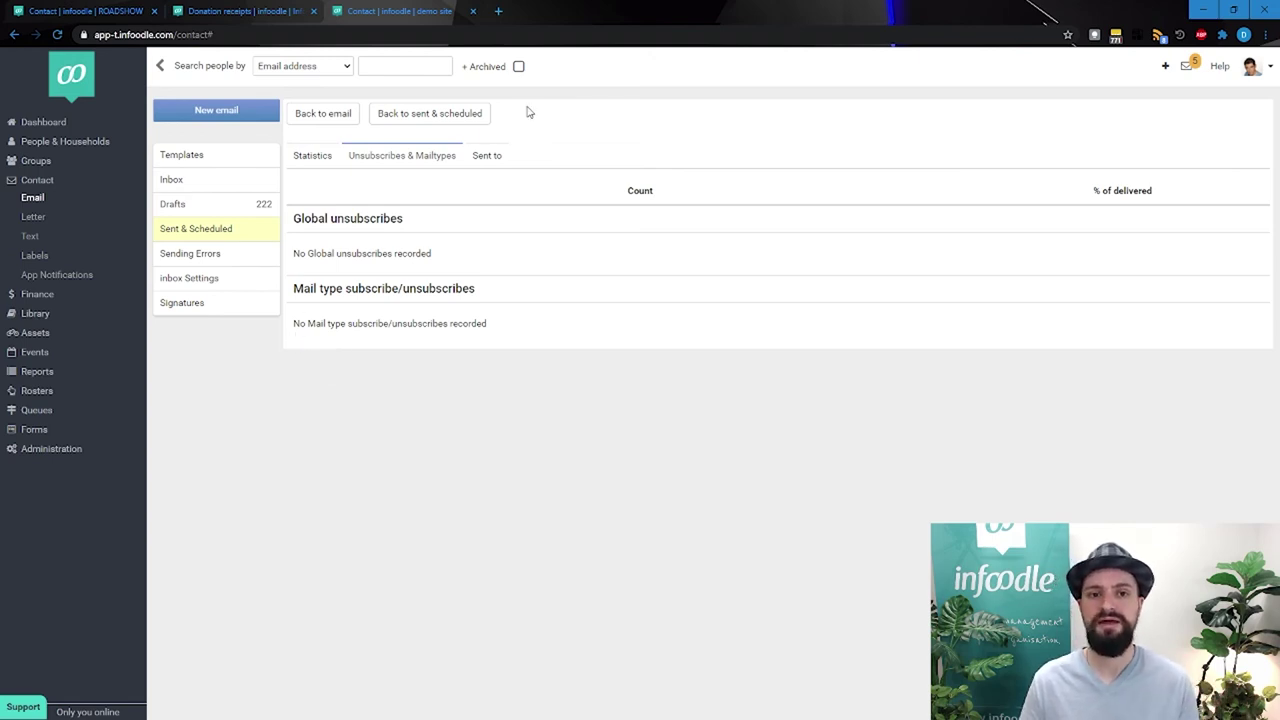
pyautogui.click(488, 157)
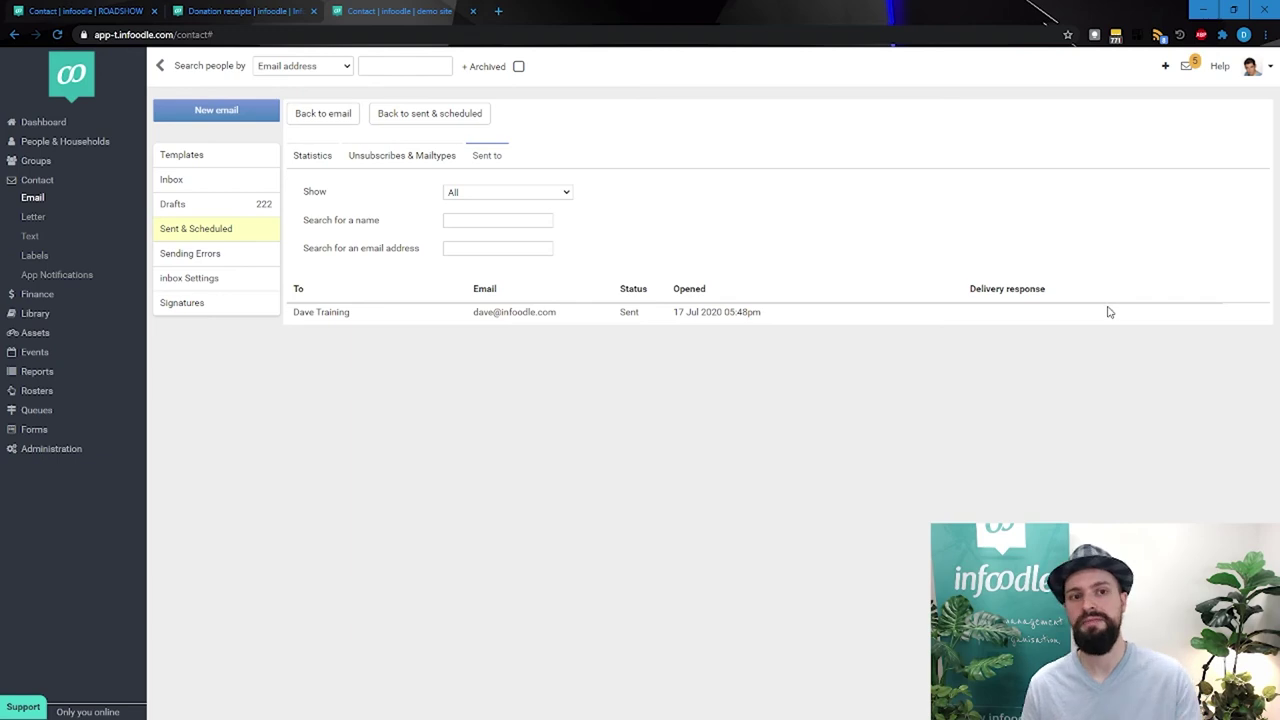
# Step: Look at the inbox and email templates, and start a new email, deleting the current draft
pyautogui.click(197, 186)
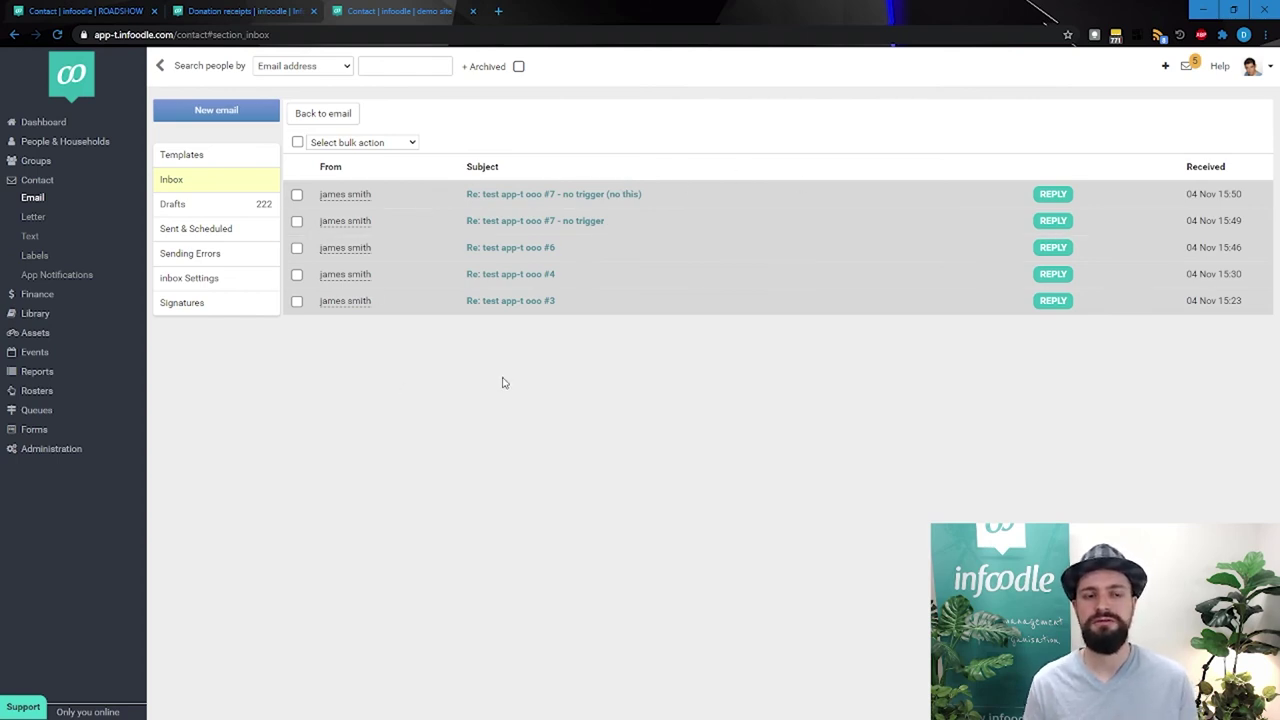
pyautogui.click(249, 164)
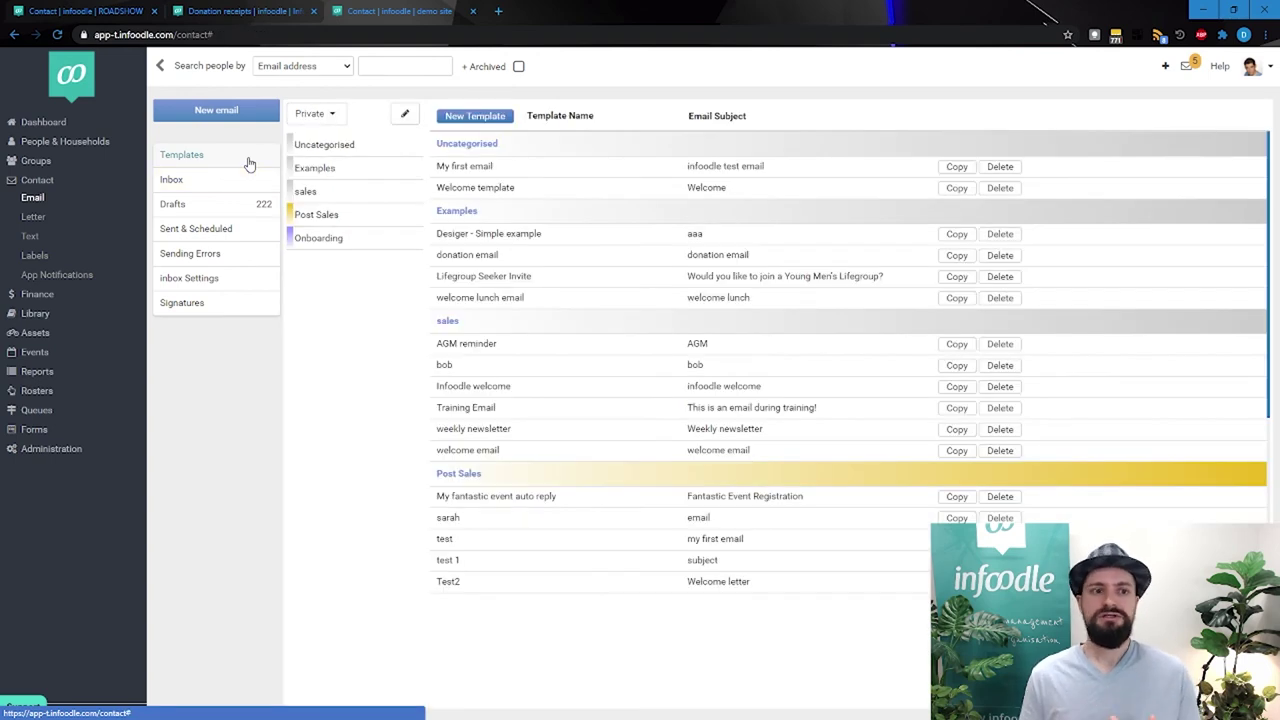
pyautogui.click(252, 110)
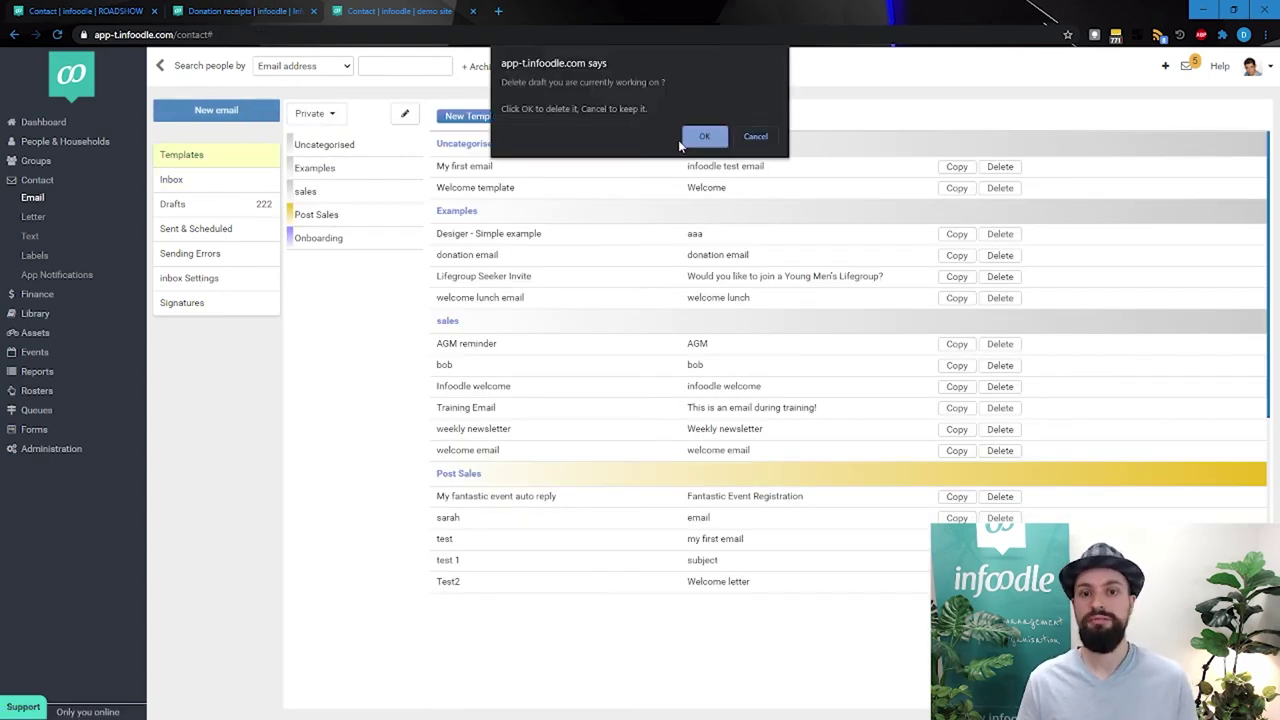
pyautogui.click(703, 137)
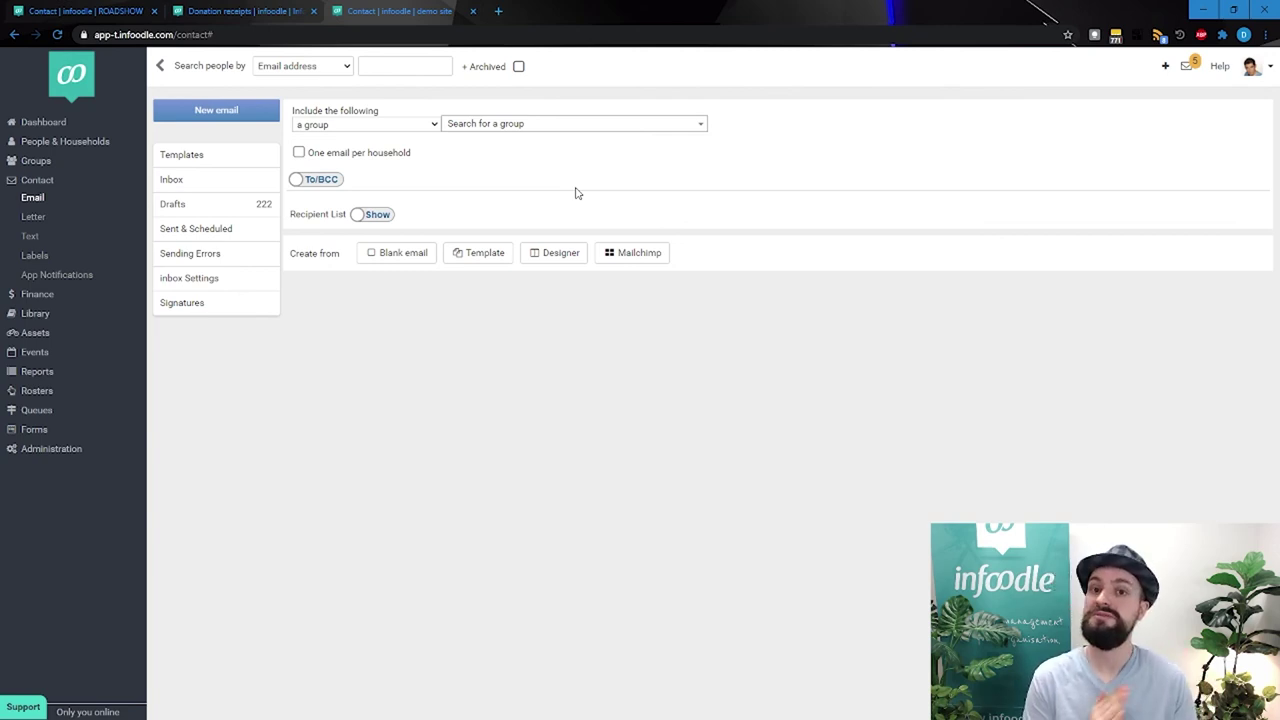
# Step: Open the list of all active groups and look through the Administration groups
pyautogui.click(32, 162)
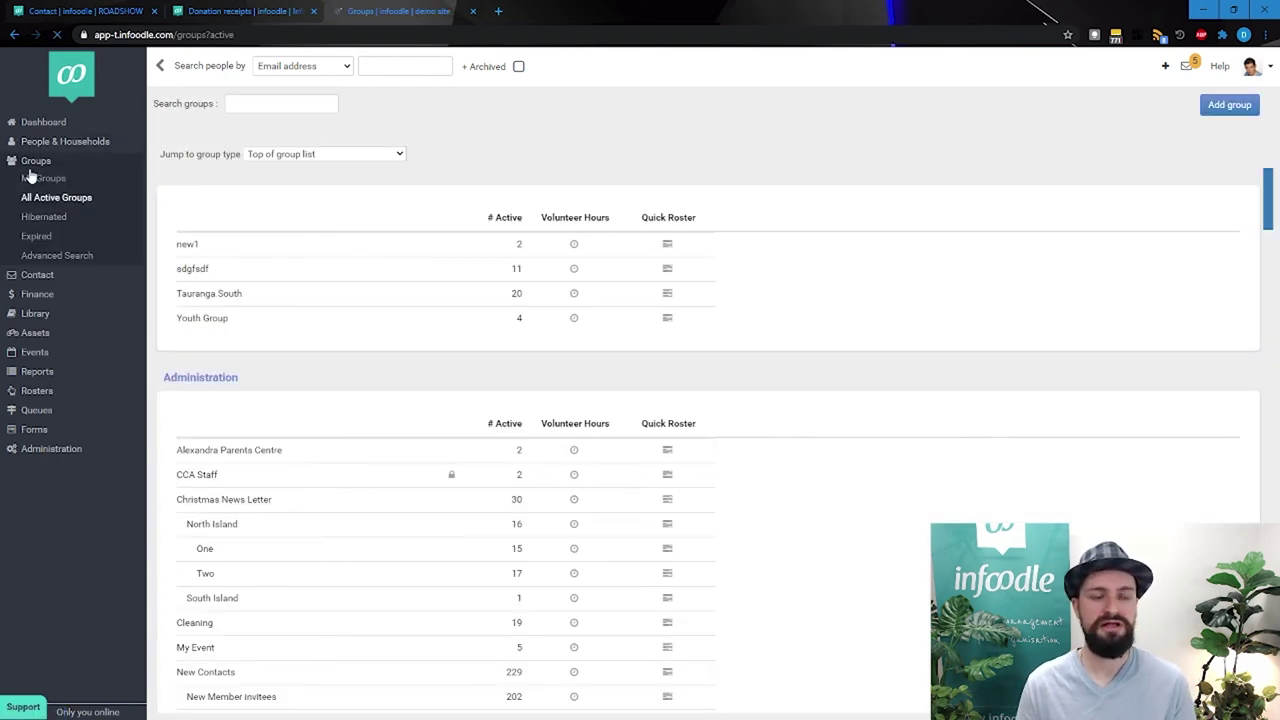
pyautogui.scroll(-1, 435, 281)
pyautogui.scroll(-3, 435, 281)
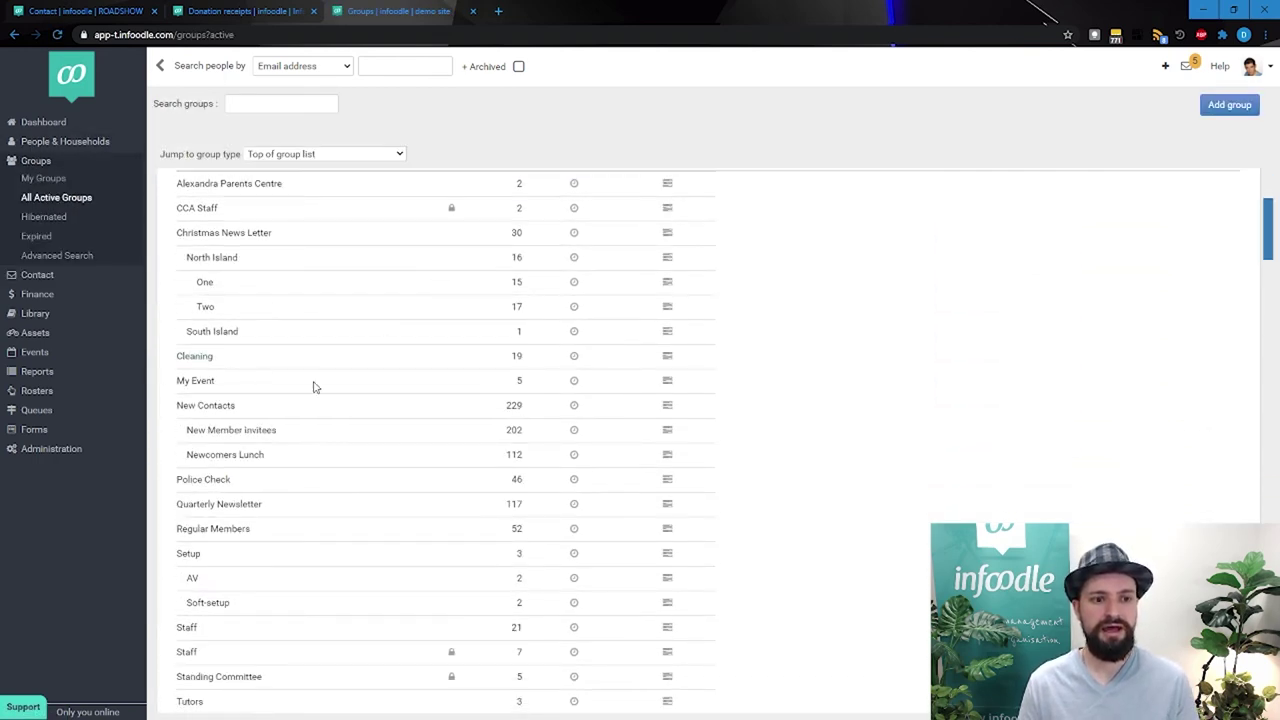
pyautogui.scroll(-4, 329, 394)
pyautogui.scroll(1, 333, 395)
pyautogui.scroll(1, 280, 352)
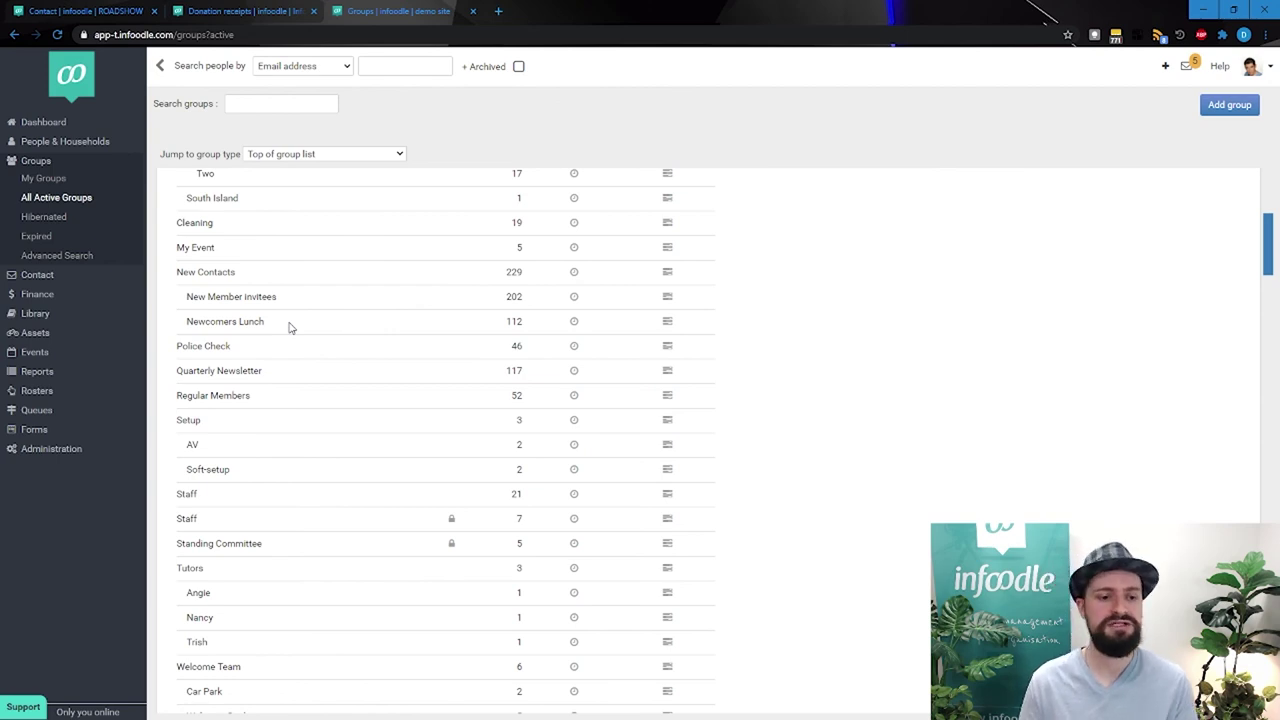
pyautogui.scroll(-3, 240, 413)
# Step: Search the groups for "news" and clear the search to restore the full list
pyautogui.click(284, 103)
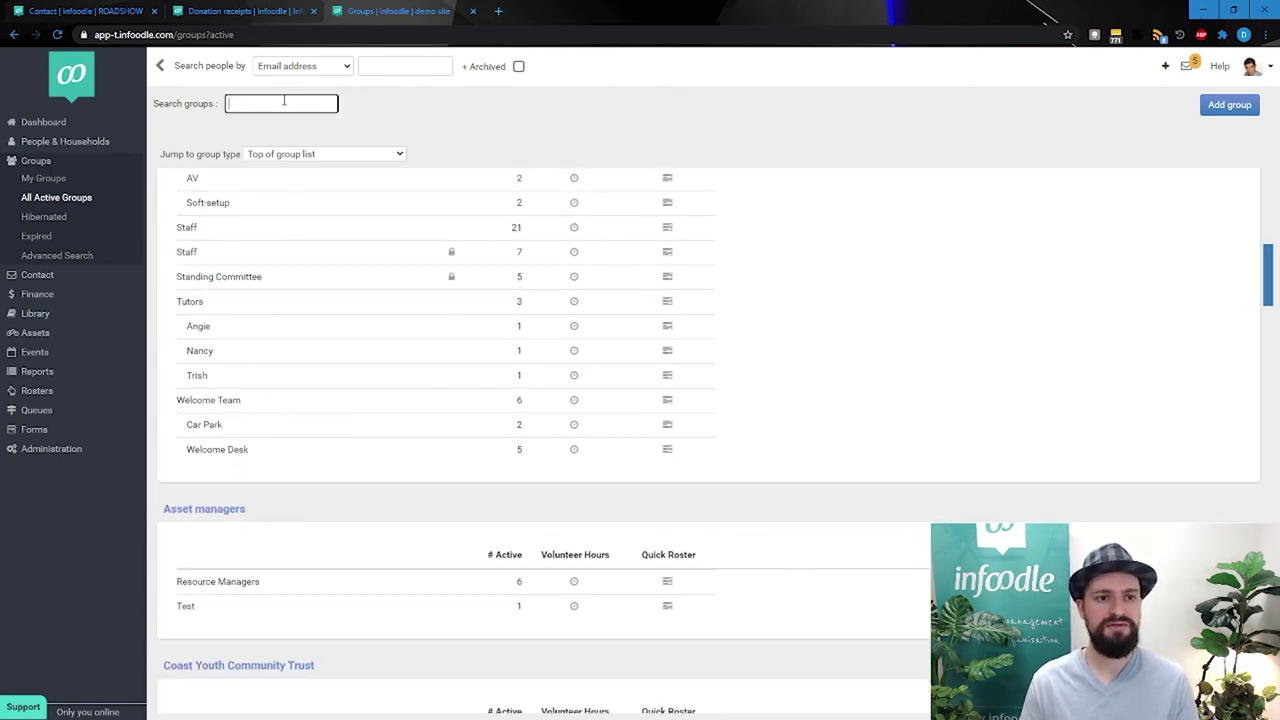
pyautogui.write('news')
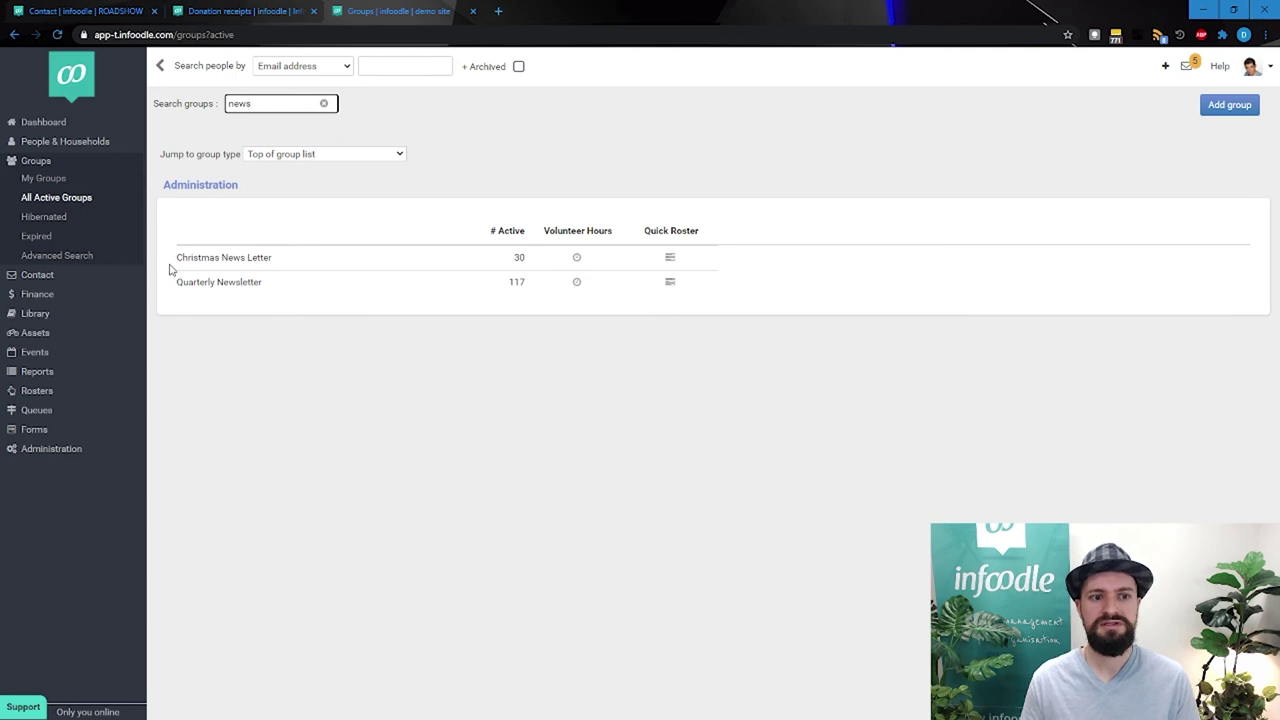
pyautogui.click(325, 115)
pyautogui.click(324, 108)
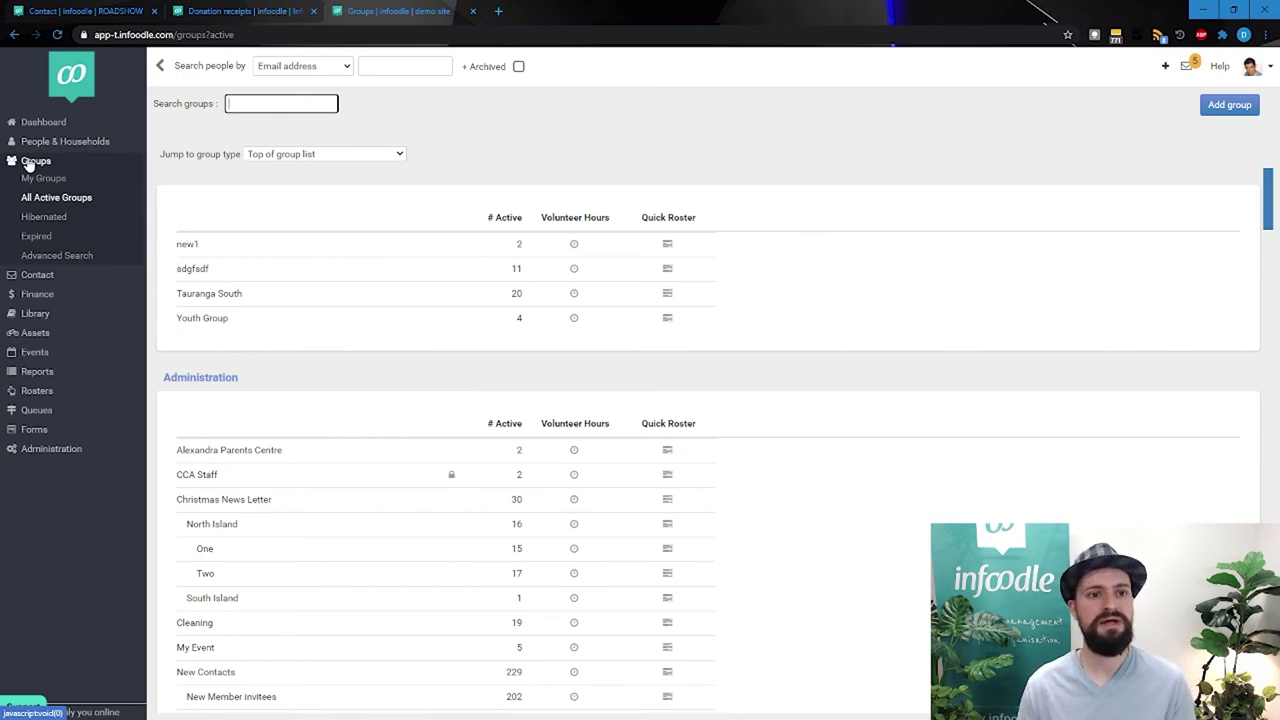
# Step: Return to the email section and create a new blank email
pyautogui.click(50, 274)
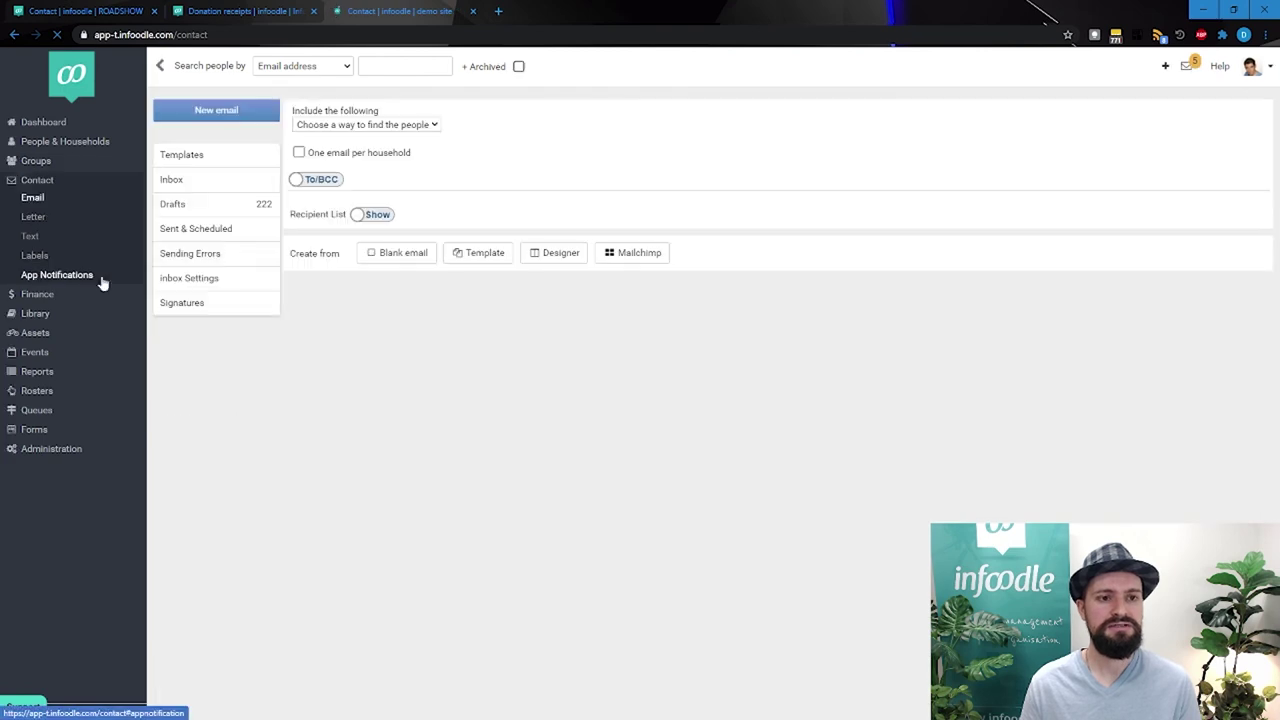
pyautogui.click(214, 112)
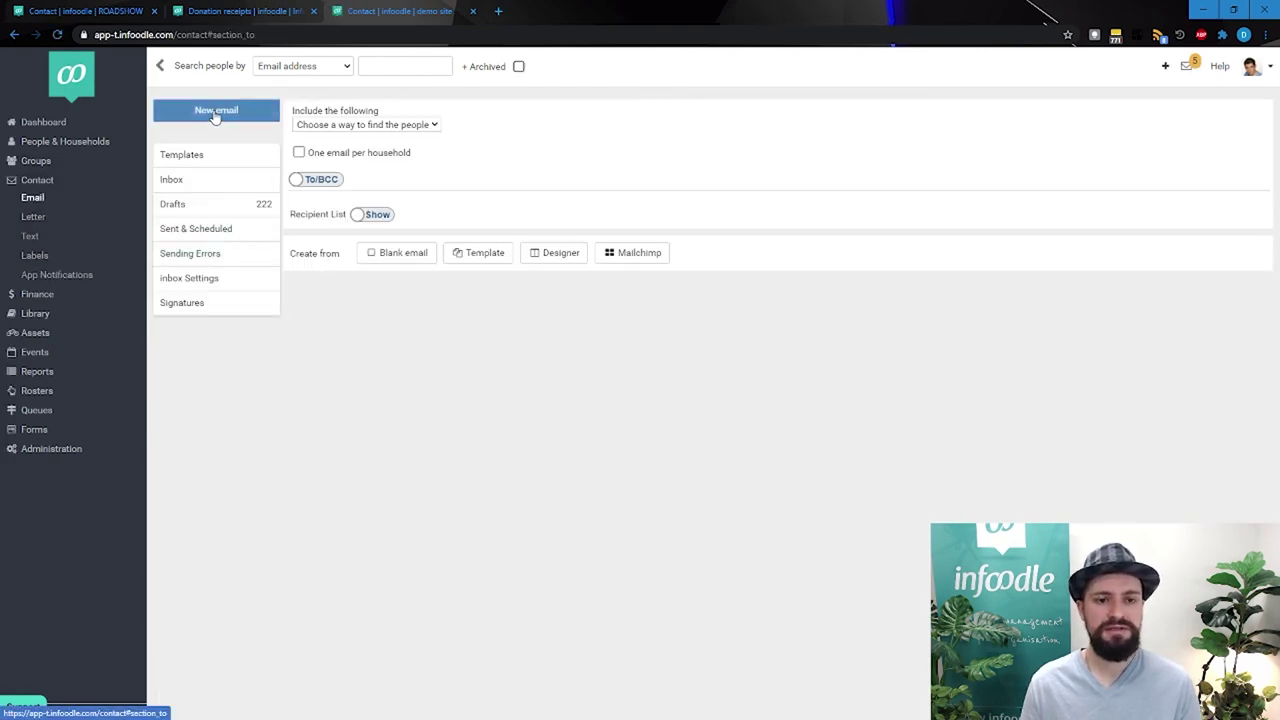
pyautogui.click(405, 255)
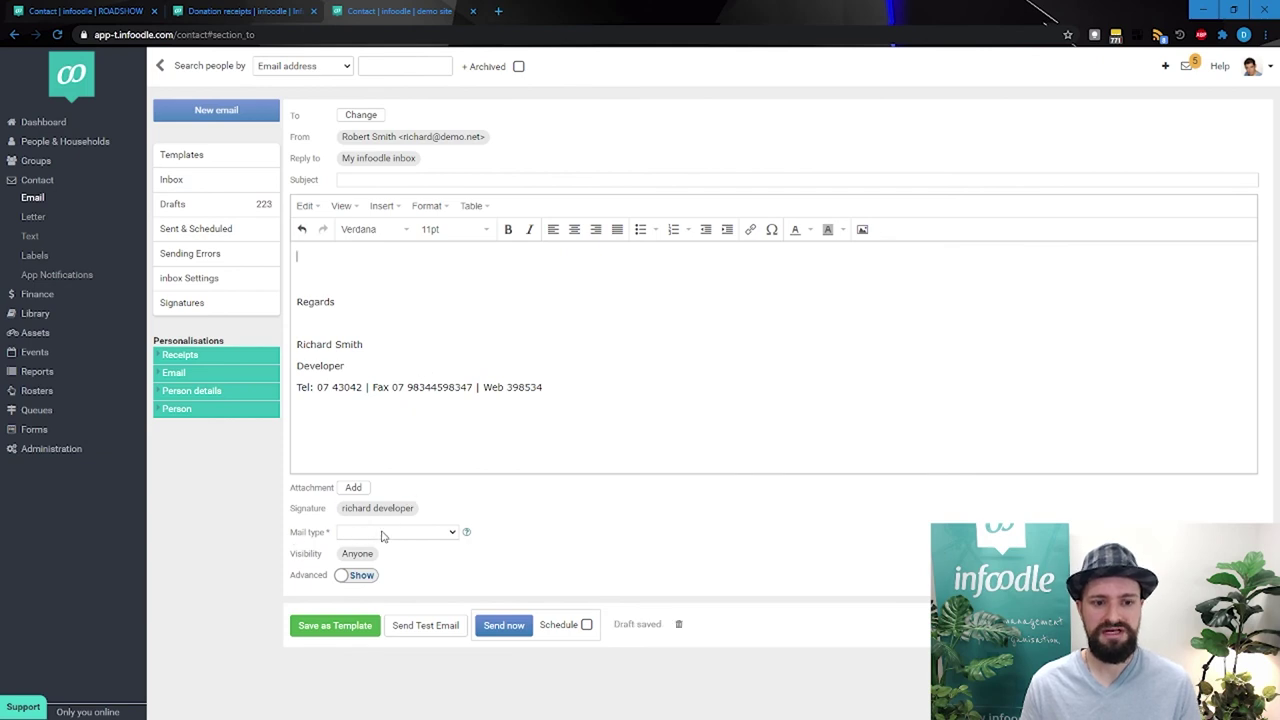
# Step: Review the available mail types and set the email's mail type to General Communications
pyautogui.click(382, 536)
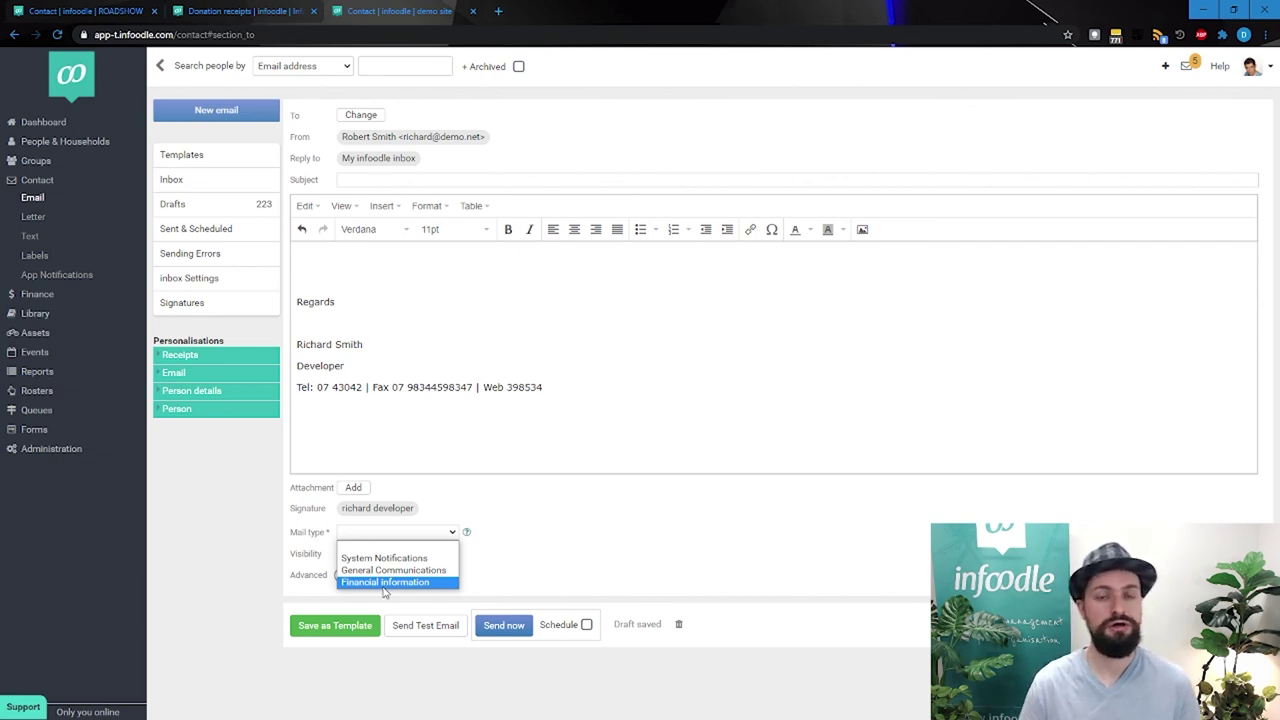
pyautogui.click(553, 527)
pyautogui.click(390, 543)
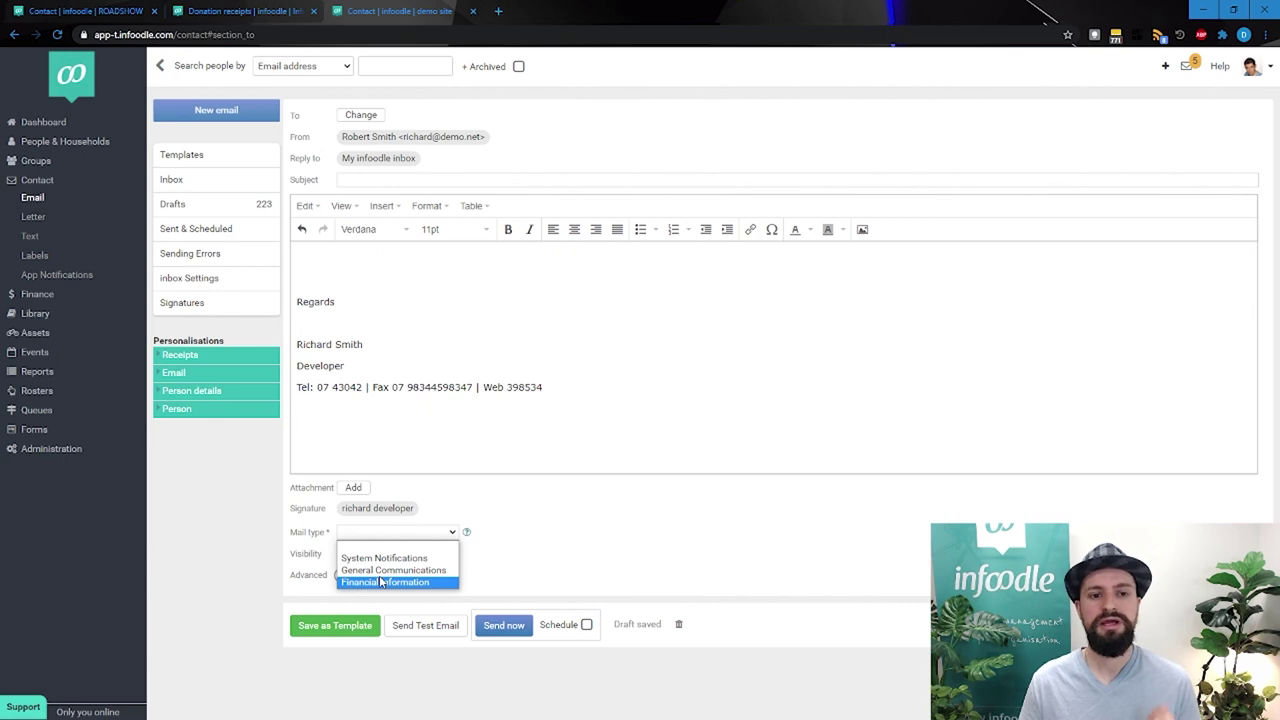
pyautogui.click(388, 570)
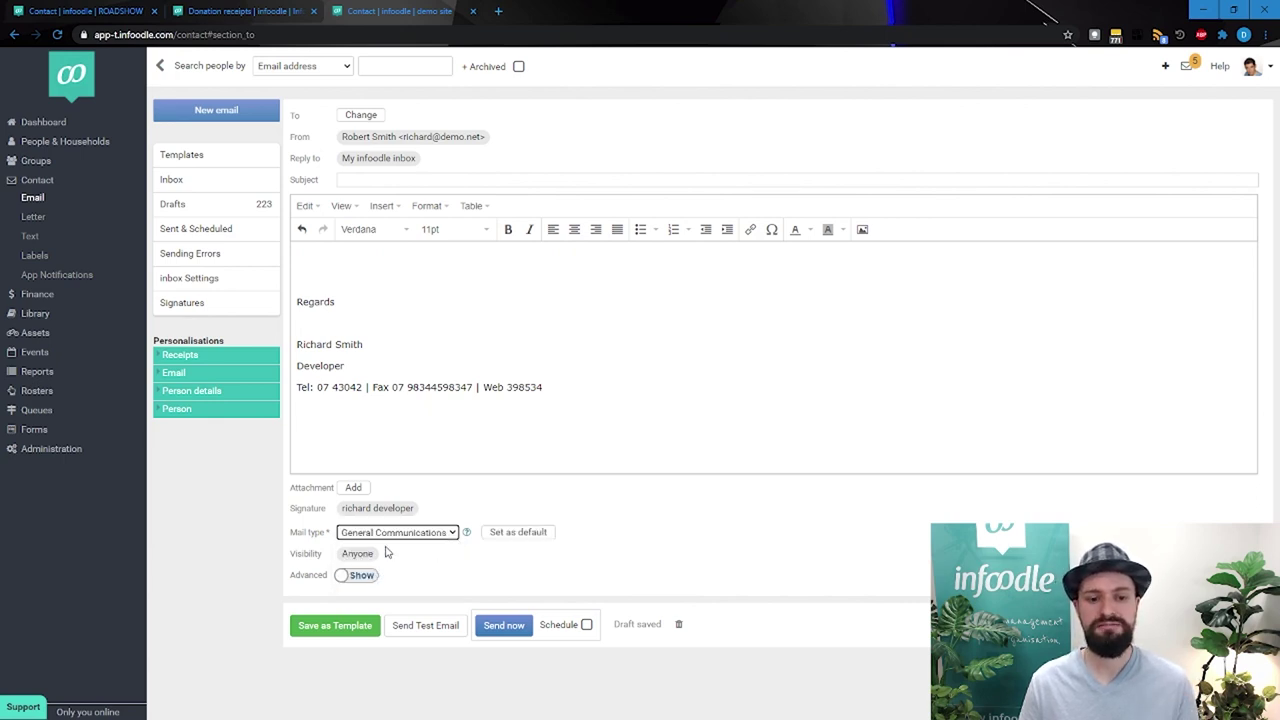
# Step: Enter "Welcome" above the signature in the email body and make General Communications the default mail type
pyautogui.click(337, 256)
pyautogui.write('Welcome')
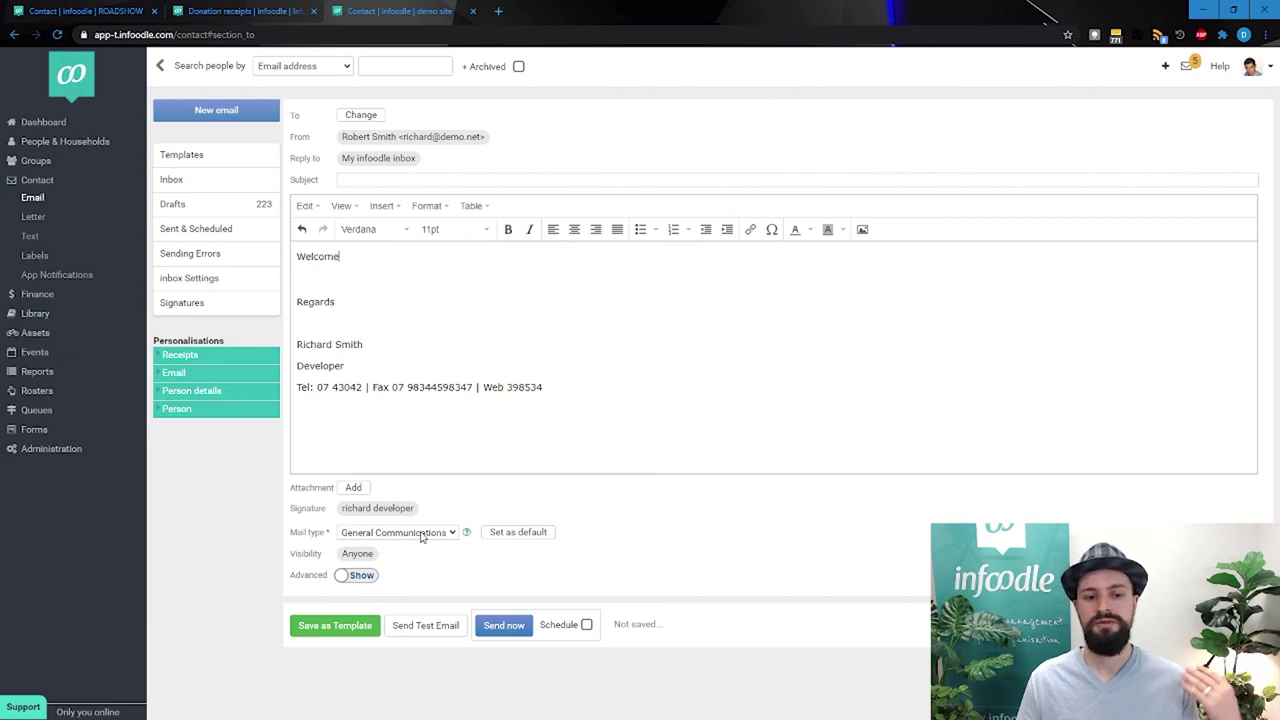
pyautogui.click(505, 533)
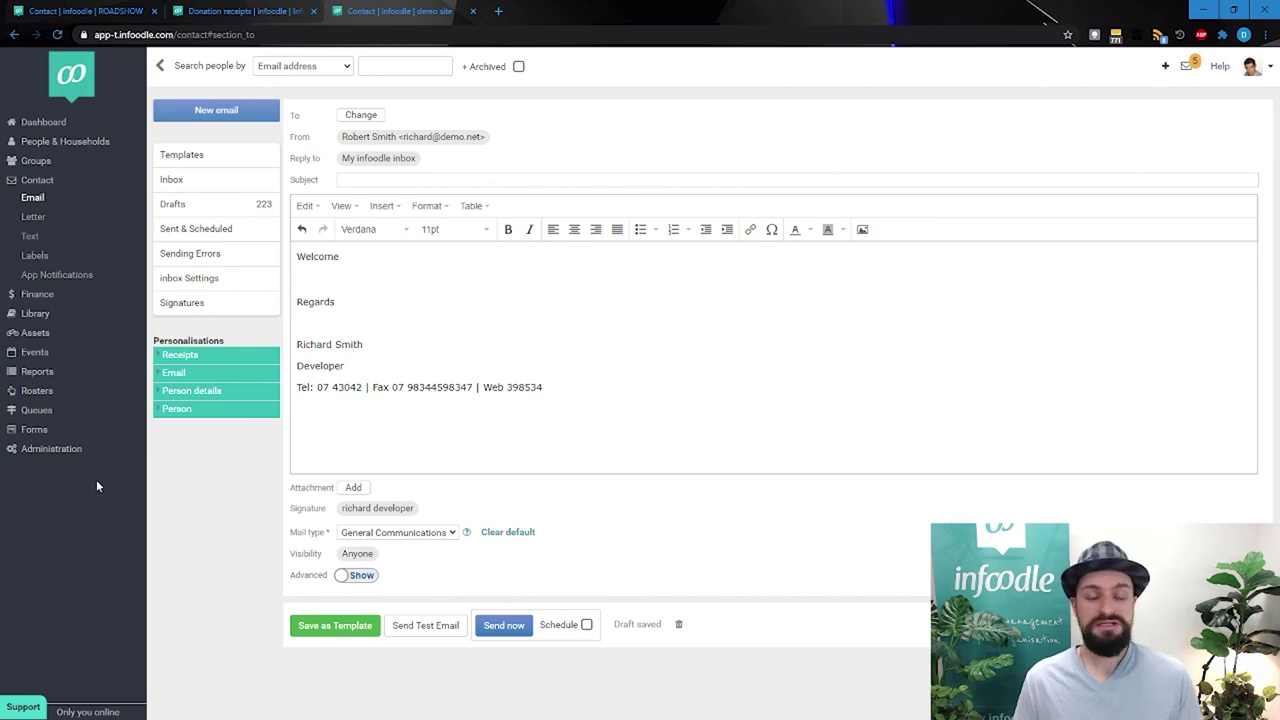
# Step: View the mail types in the site administration and open the form for adding a mail type
pyautogui.click(47, 452)
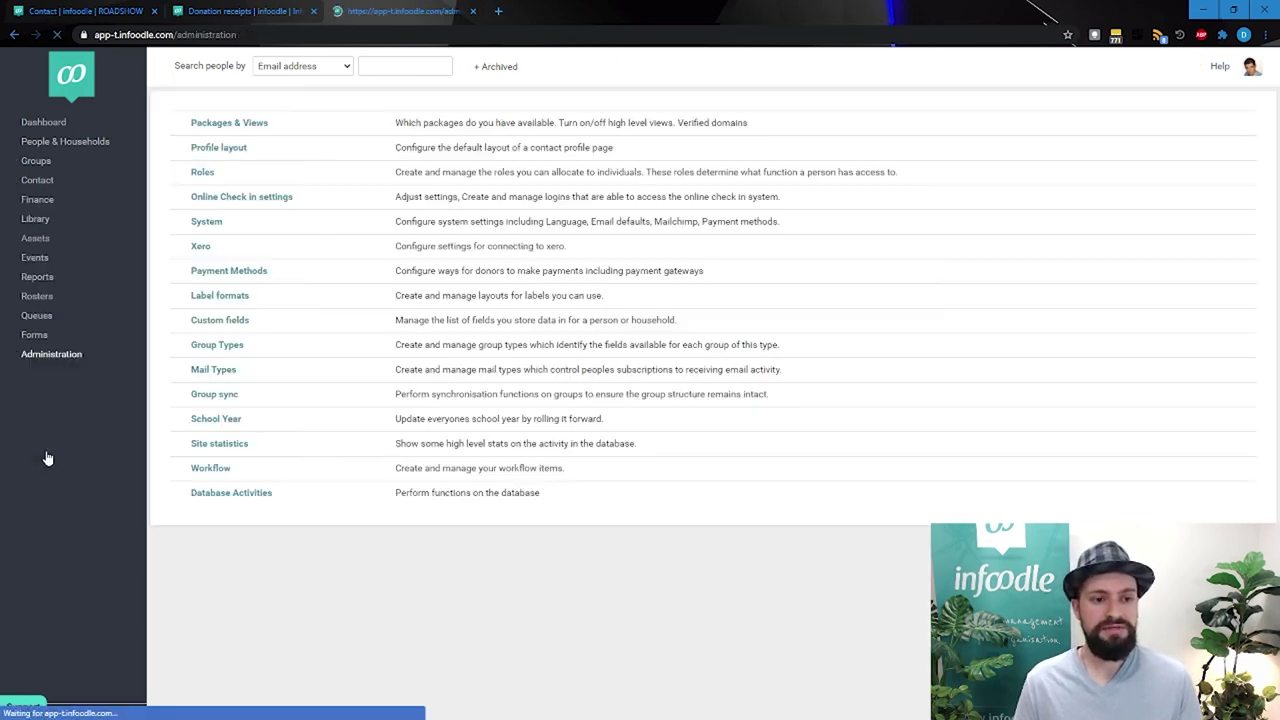
pyautogui.click(211, 372)
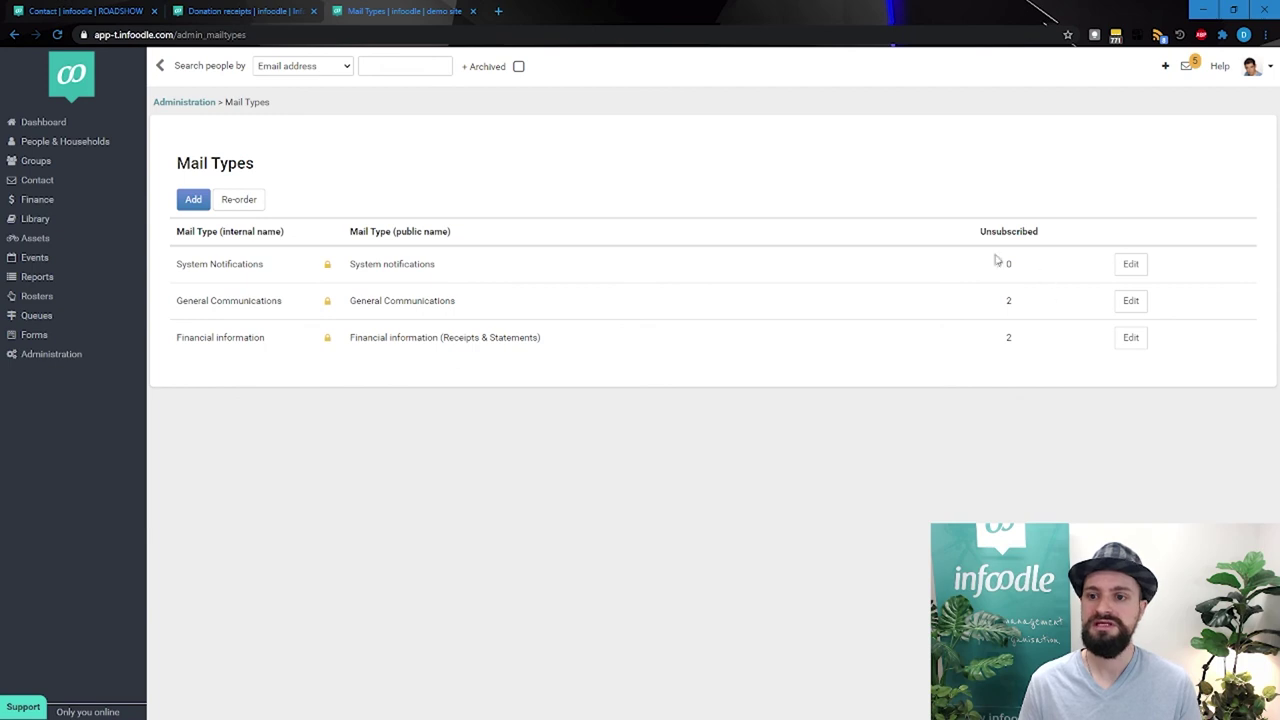
pyautogui.click(198, 203)
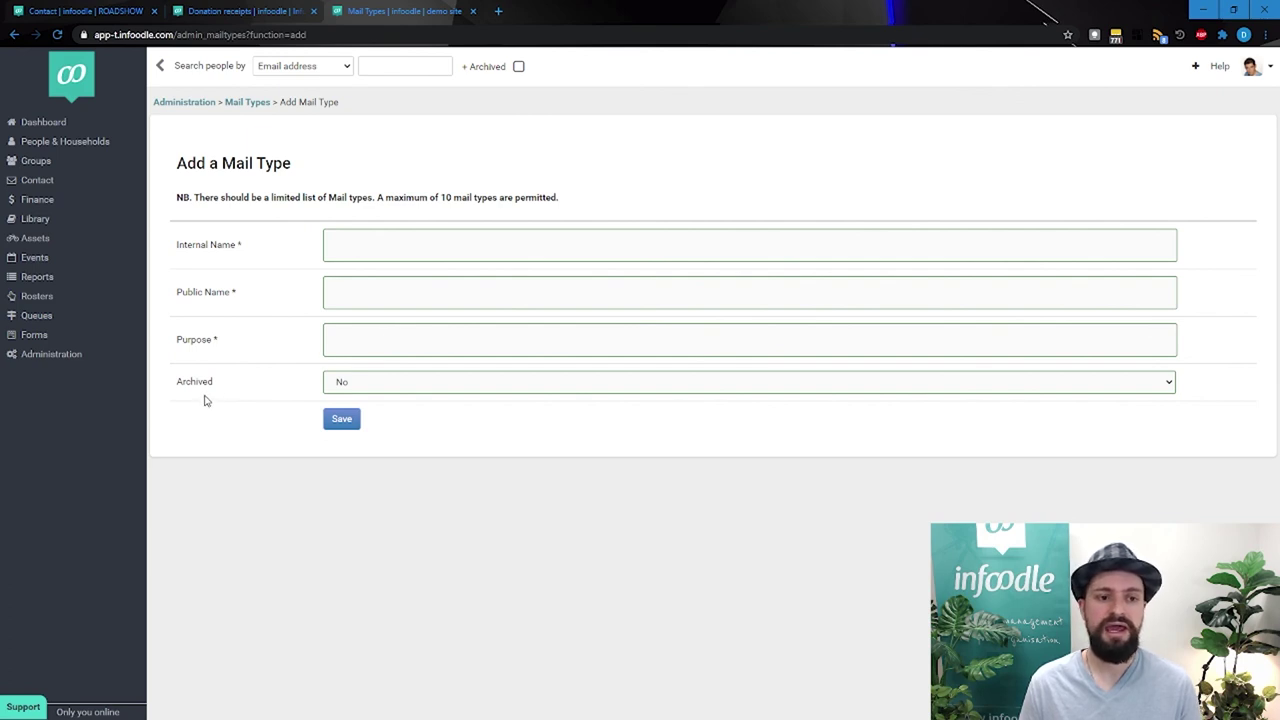
# Step: Review the Archived options and the note on the permitted number of mail types in the new mail type form
pyautogui.click(376, 386)
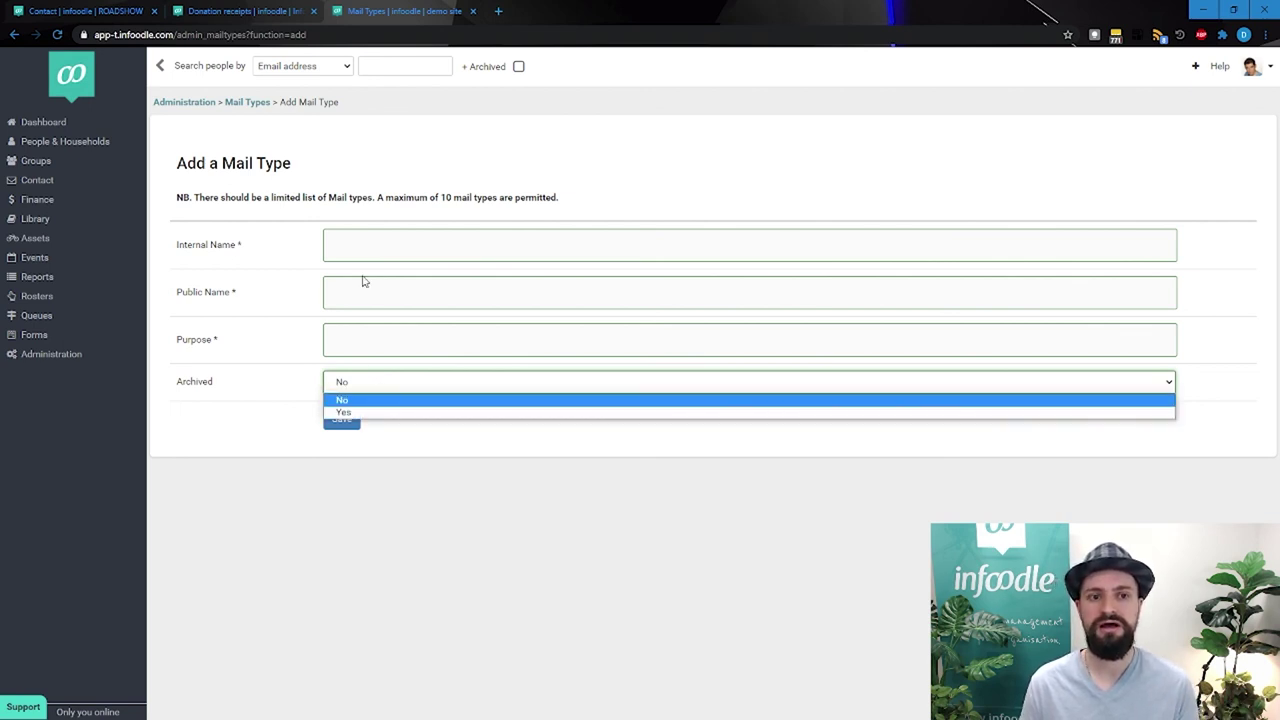
pyautogui.moveTo(195, 199); pyautogui.dragTo(597, 210)
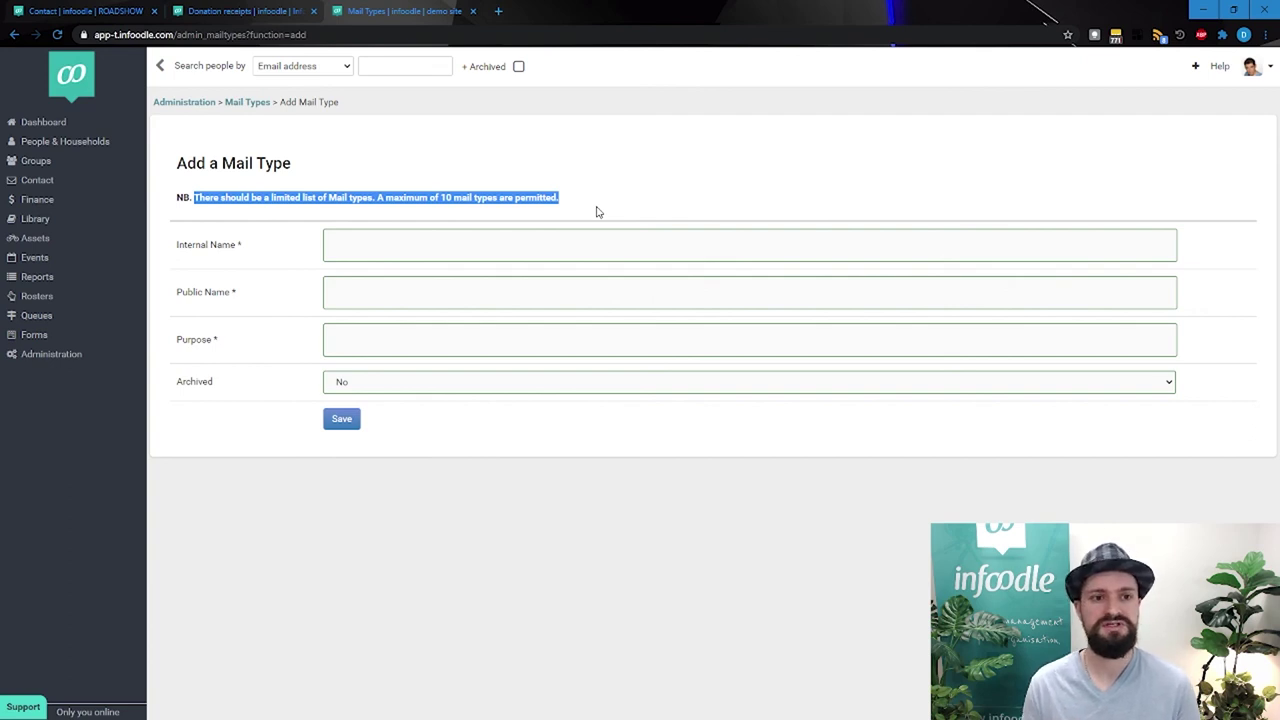
pyautogui.click(597, 211)
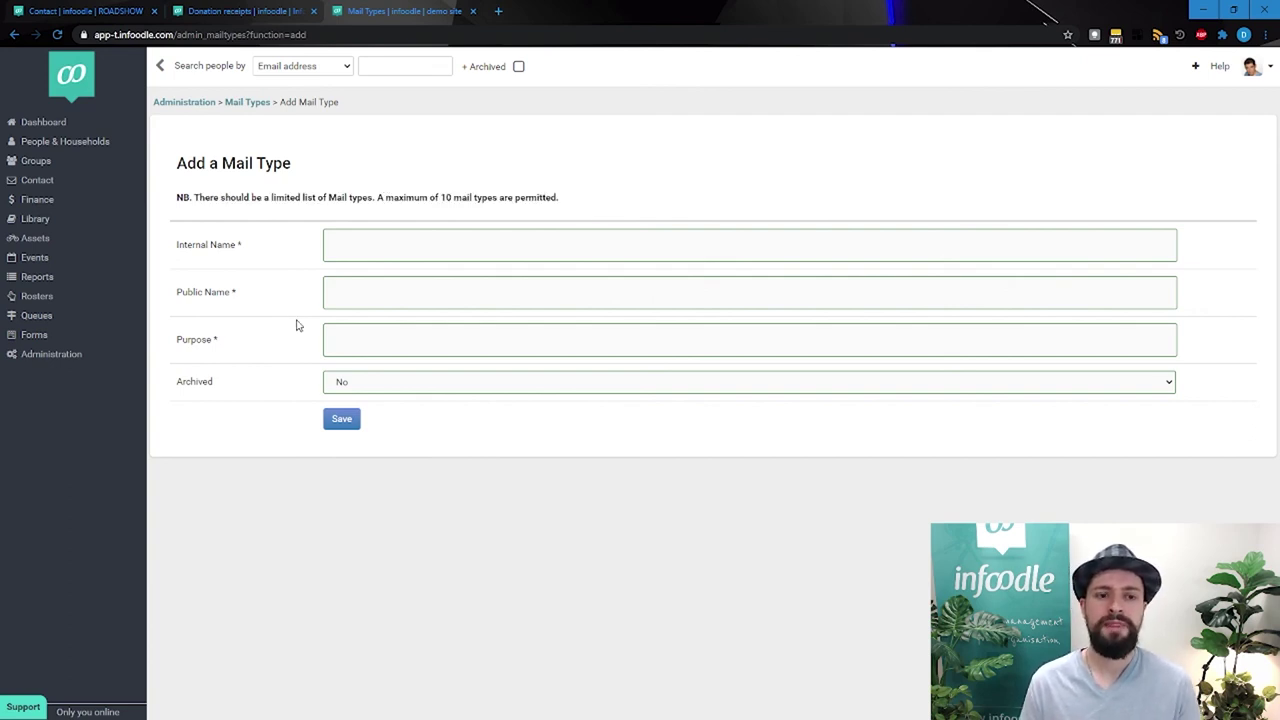
# Step: Return to the mail types list and open the System Notifications mail type to view its editable details
pyautogui.click(239, 108)
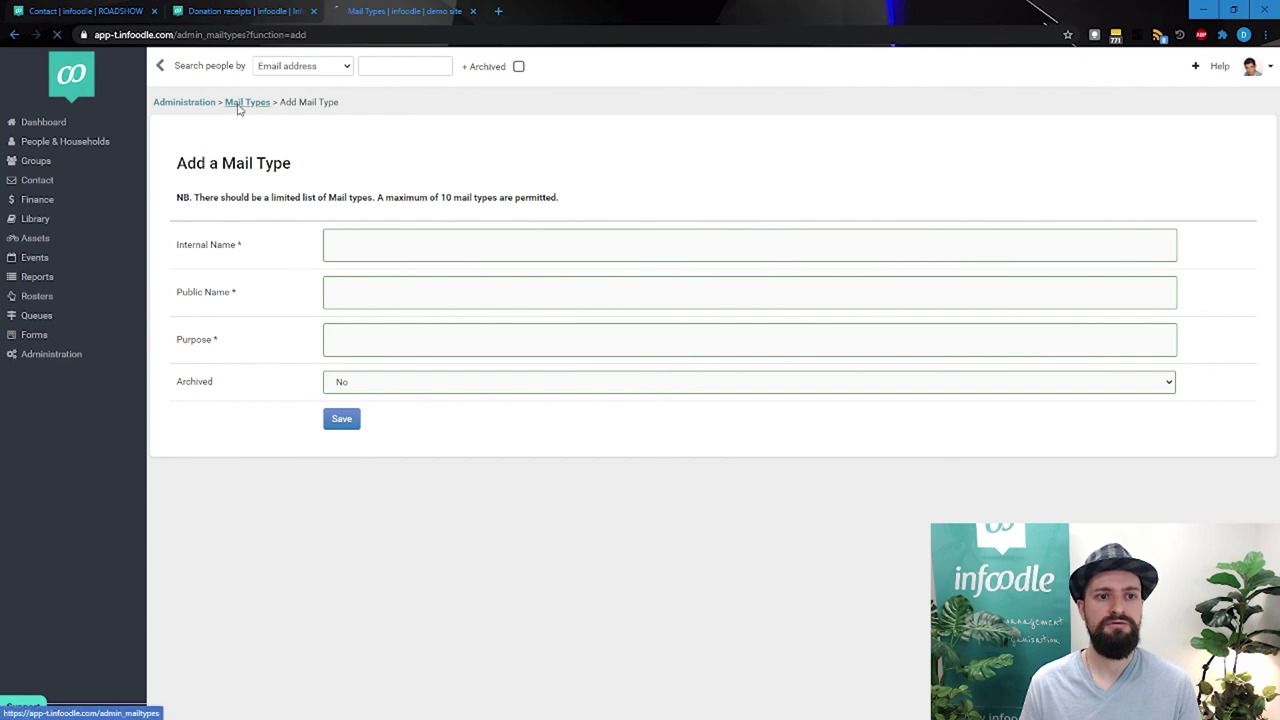
pyautogui.click(1130, 268)
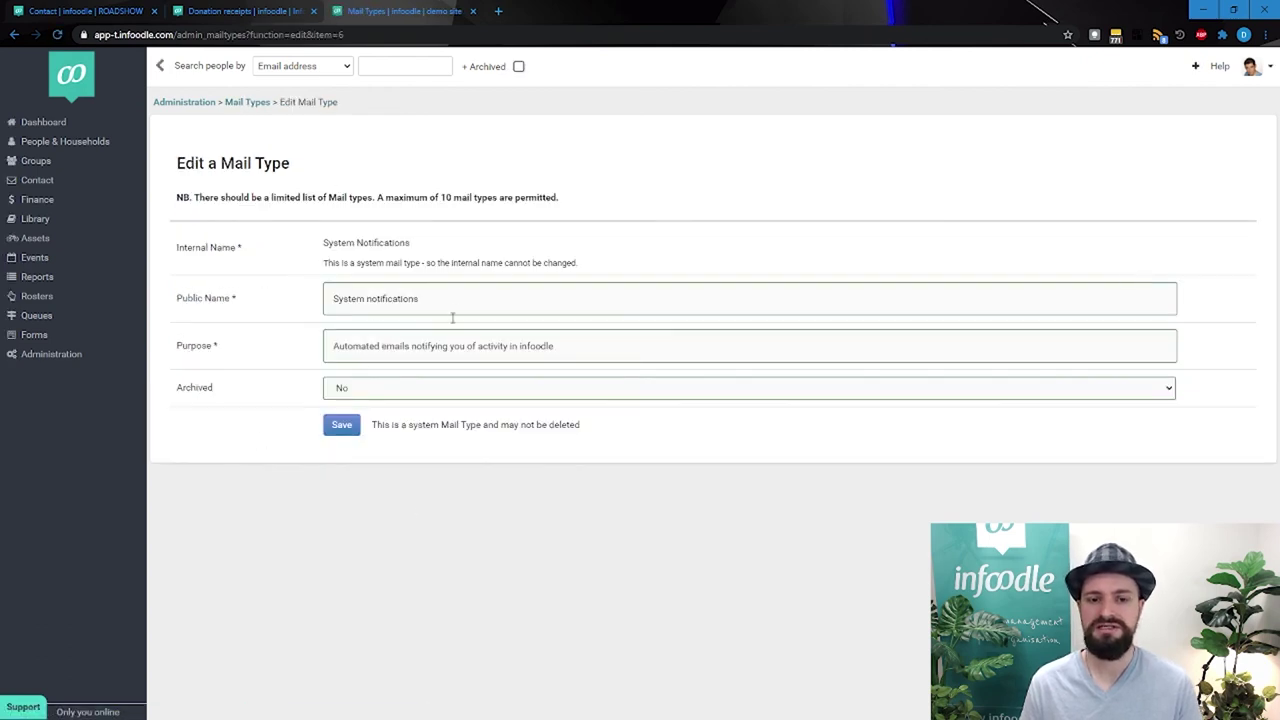
# Step: Return to the site administration overview and show the available help resources
pyautogui.click(190, 104)
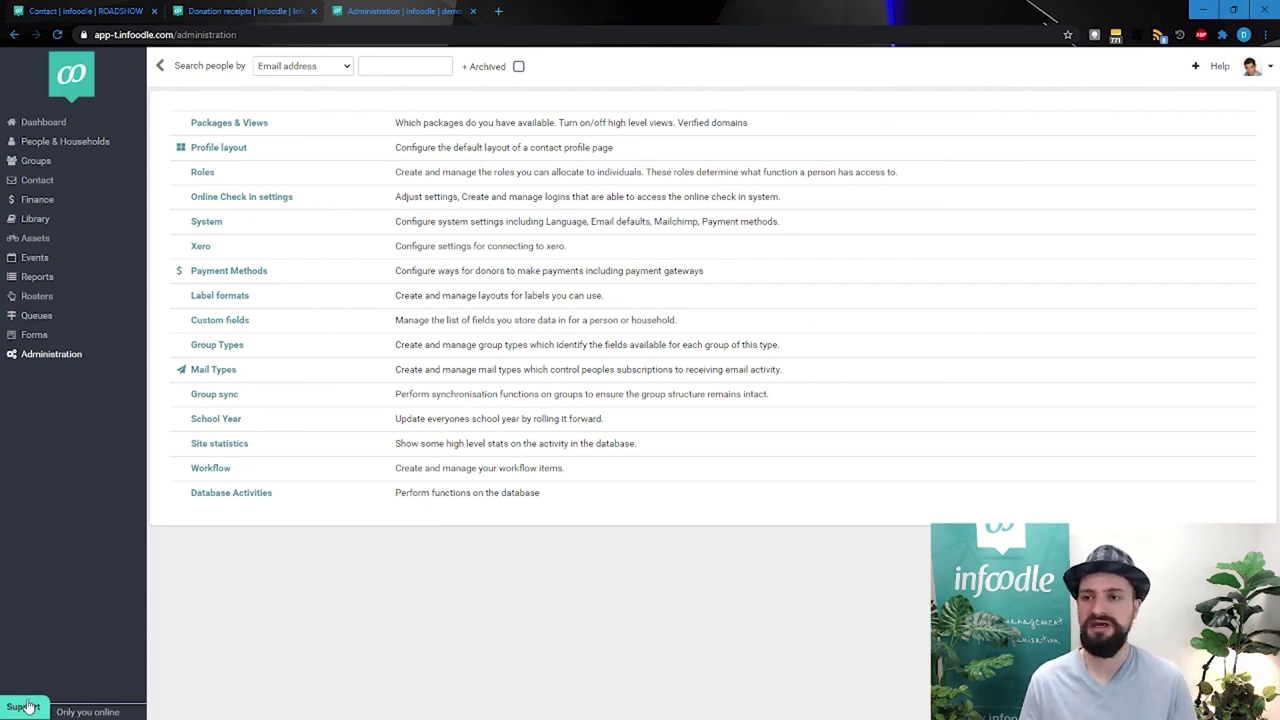
pyautogui.click(1222, 74)
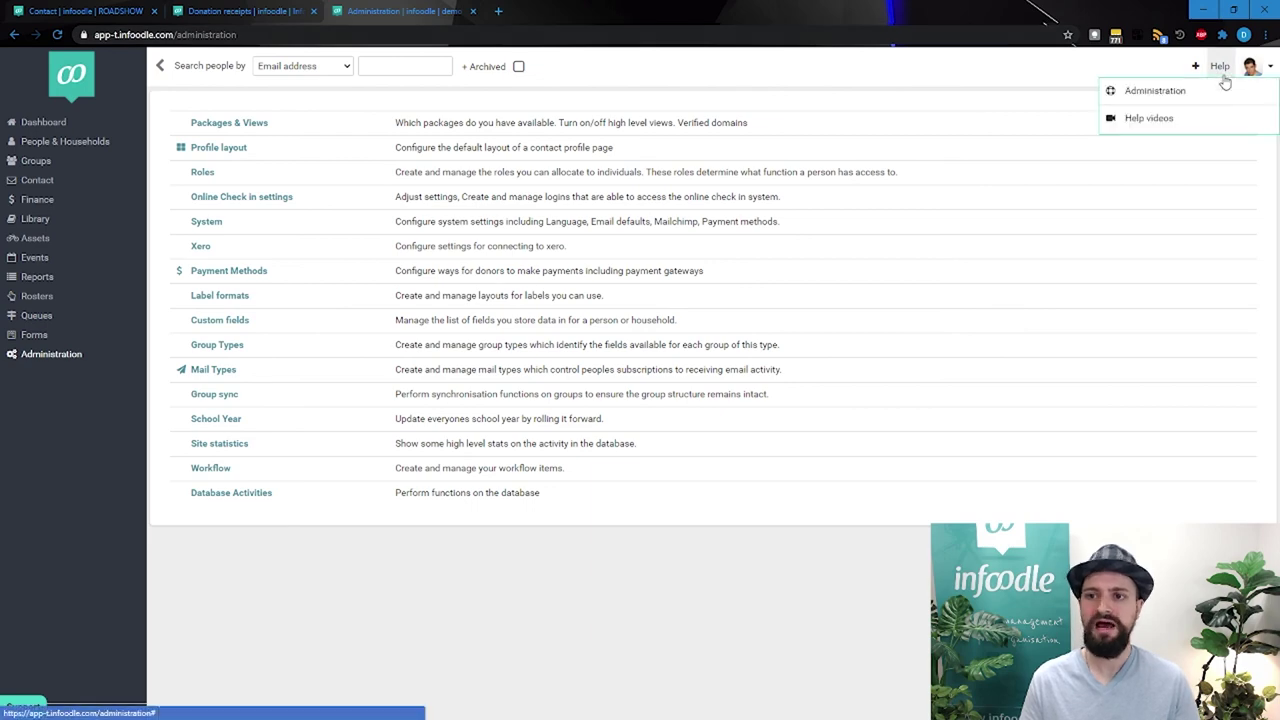